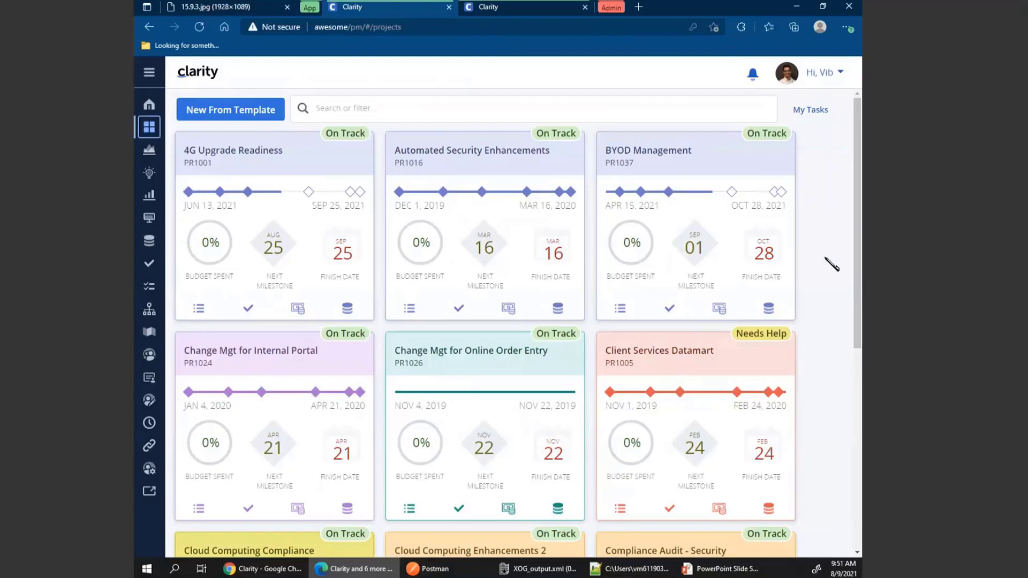
Open the administration Objects list and filter it by object name CAM.
{"action": "left_click", "coordinate": [312, 8]}
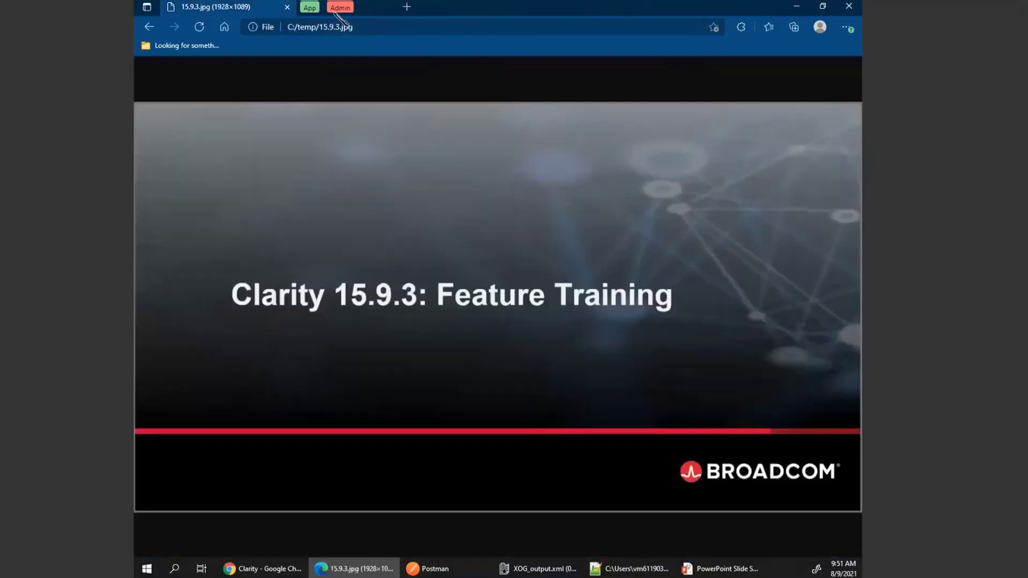
{"action": "left_click", "coordinate": [337, 8]}
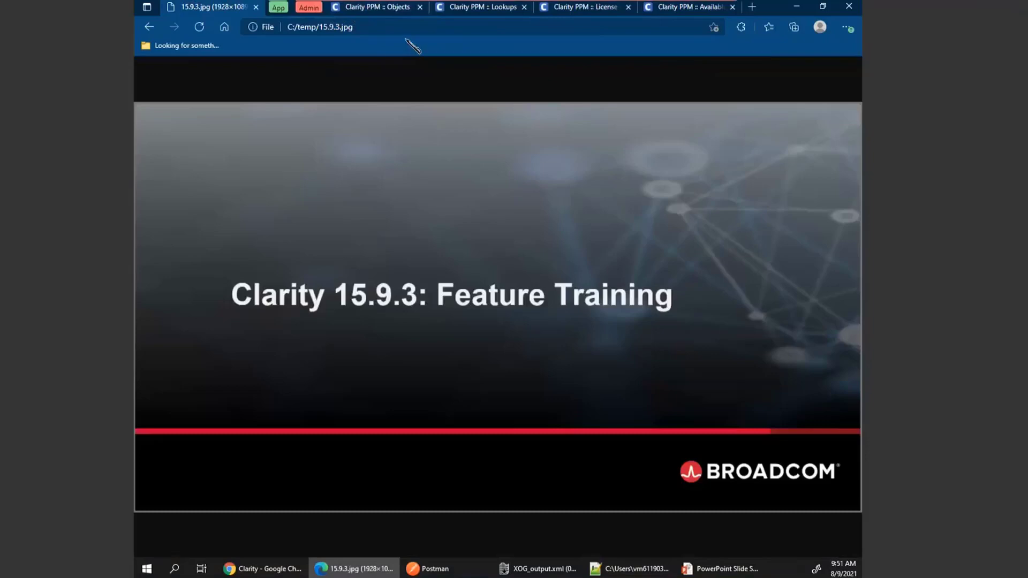
{"action": "left_click", "coordinate": [378, 8]}
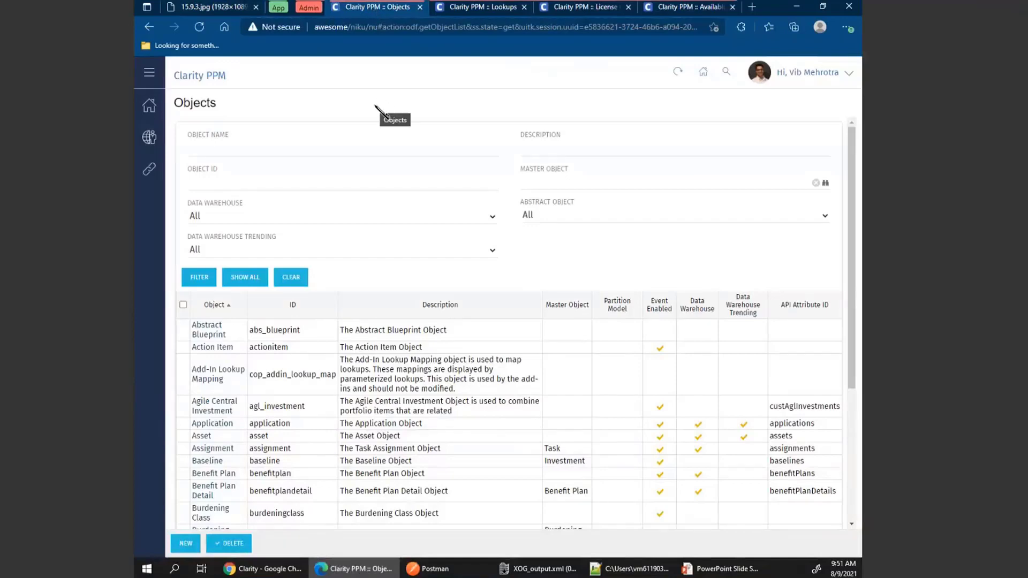
{"action": "left_click", "coordinate": [248, 146]}
{"action": "type", "text": "CAM"}
{"action": "key", "text": "Return"}
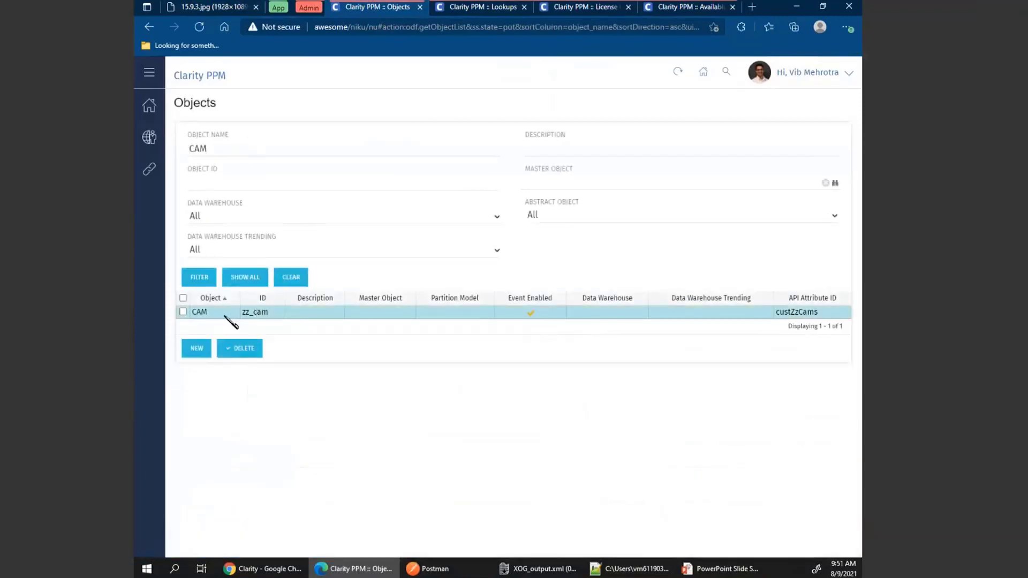
Filter the License Information rights by license type by access right CAM*.
{"action": "left_click", "coordinate": [591, 7]}
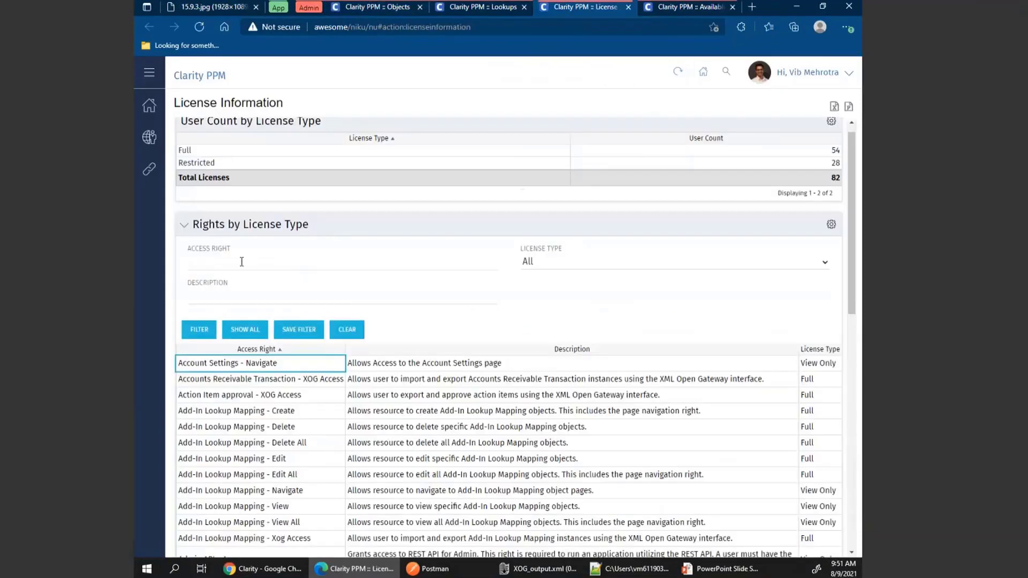
{"action": "left_click", "coordinate": [242, 262]}
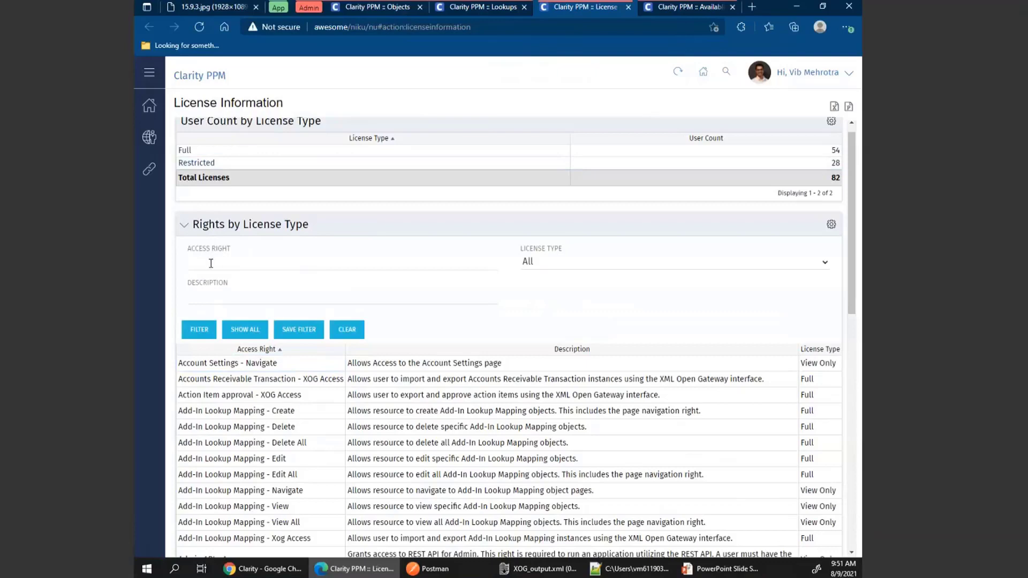
{"action": "type", "text": "CAM*"}
{"action": "key", "text": "Return"}
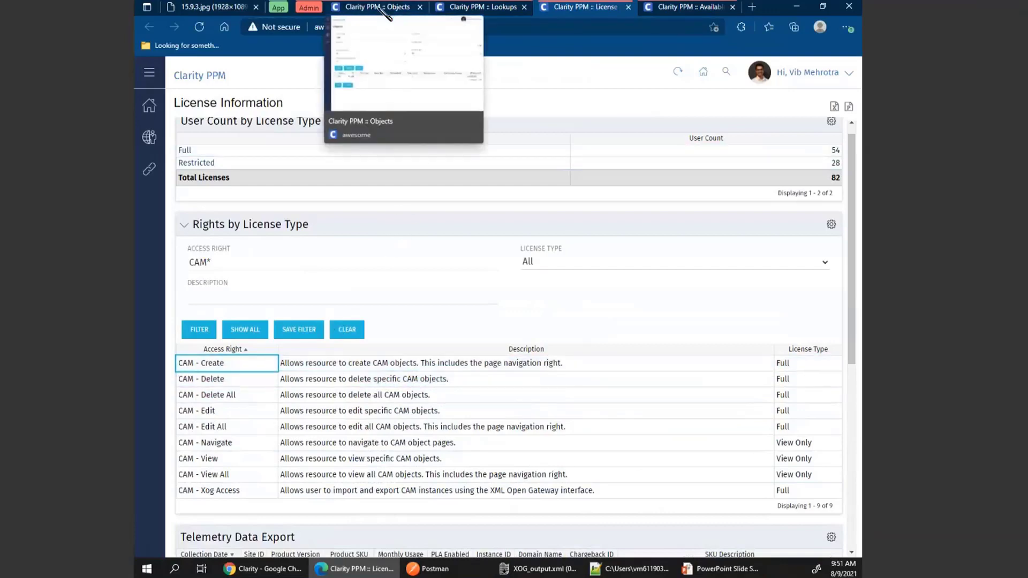
Open the CAM object's properties, rename the object to Metrics and save.
{"action": "left_click", "coordinate": [387, 15]}
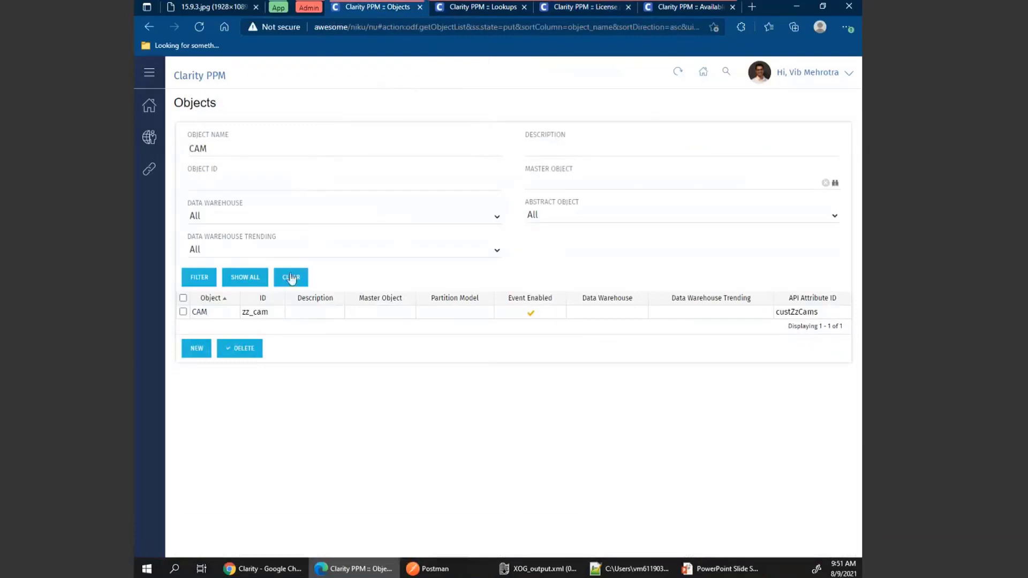
{"action": "left_click", "coordinate": [199, 311]}
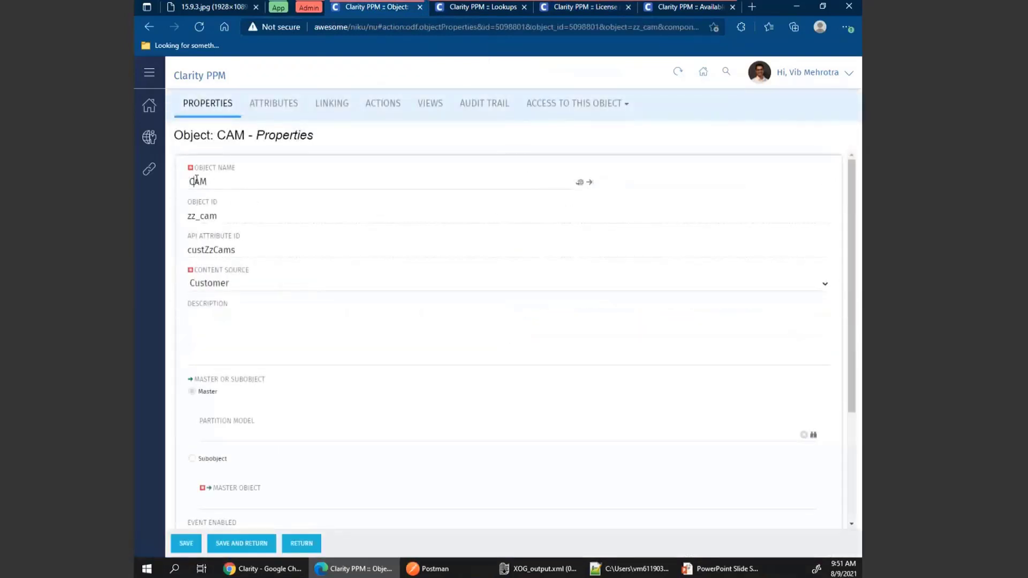
{"action": "double_click", "coordinate": [197, 181]}
{"action": "type", "text": "Metrics"}
{"action": "left_click", "coordinate": [186, 544]}
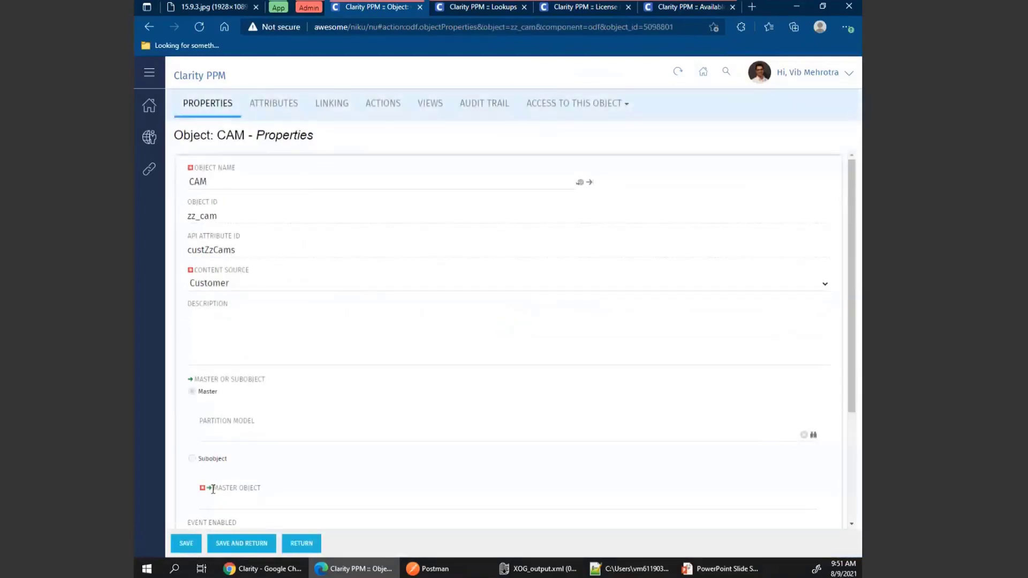
{"action": "double_click", "coordinate": [196, 182]}
{"action": "type", "text": "Metrics"}
{"action": "left_click", "coordinate": [185, 540]}
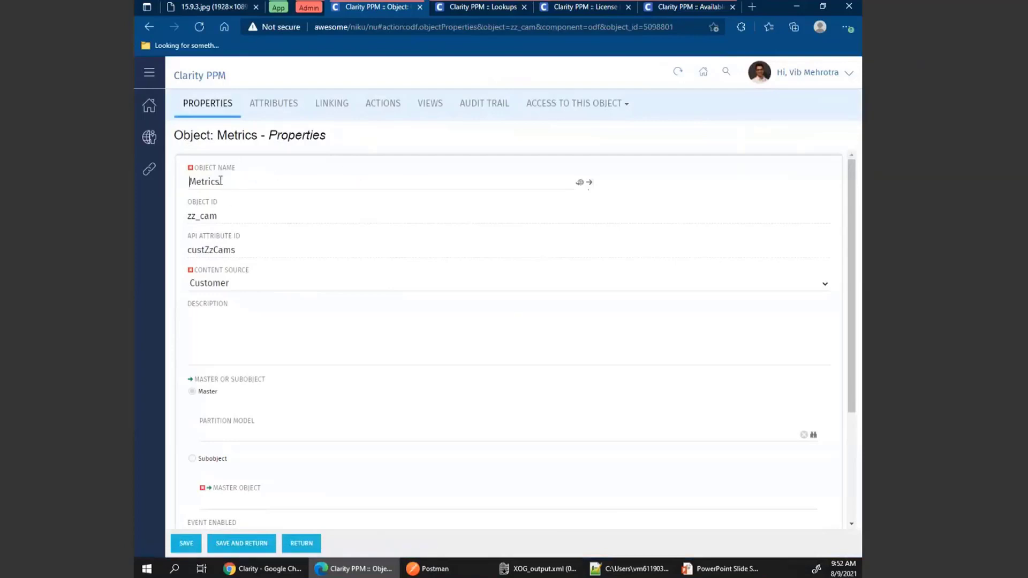
Push the Metrics object's captions from its properties page.
{"action": "left_click", "coordinate": [602, 12]}
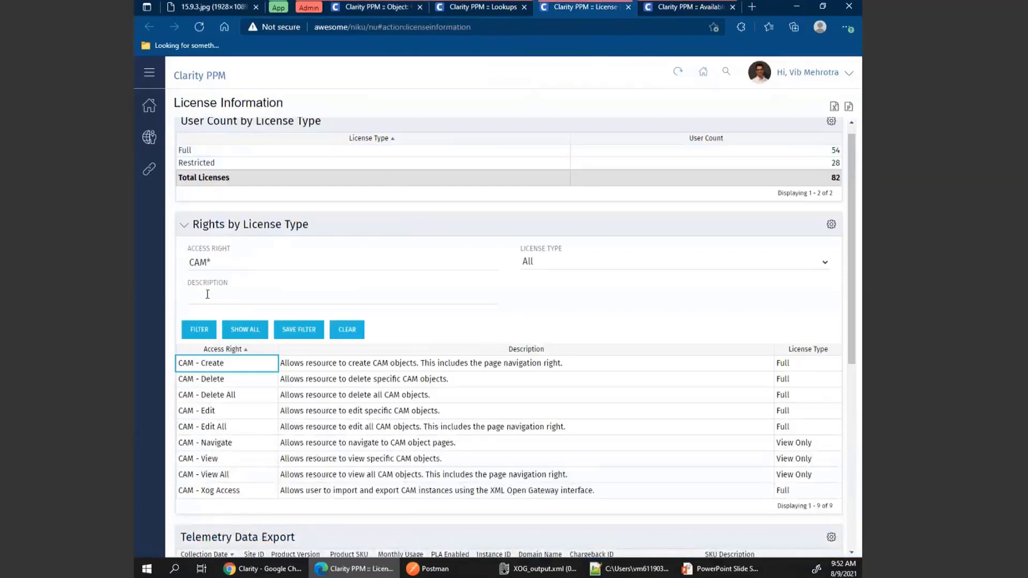
{"action": "left_click", "coordinate": [205, 329]}
{"action": "left_click", "coordinate": [387, 8]}
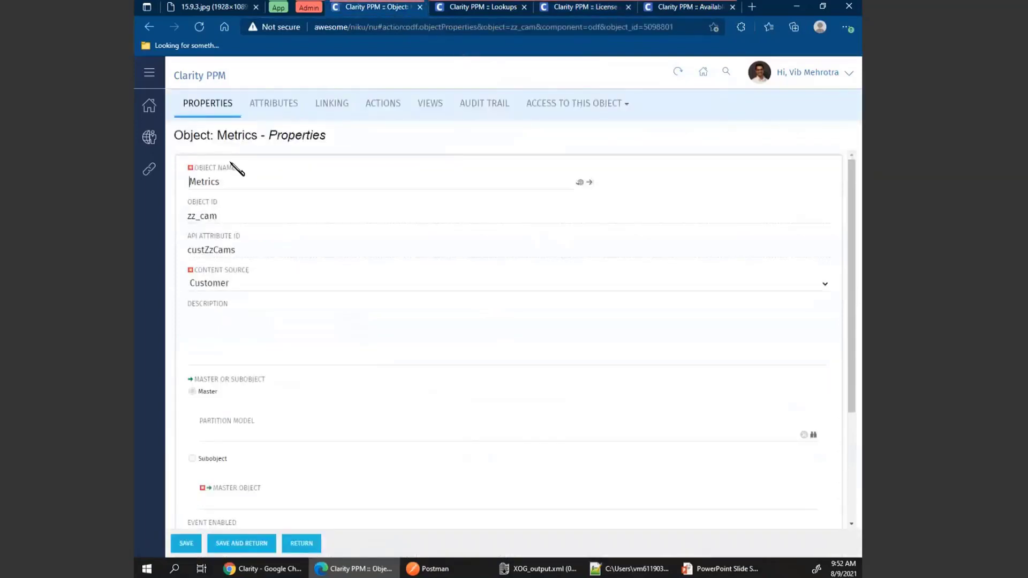
{"action": "left_click", "coordinate": [589, 184]}
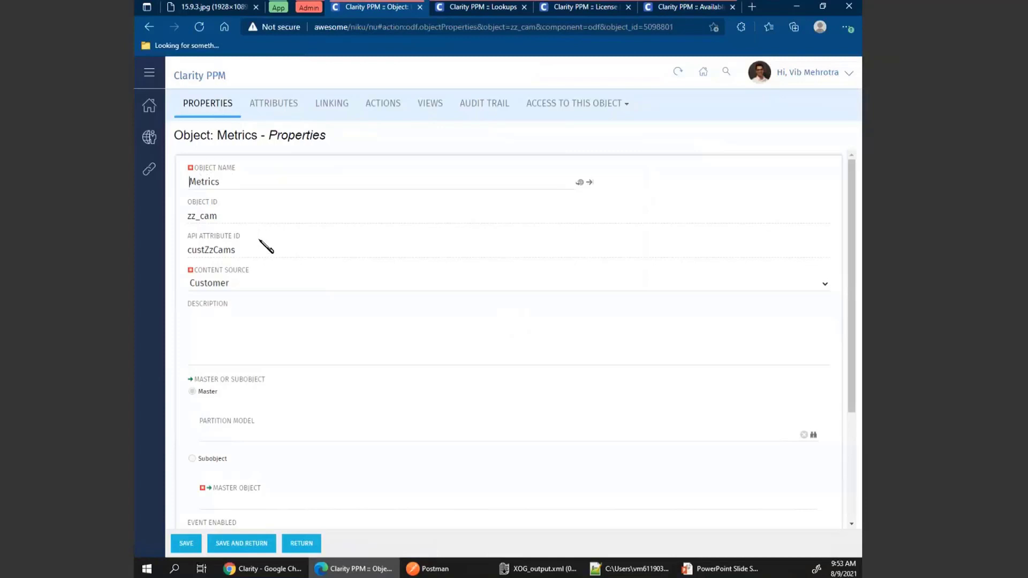
Refilter the license rights, replacing the access right filter CAM* with Metrics*.
{"action": "left_click", "coordinate": [589, 9]}
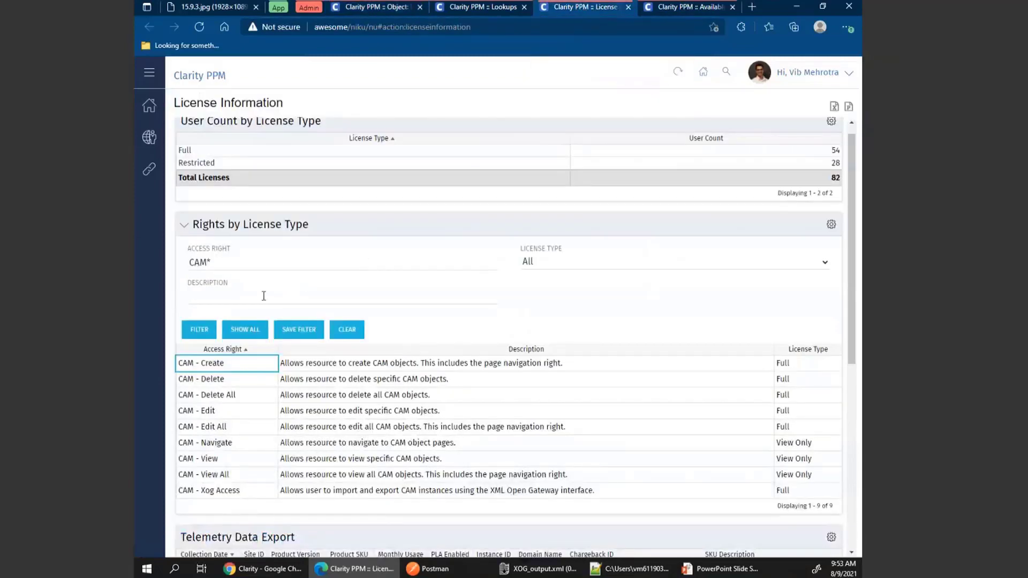
{"action": "left_click", "coordinate": [200, 331]}
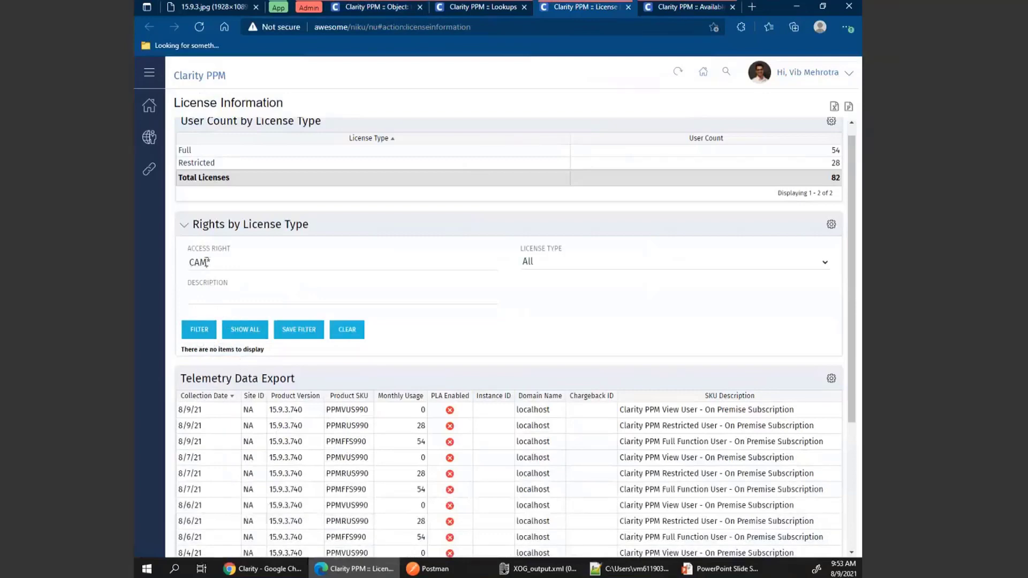
{"action": "left_click_drag", "start_coordinate": [206, 262], "coordinate": [182, 262]}
{"action": "type", "text": "Metrics"}
{"action": "left_click", "coordinate": [197, 330]}
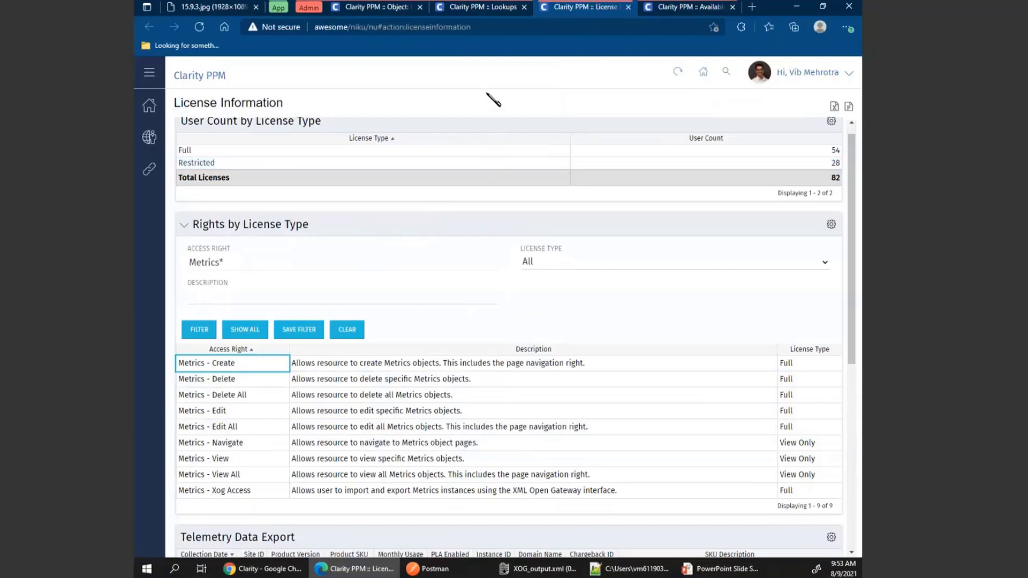
Open the Strategy and Business Objective Manager lookup and view its Auto Suggest settings.
{"action": "left_click", "coordinate": [480, 10]}
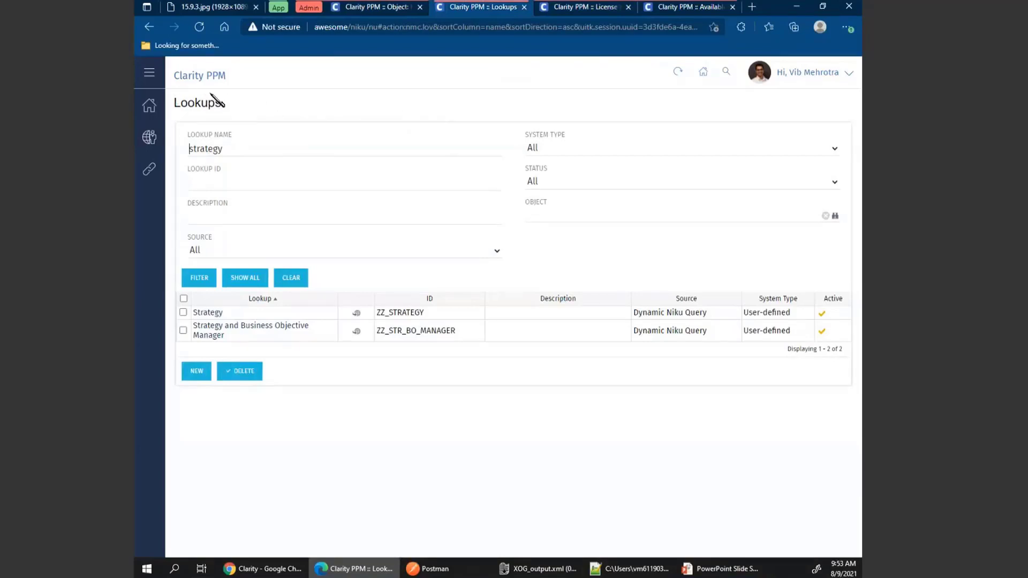
{"action": "left_click", "coordinate": [283, 332]}
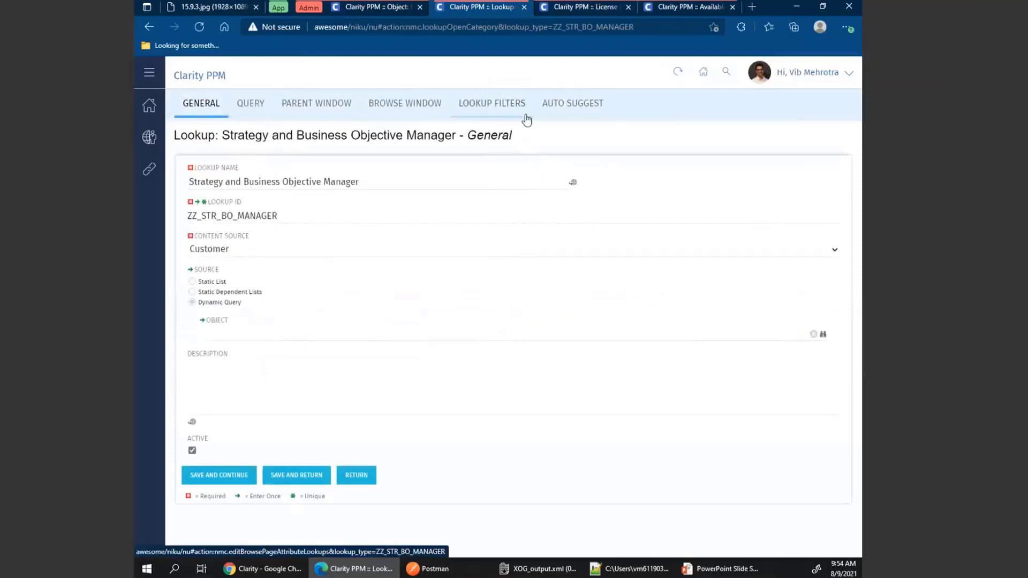
{"action": "left_click", "coordinate": [580, 115]}
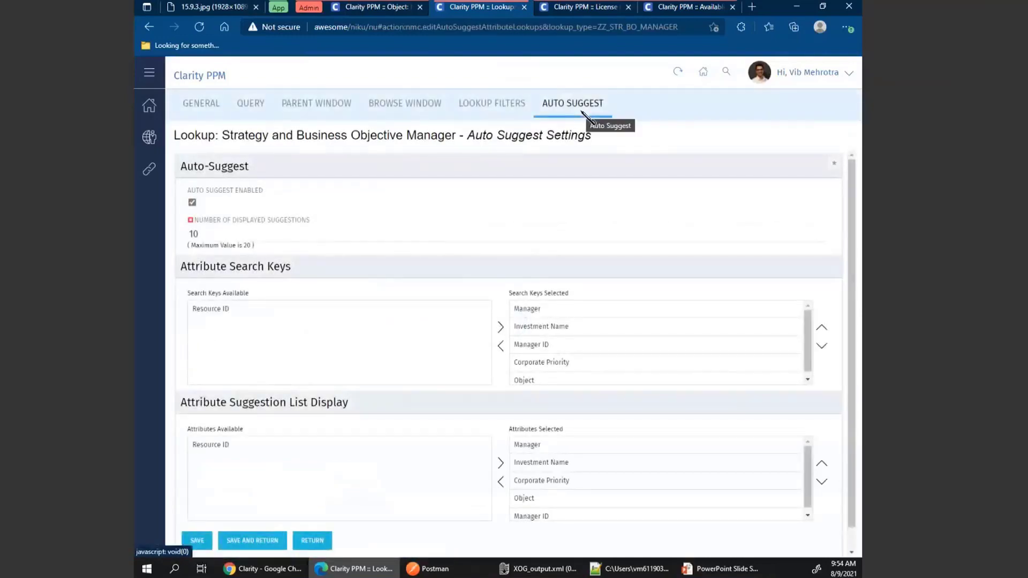
{"action": "scroll", "coordinate": [605, 275], "scroll_direction": "down", "scroll_amount": 1}
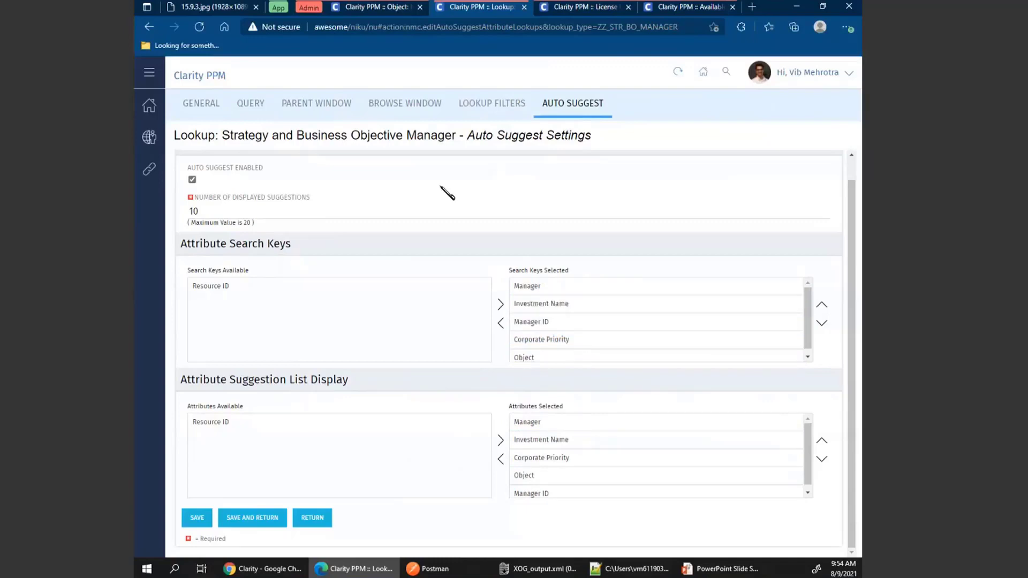
Open the Projects grid and open the Strategic Sponsor picker for eBusiness Mobile Network.
{"action": "left_click", "coordinate": [279, 8]}
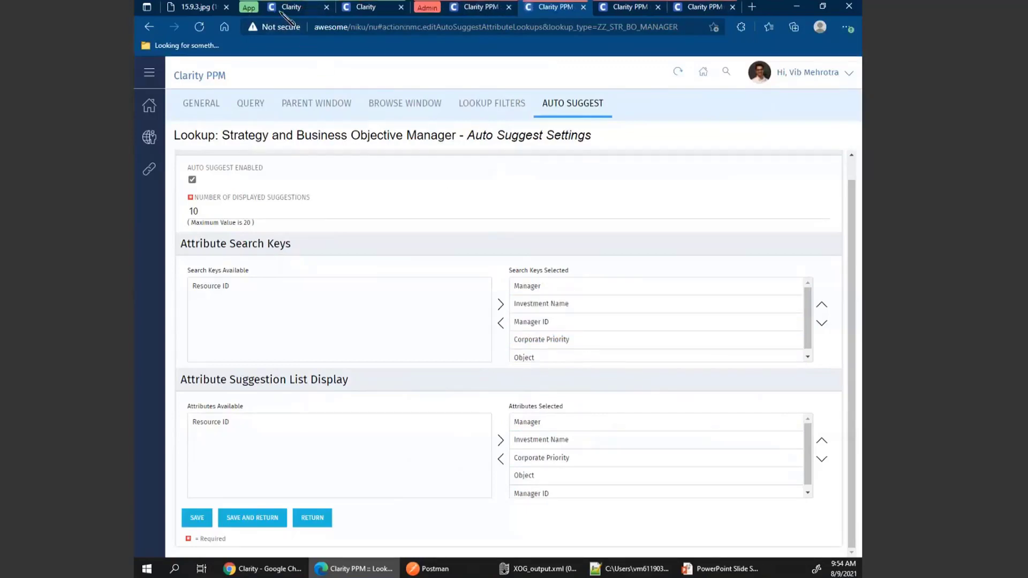
{"action": "left_click", "coordinate": [297, 10]}
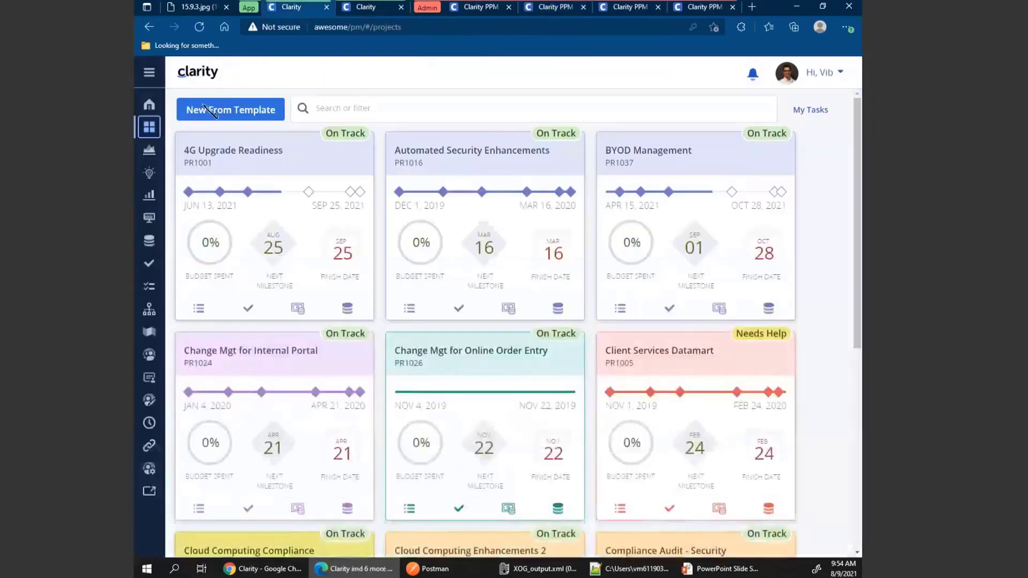
{"action": "left_click", "coordinate": [149, 154]}
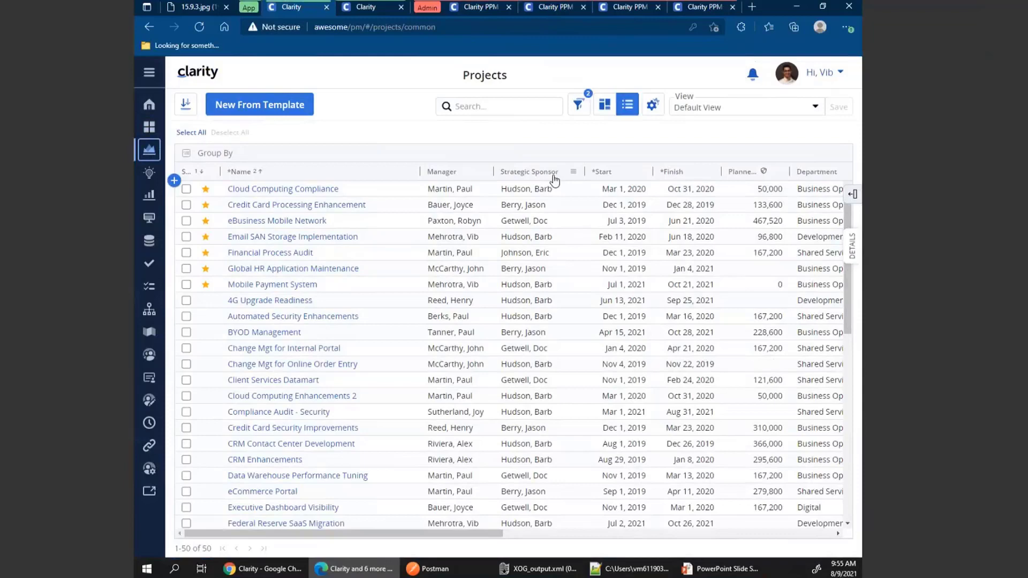
{"action": "left_click", "coordinate": [528, 221]}
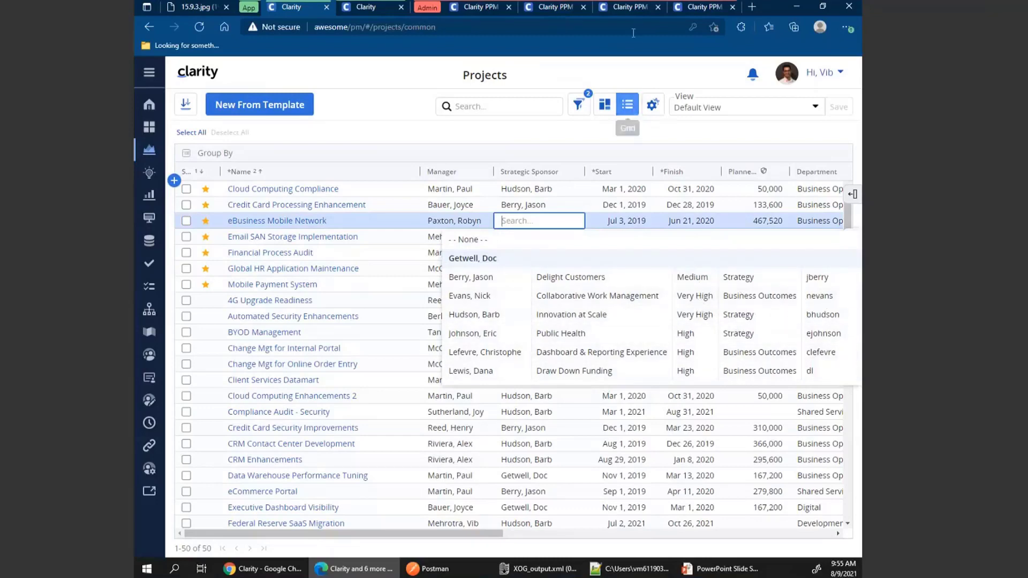
Review the lookup's selected attribute search keys in its Auto Suggest settings.
{"action": "left_click", "coordinate": [698, 9]}
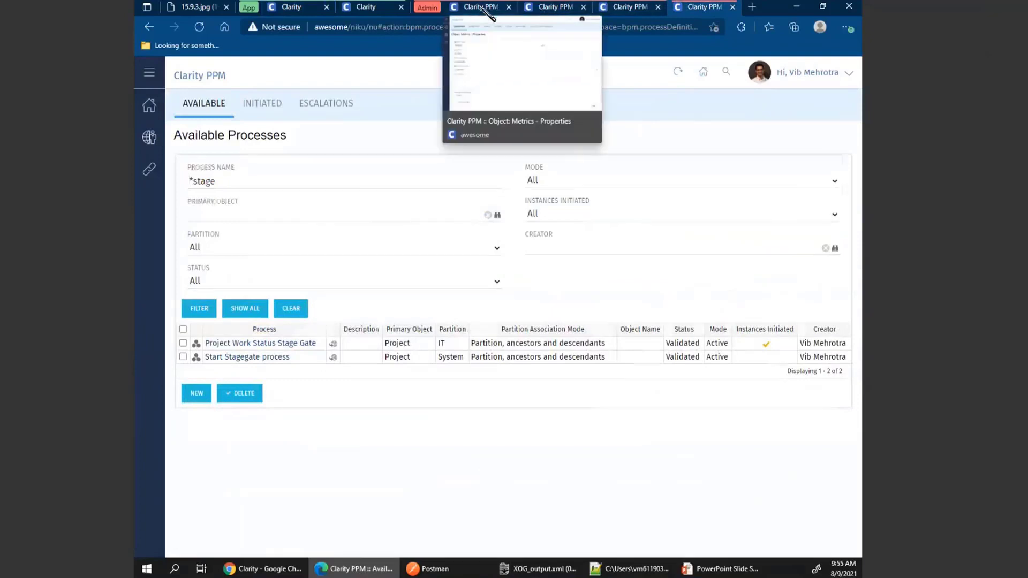
{"action": "left_click", "coordinate": [489, 12]}
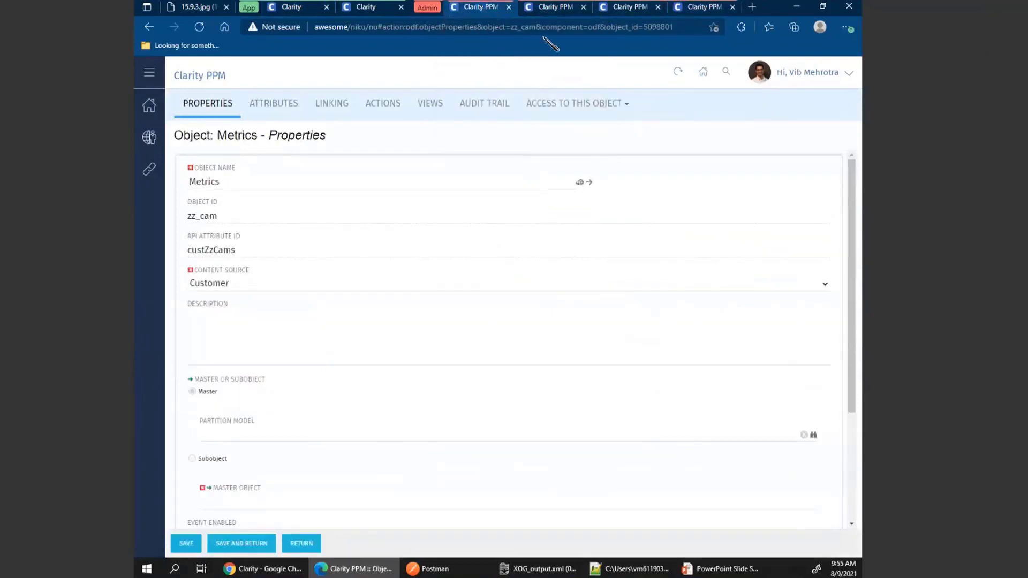
{"action": "left_click", "coordinate": [550, 11]}
{"action": "left_click", "coordinate": [553, 286]}
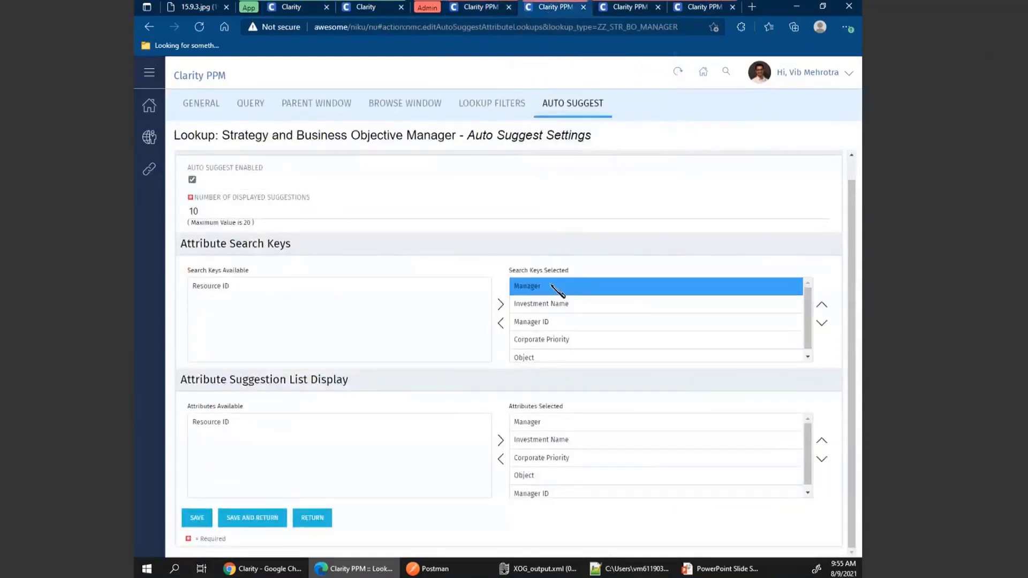
{"action": "left_click", "coordinate": [597, 303]}
{"action": "left_click", "coordinate": [603, 322]}
{"action": "left_click", "coordinate": [604, 341]}
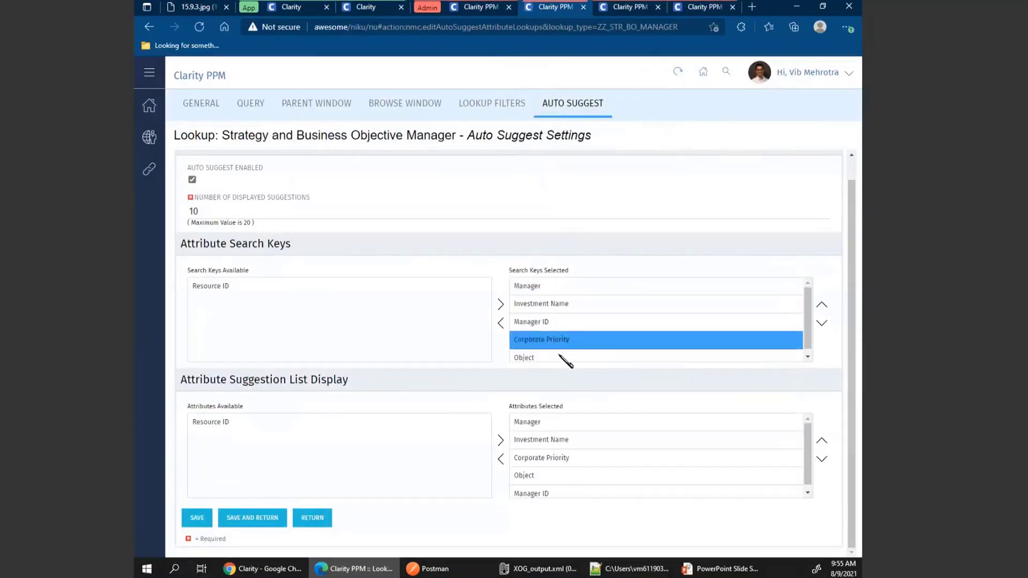
In the Projects grid, search the Strategic Sponsor picker for eBusiness Mobile Network by Strategy, a sponsor's surname, and high.
{"action": "left_click", "coordinate": [298, 9]}
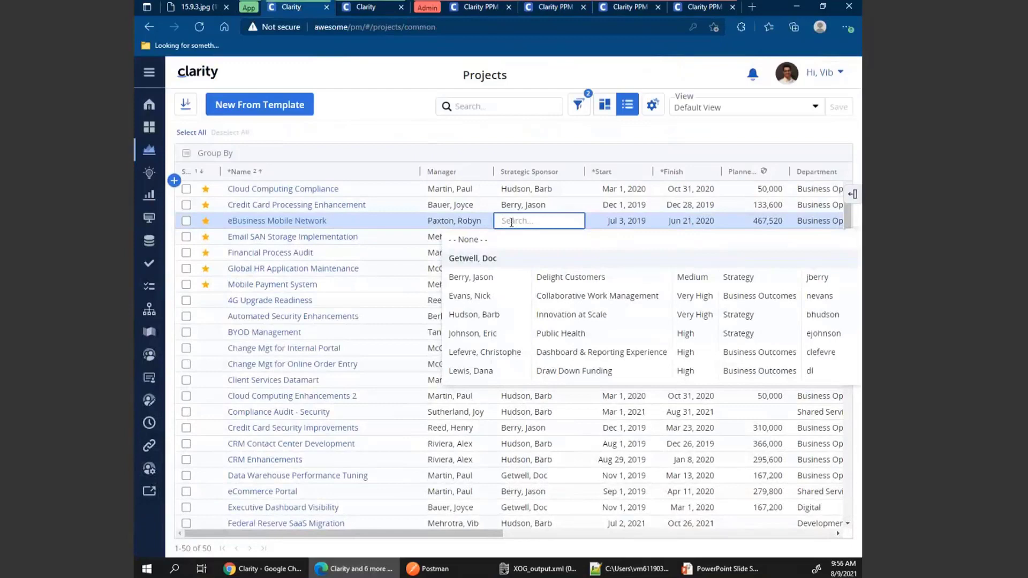
{"action": "type", "text": "Strategy"}
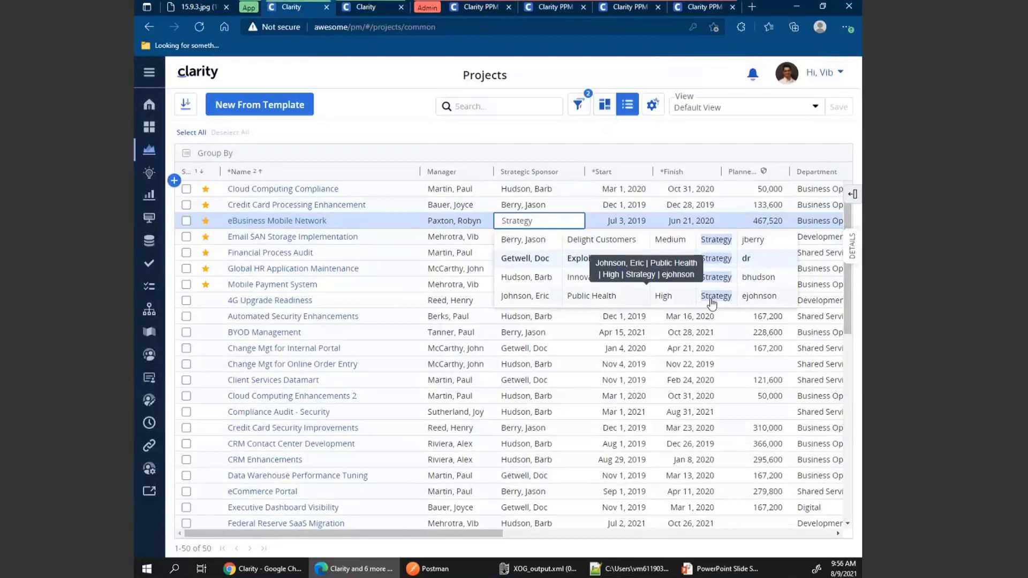
{"action": "double_click", "coordinate": [523, 221]}
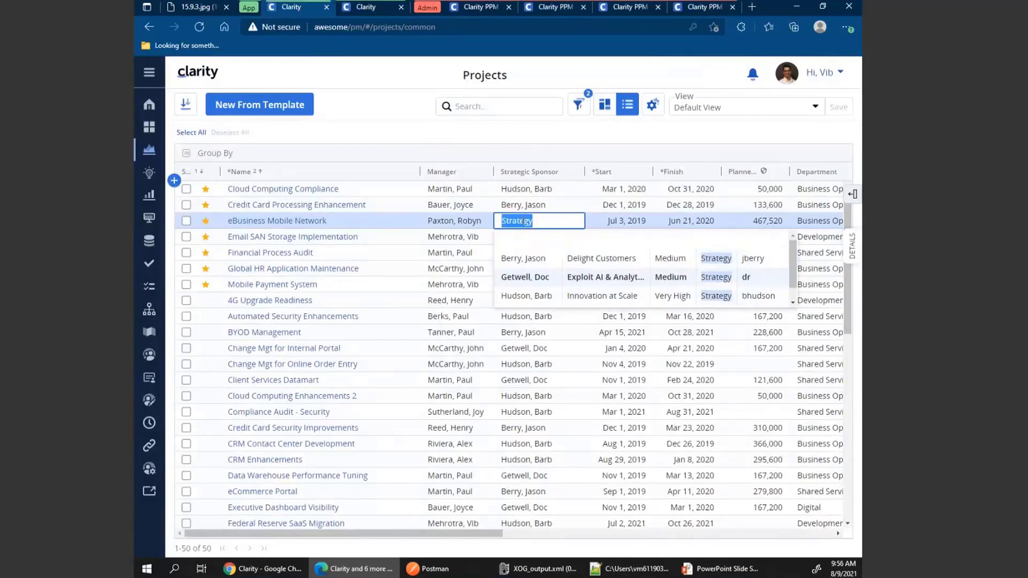
{"action": "type", "text": "huds"}
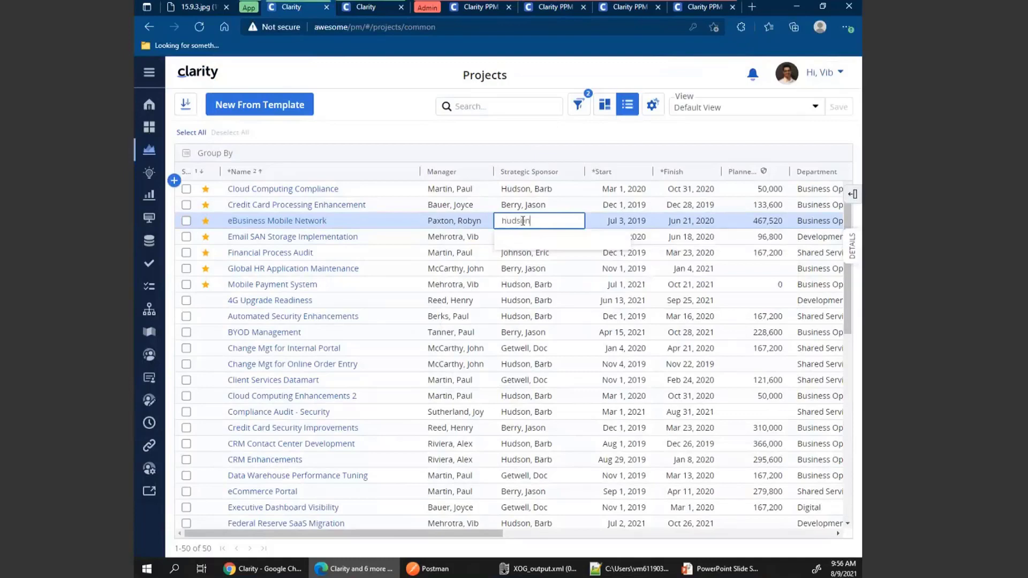
{"action": "type", "text": "on"}
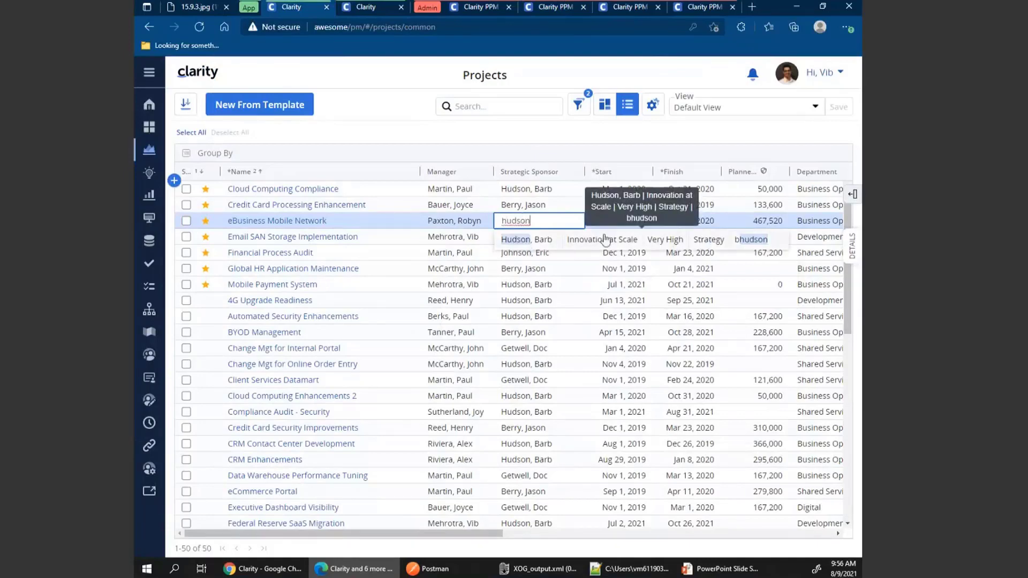
{"action": "double_click", "coordinate": [521, 221]}
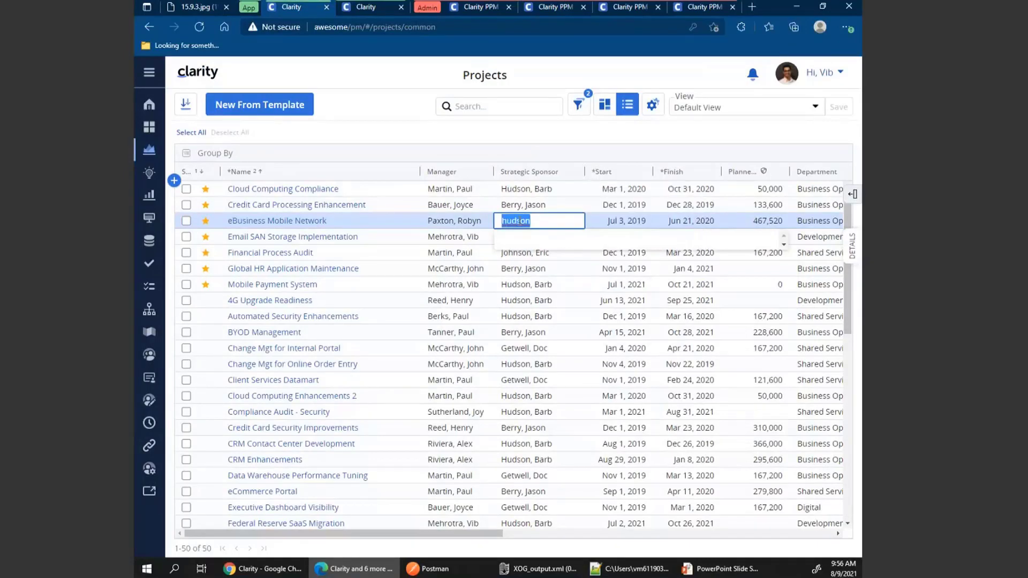
{"action": "type", "text": "high"}
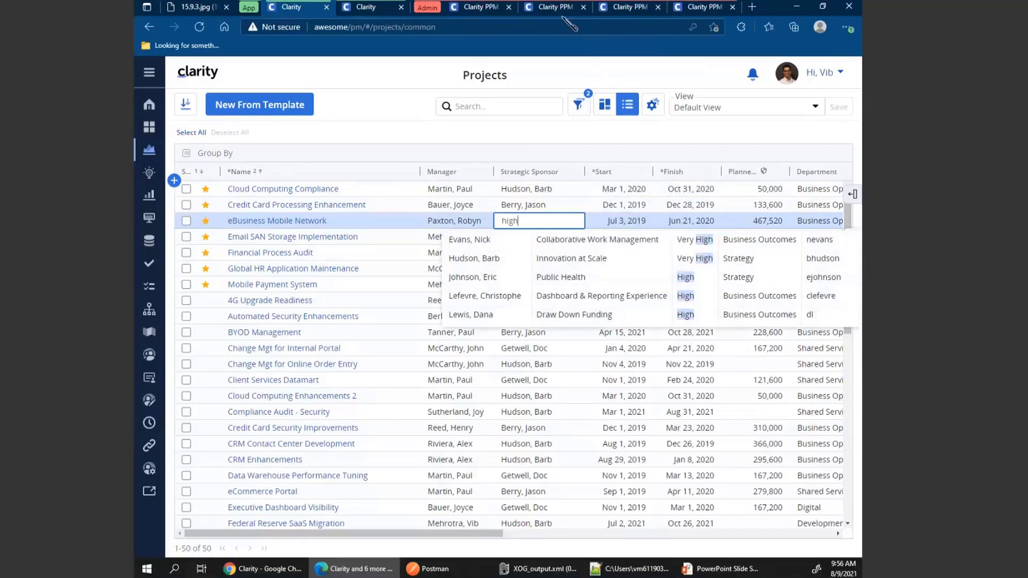
Remove Corporate Priority and Object from the lookup's selected search keys and save the Auto Suggest settings.
{"action": "left_click", "coordinate": [629, 12]}
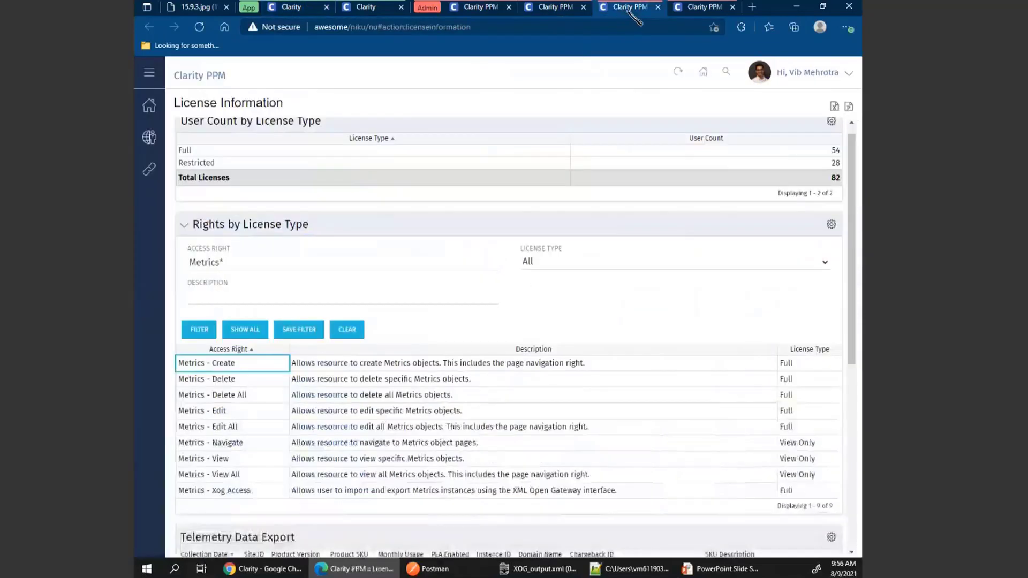
{"action": "left_click", "coordinate": [555, 12]}
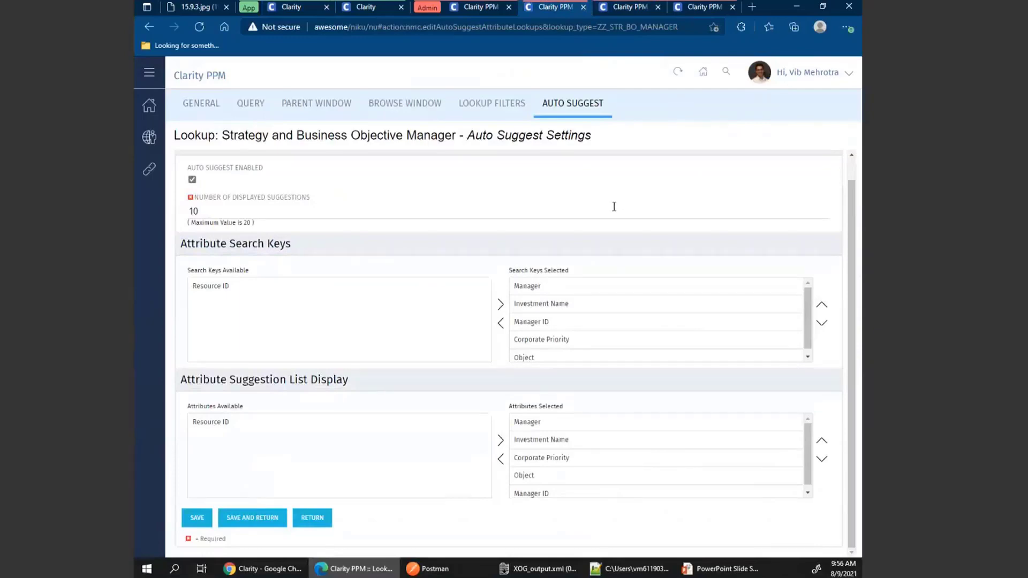
{"action": "left_click", "coordinate": [559, 341]}
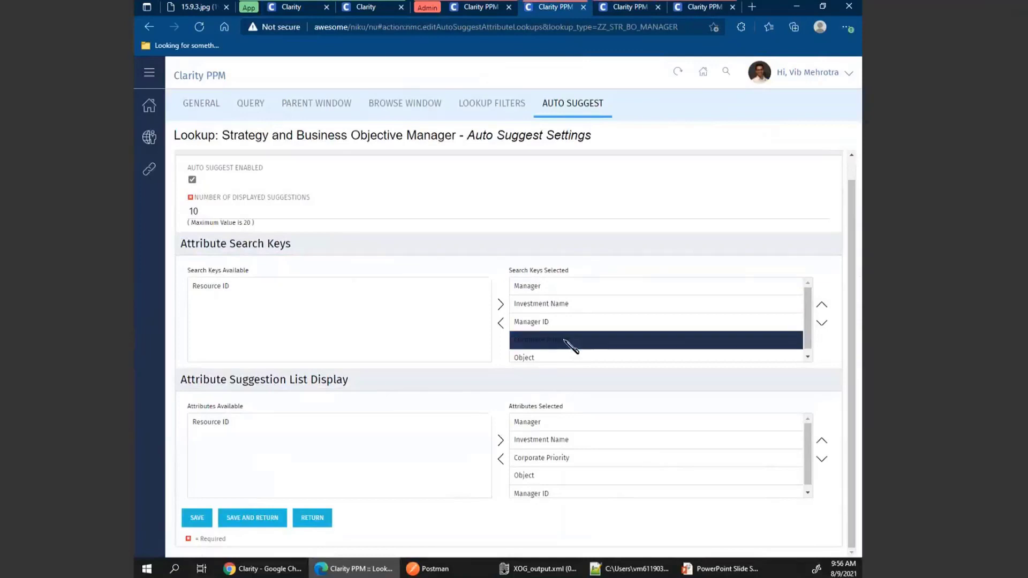
{"action": "left_click_drag", "start_coordinate": [564, 339], "coordinate": [565, 354]}
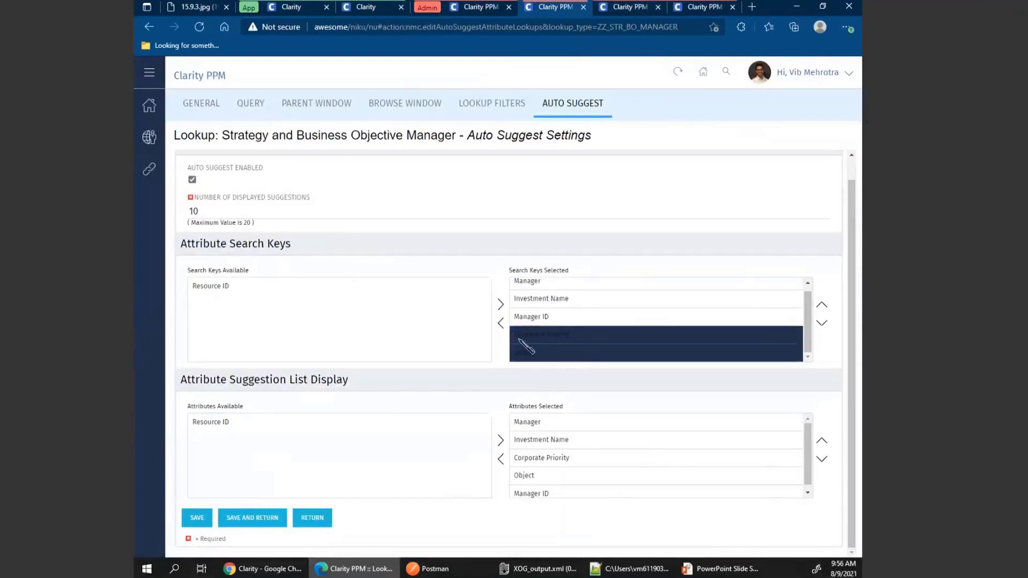
{"action": "left_click", "coordinate": [501, 323]}
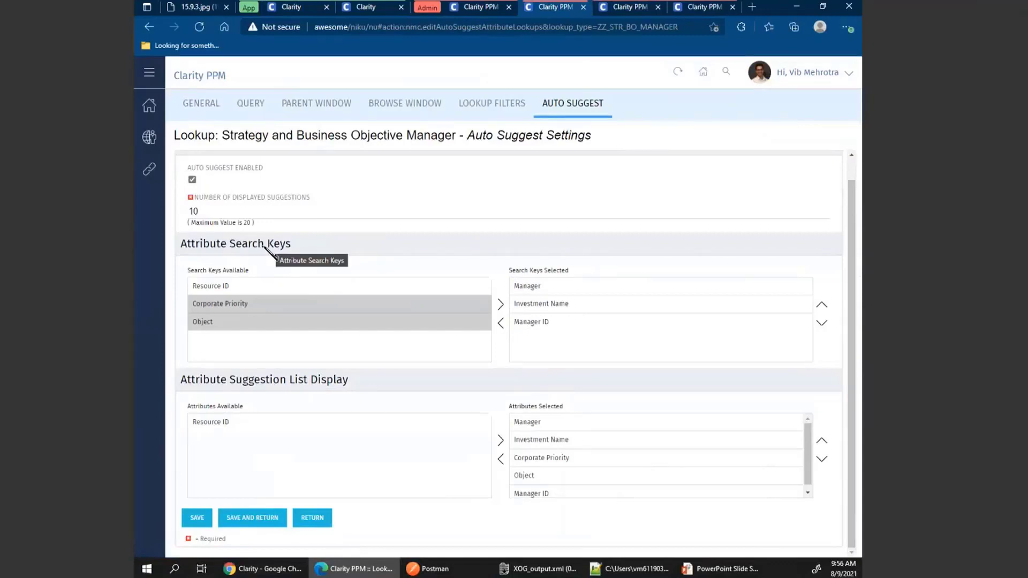
{"action": "left_click", "coordinate": [541, 291]}
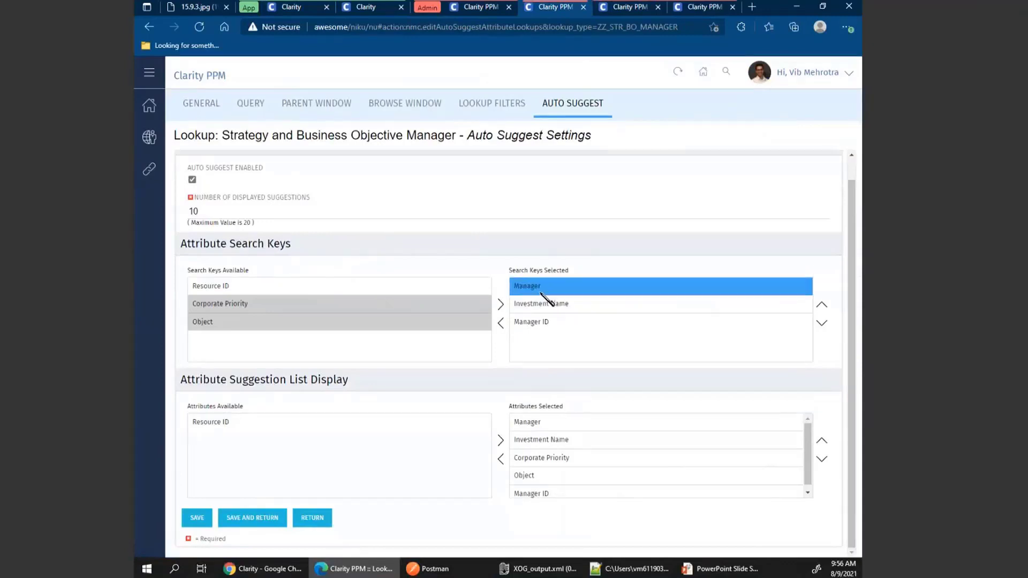
{"action": "left_click", "coordinate": [574, 304]}
{"action": "left_click", "coordinate": [573, 325]}
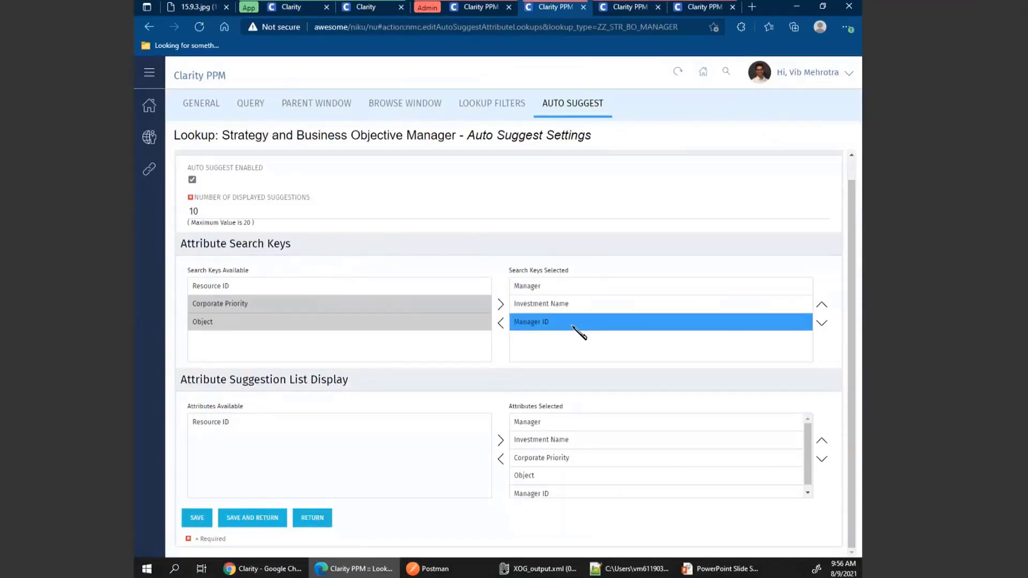
{"action": "left_click", "coordinate": [201, 517]}
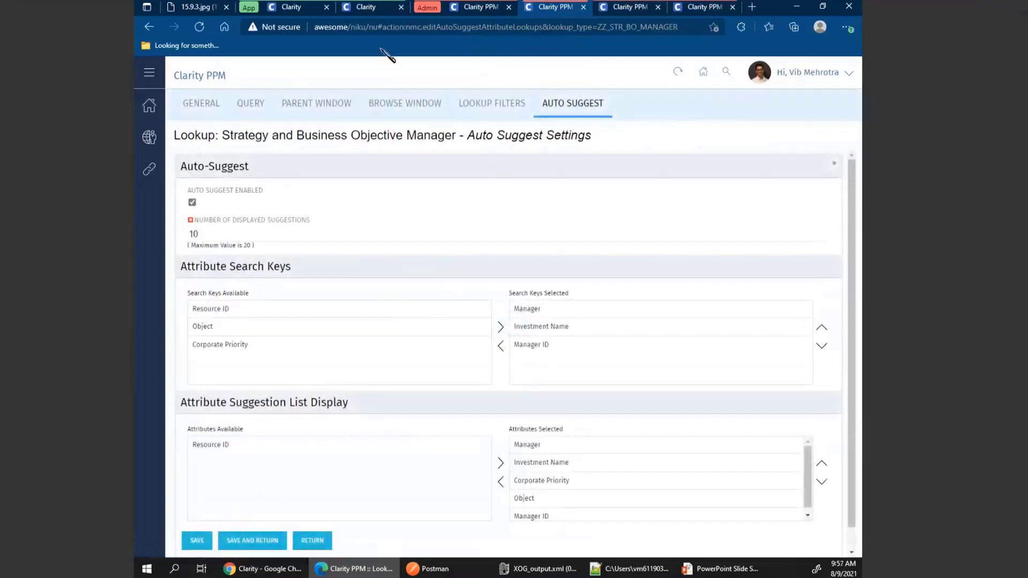
Retest the Strategic Sponsor picker for eBusiness Mobile Network by searching strategy and high.
{"action": "left_click", "coordinate": [298, 8]}
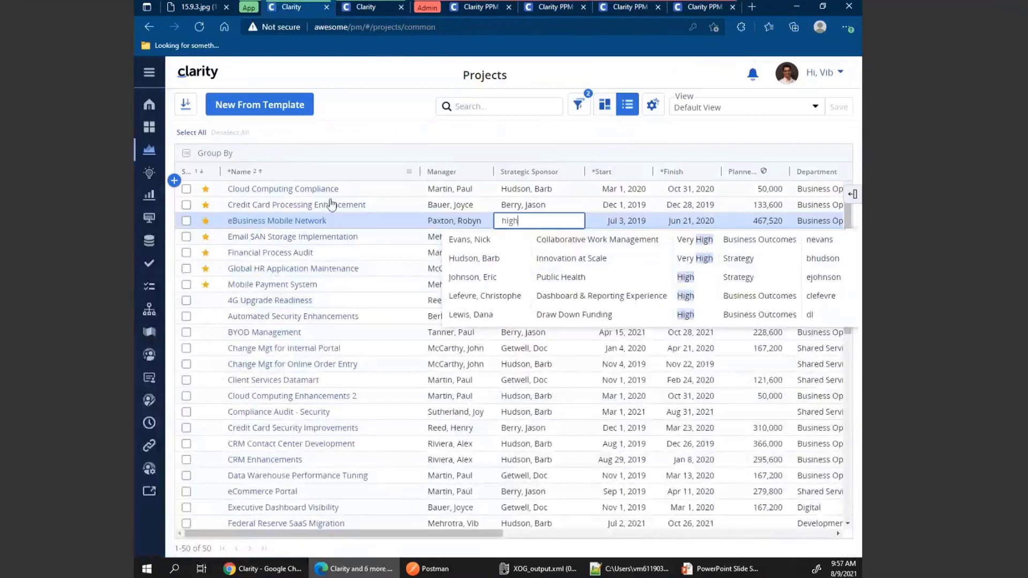
{"action": "left_click", "coordinate": [527, 207]}
{"action": "left_click", "coordinate": [540, 221]}
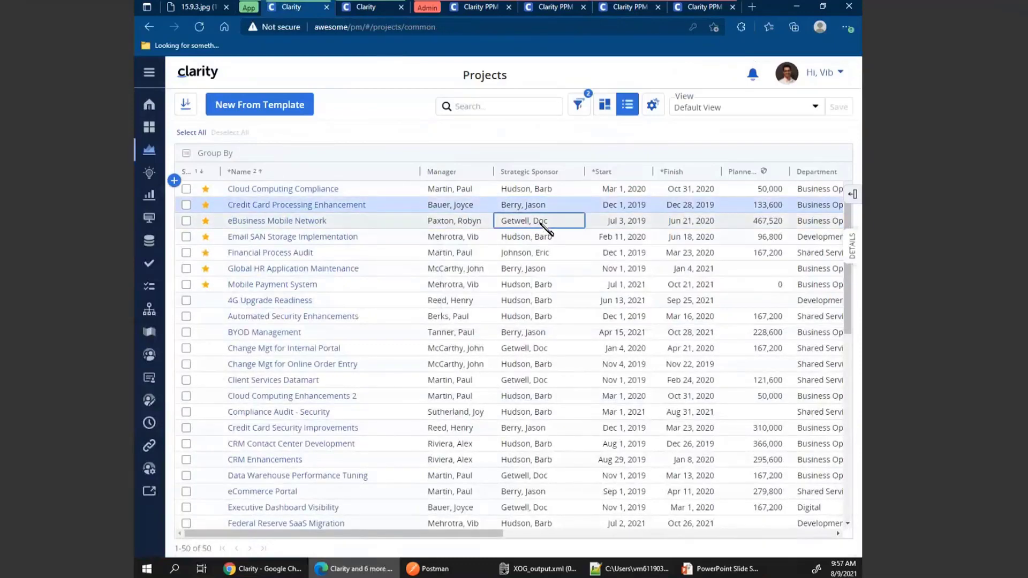
{"action": "left_click", "coordinate": [540, 221]}
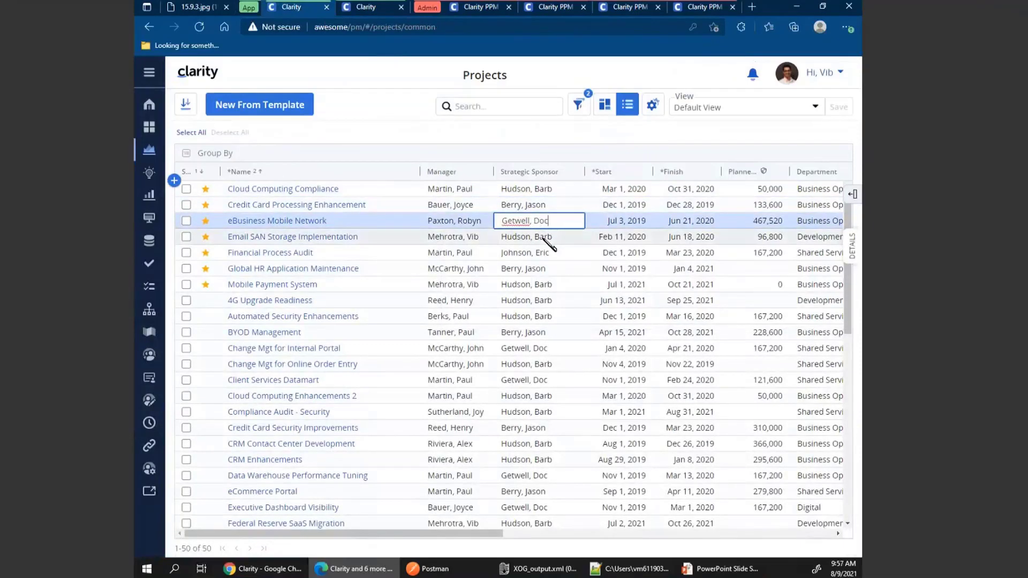
{"action": "left_click", "coordinate": [546, 239]}
{"action": "double_click", "coordinate": [537, 223]}
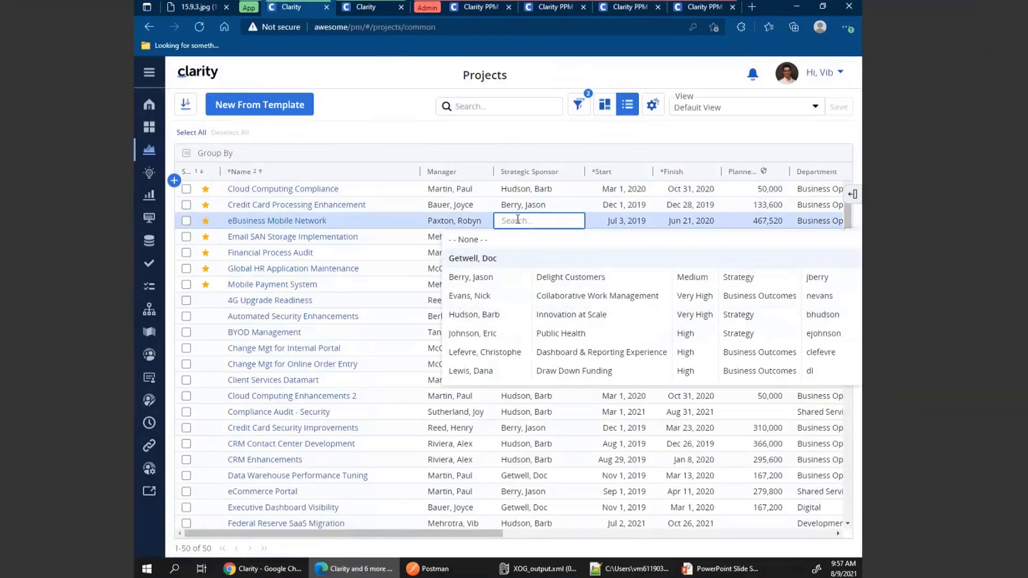
{"action": "type", "text": "strategy"}
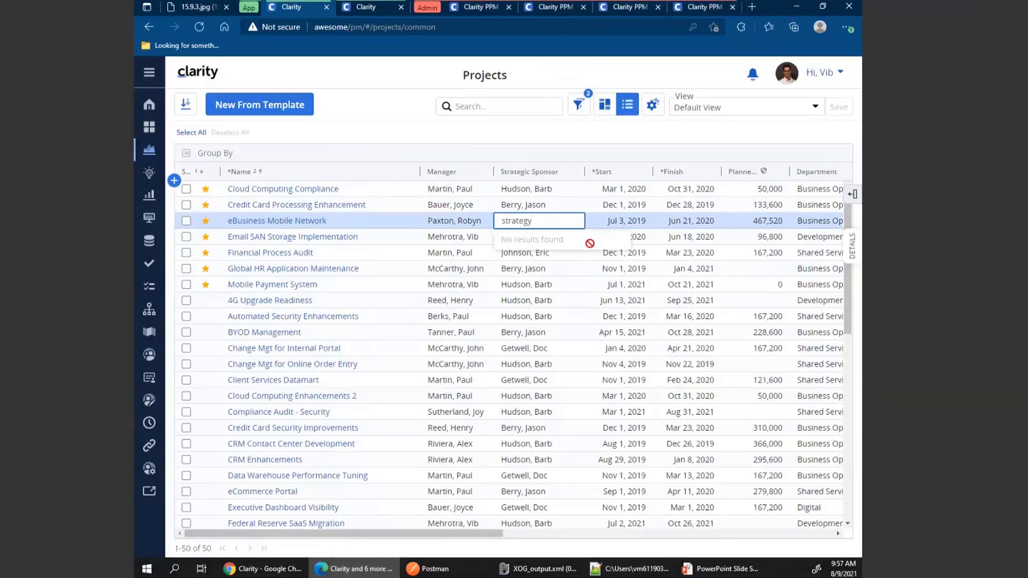
{"action": "double_click", "coordinate": [518, 221]}
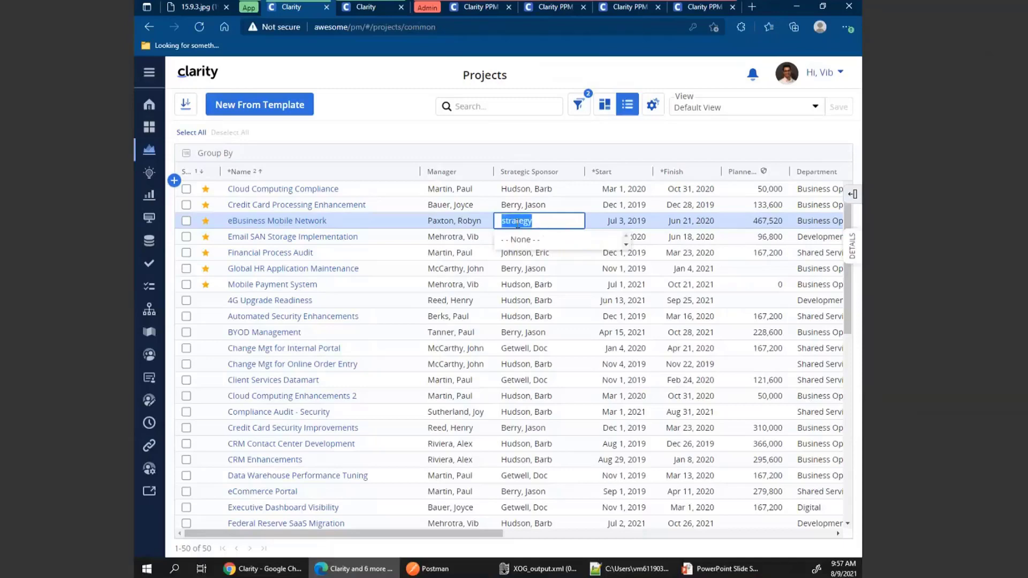
{"action": "type", "text": "high"}
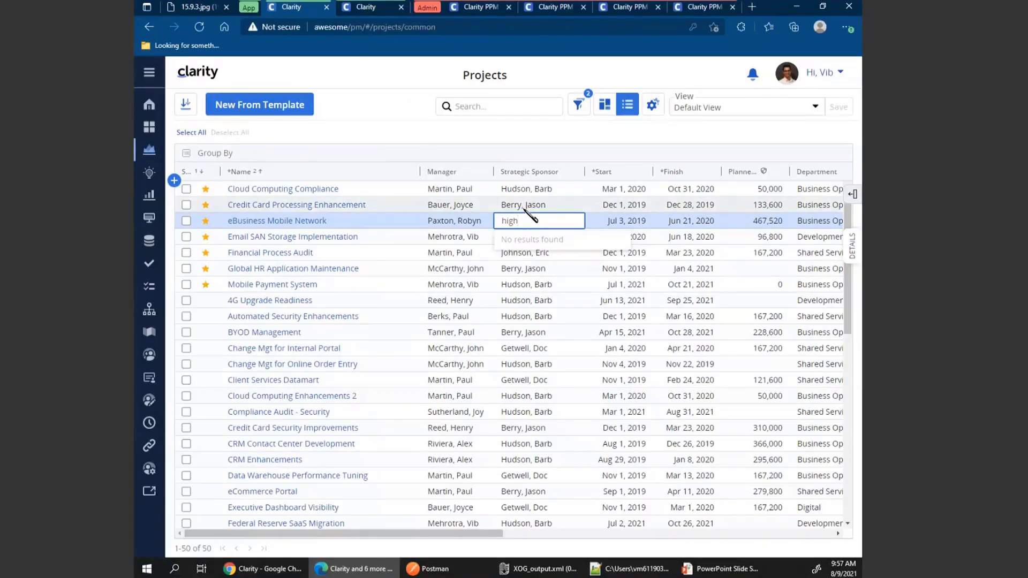
Open the Mobile Payment System project and go to its Tasks.
{"action": "left_click", "coordinate": [262, 290]}
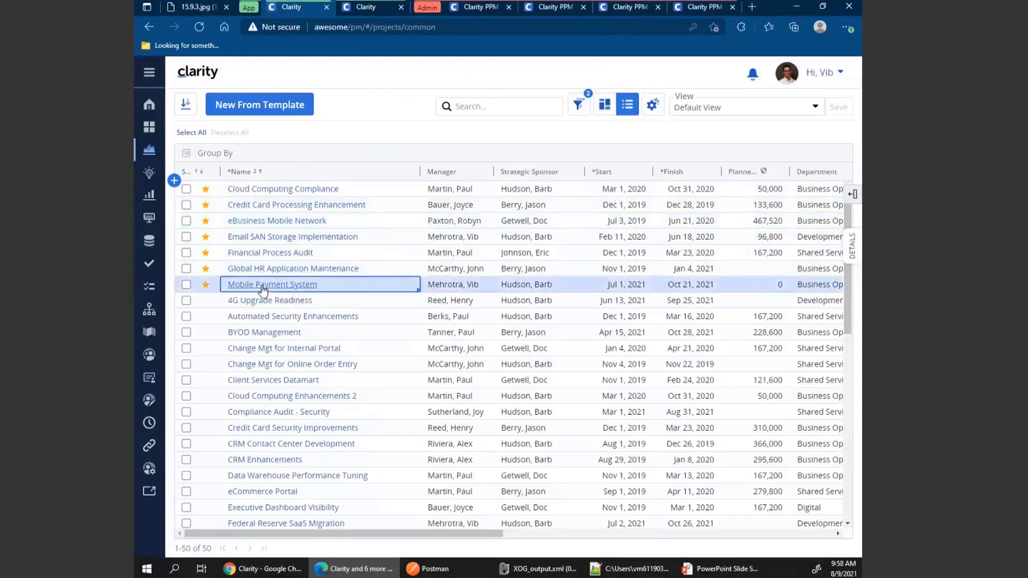
{"action": "left_click", "coordinate": [263, 290]}
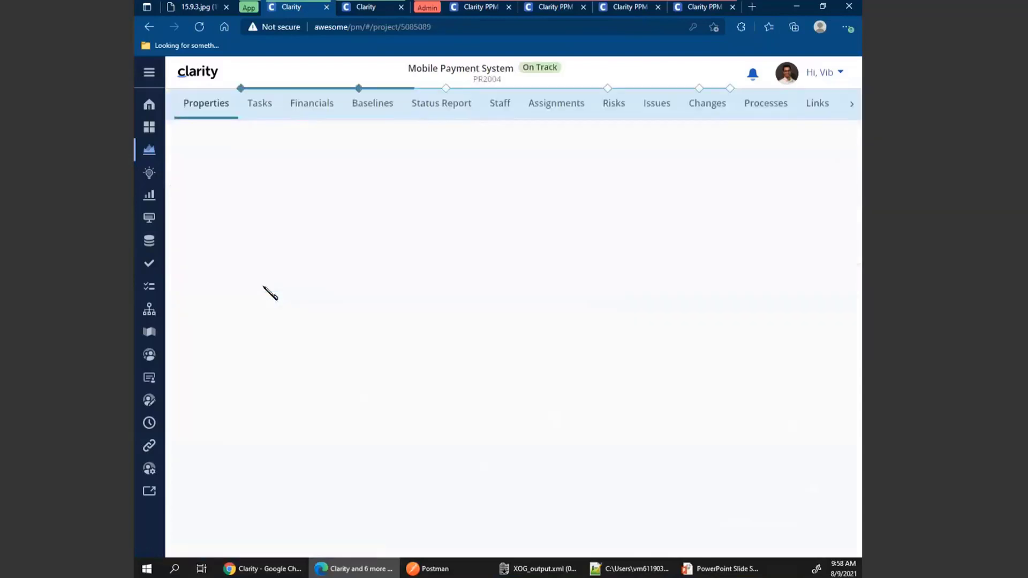
{"action": "left_click", "coordinate": [260, 107]}
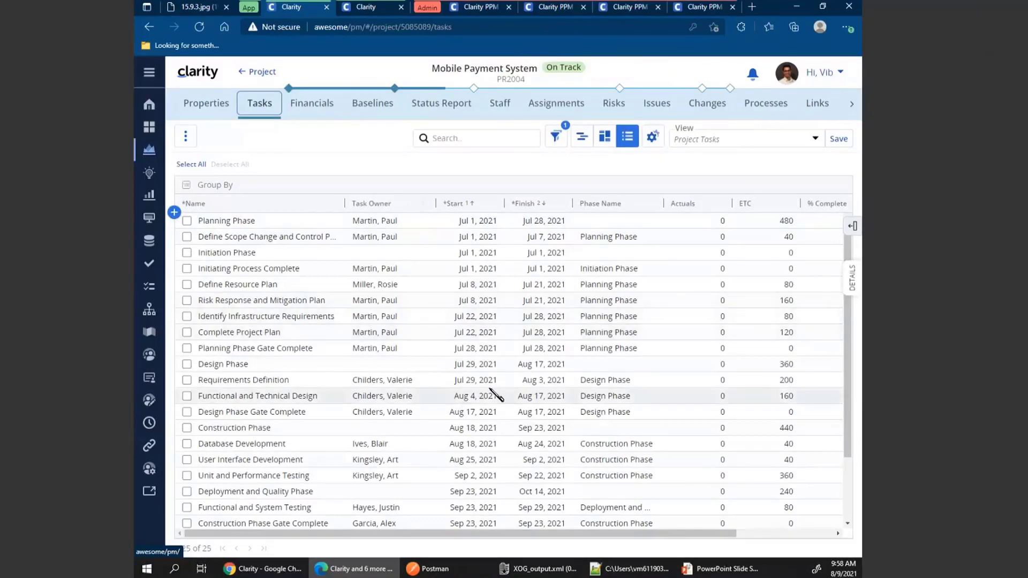
Review the Task_Owner_Update.xml XOG file's Planning Phase task owner and run the file through RunXOG.
{"action": "left_click", "coordinate": [798, 6]}
{"action": "key", "text": "Escape"}
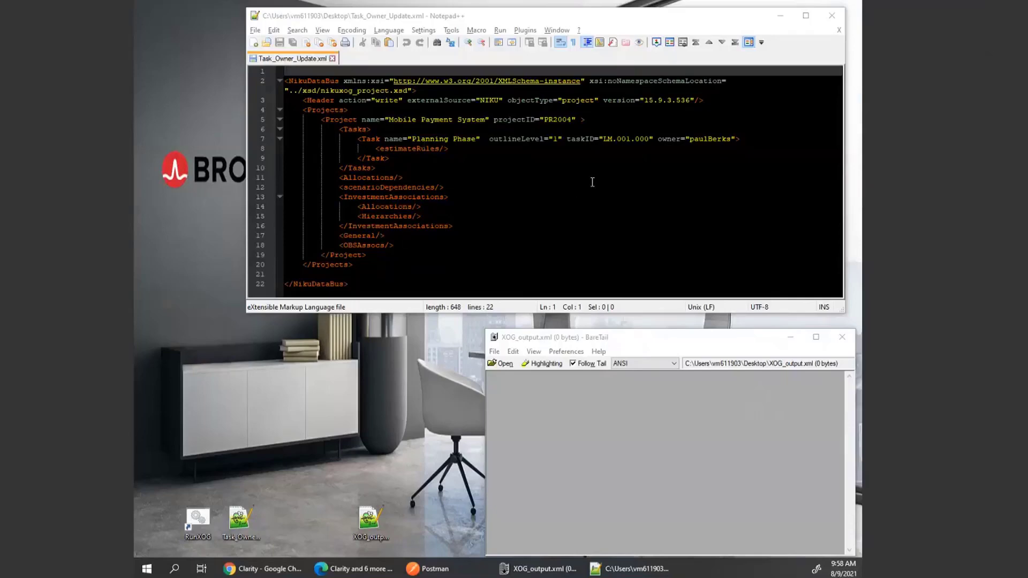
{"action": "left_click_drag", "start_coordinate": [659, 140], "coordinate": [735, 140]}
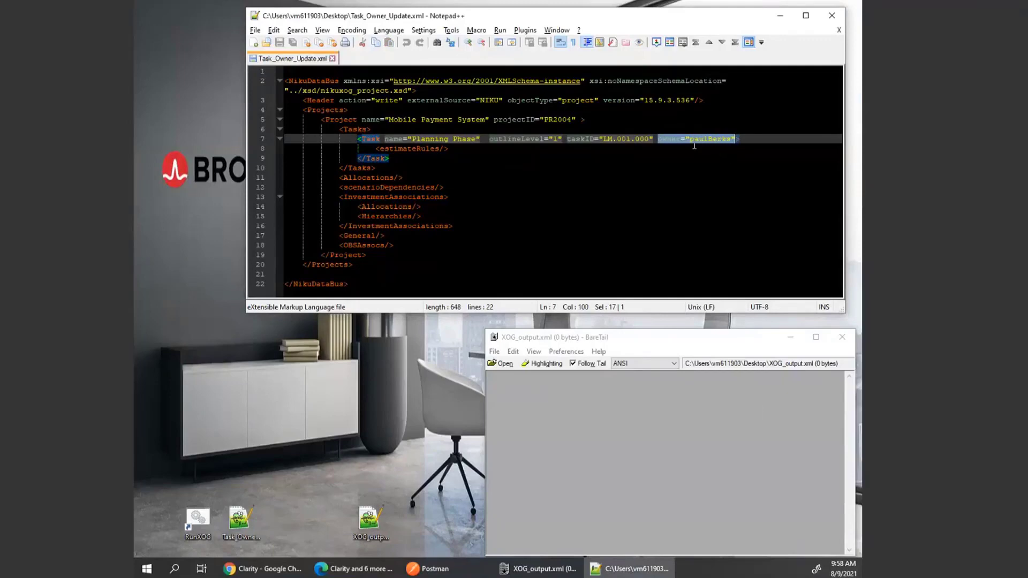
{"action": "left_click", "coordinate": [695, 167]}
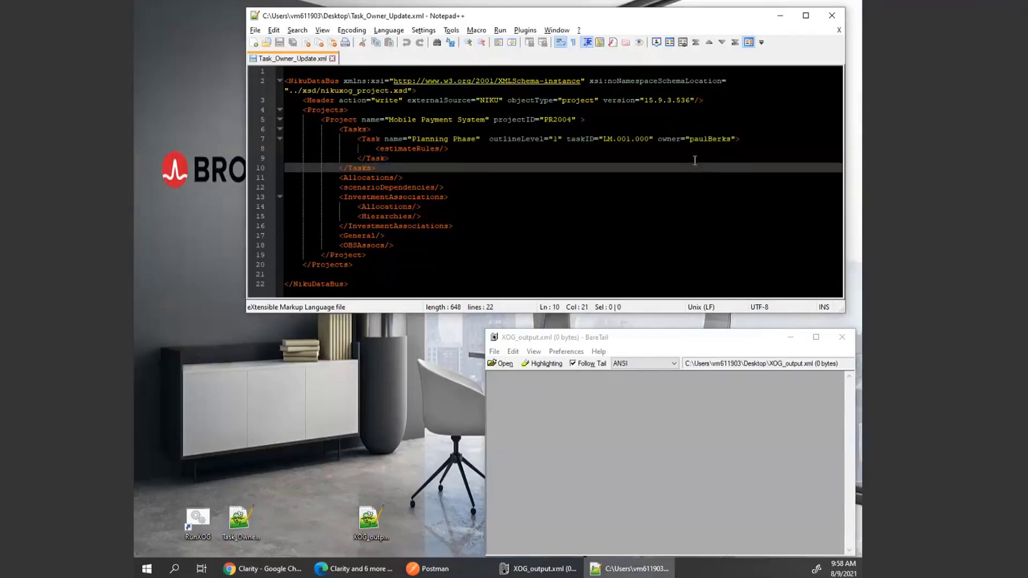
{"action": "left_click", "coordinate": [336, 569]}
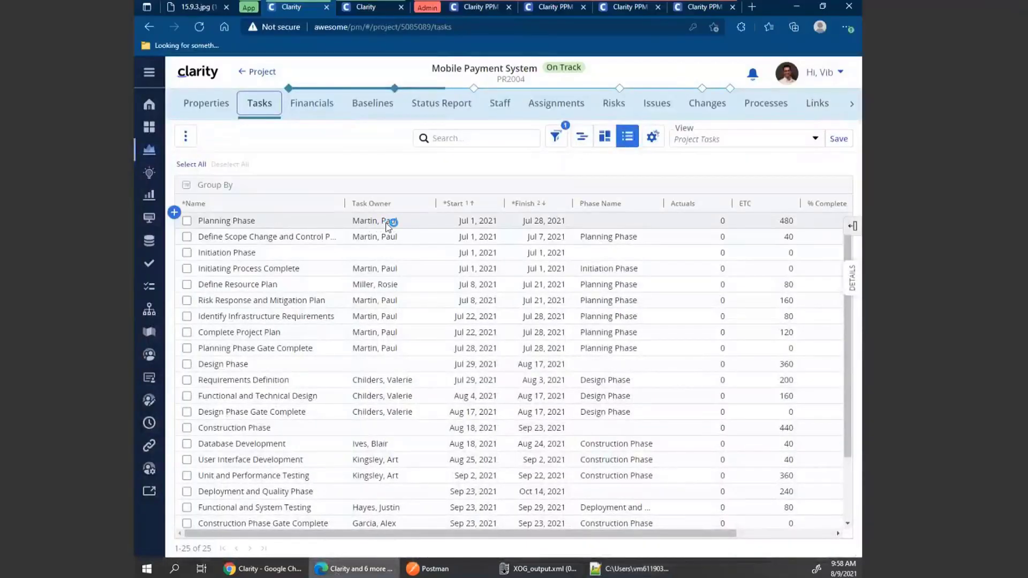
{"action": "left_click", "coordinate": [799, 7]}
{"action": "double_click", "coordinate": [710, 139]}
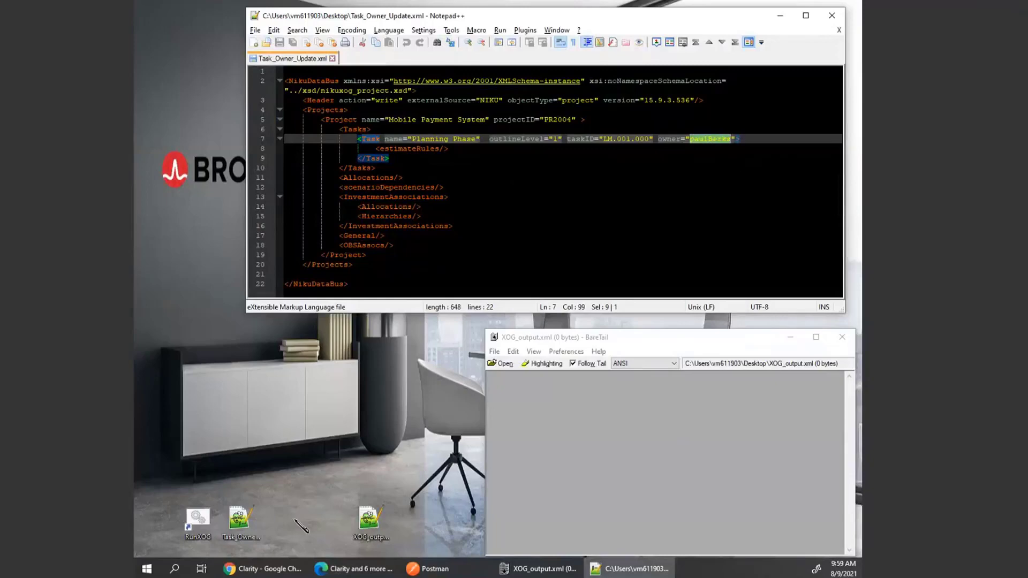
{"action": "left_click", "coordinate": [247, 522]}
{"action": "left_click_drag", "start_coordinate": [245, 521], "coordinate": [200, 520]}
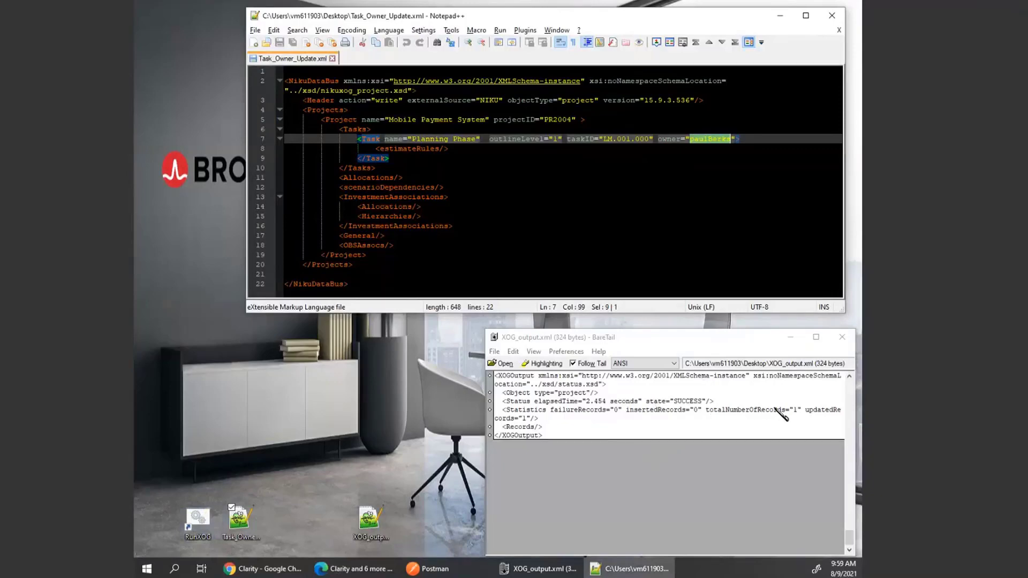
Reload the Mobile Payment System task grid and inspect the Planning Phase task owner.
{"action": "left_click", "coordinate": [348, 570]}
{"action": "left_click", "coordinate": [595, 136]}
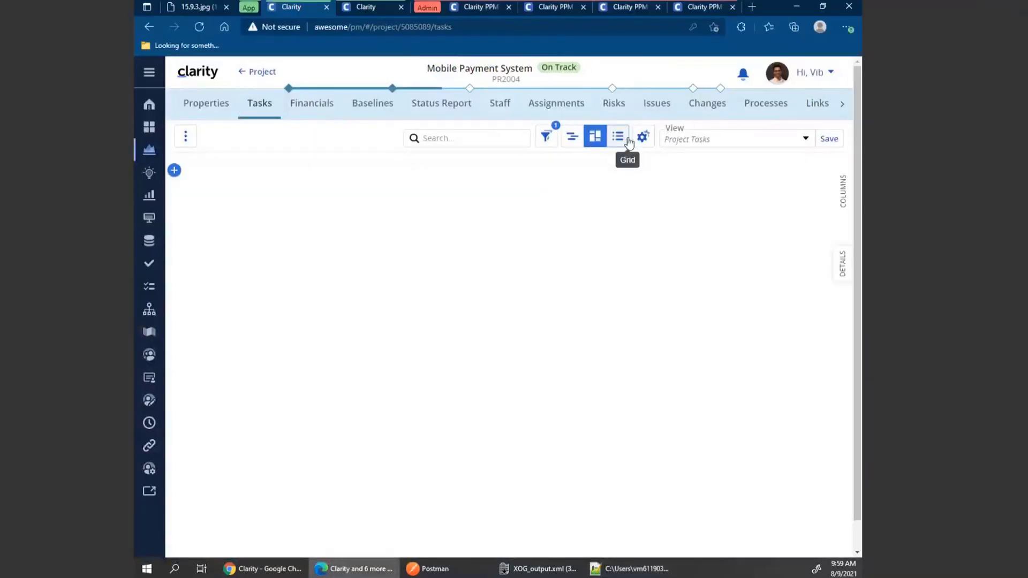
{"action": "left_click", "coordinate": [620, 140]}
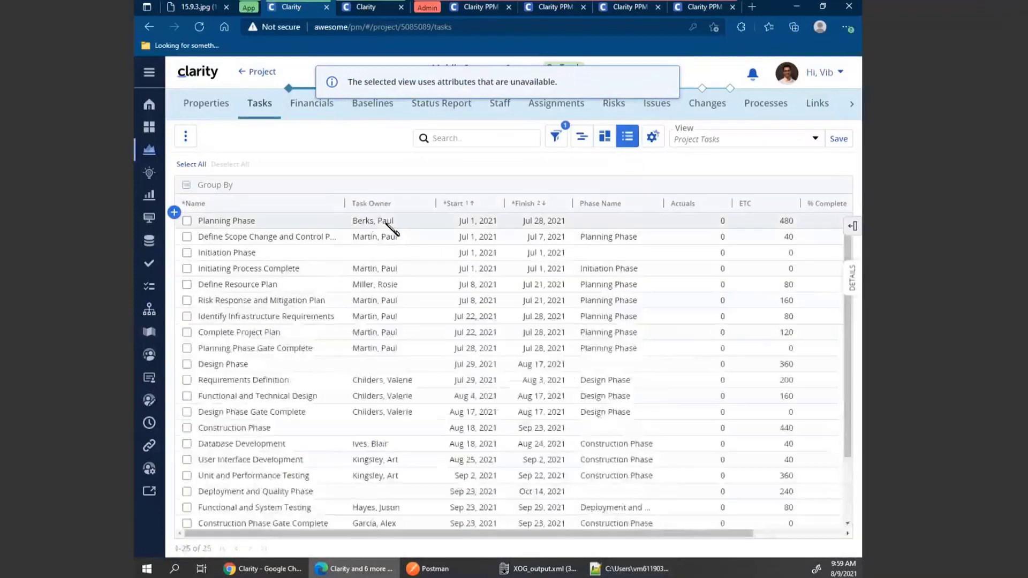
{"action": "left_click", "coordinate": [390, 224]}
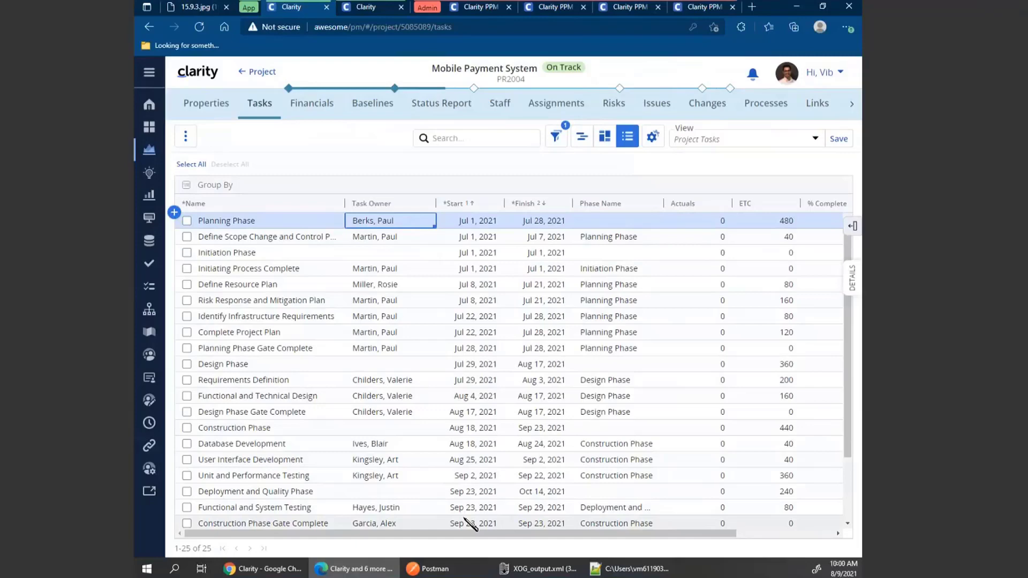
Open the Custom Objects page.
{"action": "left_click", "coordinate": [149, 242]}
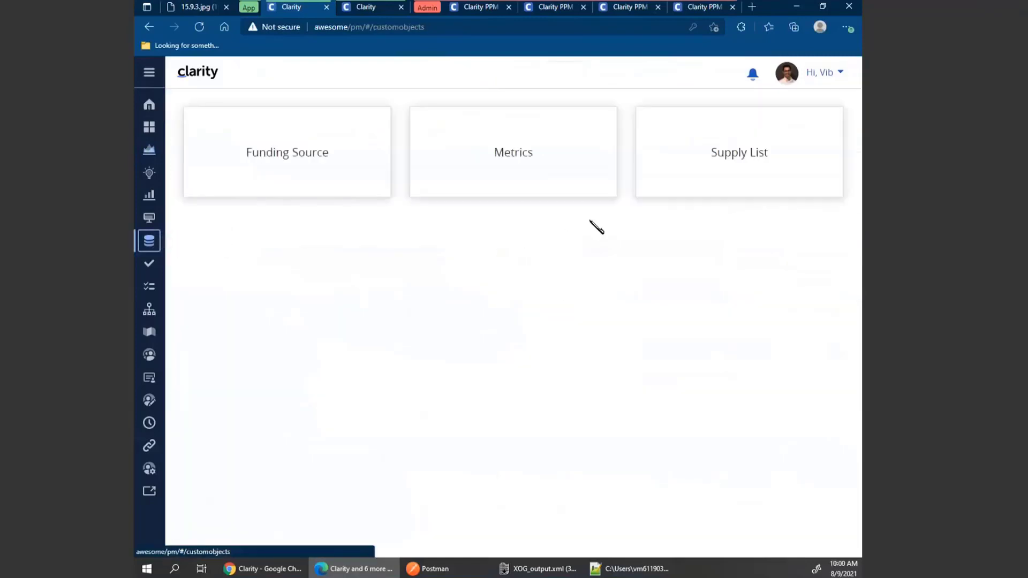
Open the Supply List custom object's records and switch to Postman.
{"action": "left_click", "coordinate": [729, 159]}
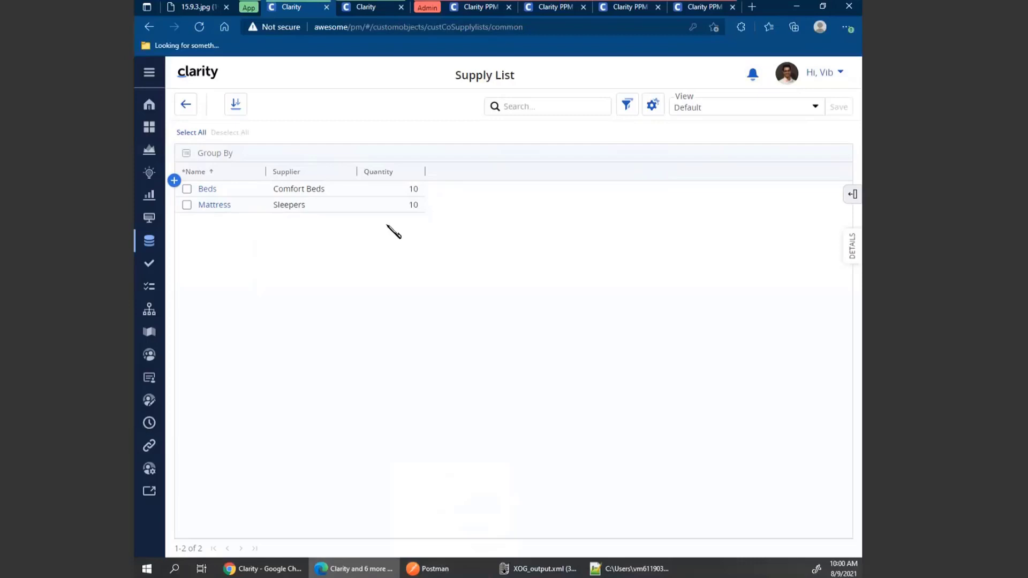
{"action": "left_click", "coordinate": [436, 569]}
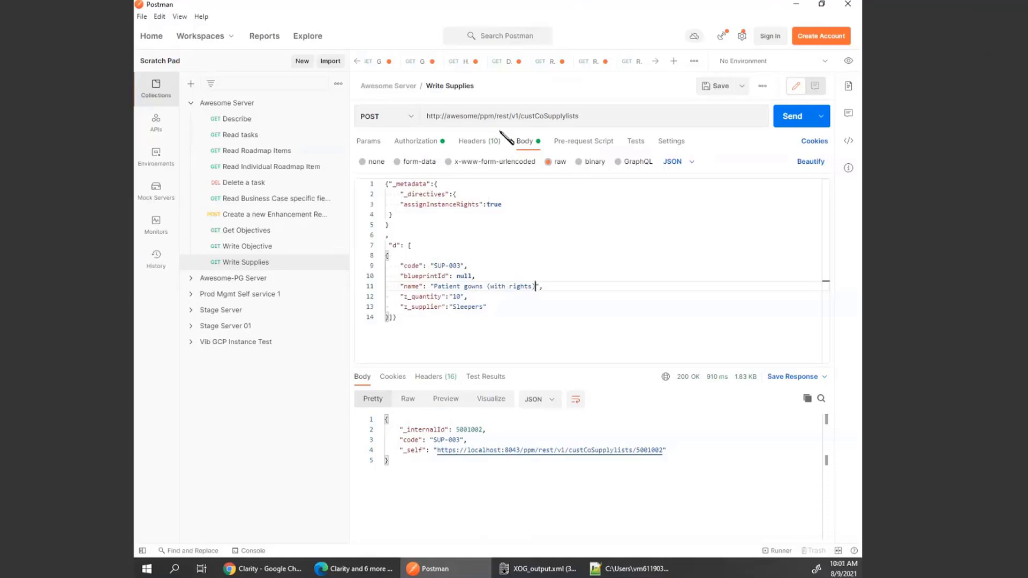
Send the Write Supplies POST request to custCoSupplylists with assignInstanceRights set to true.
{"action": "left_click", "coordinate": [572, 116]}
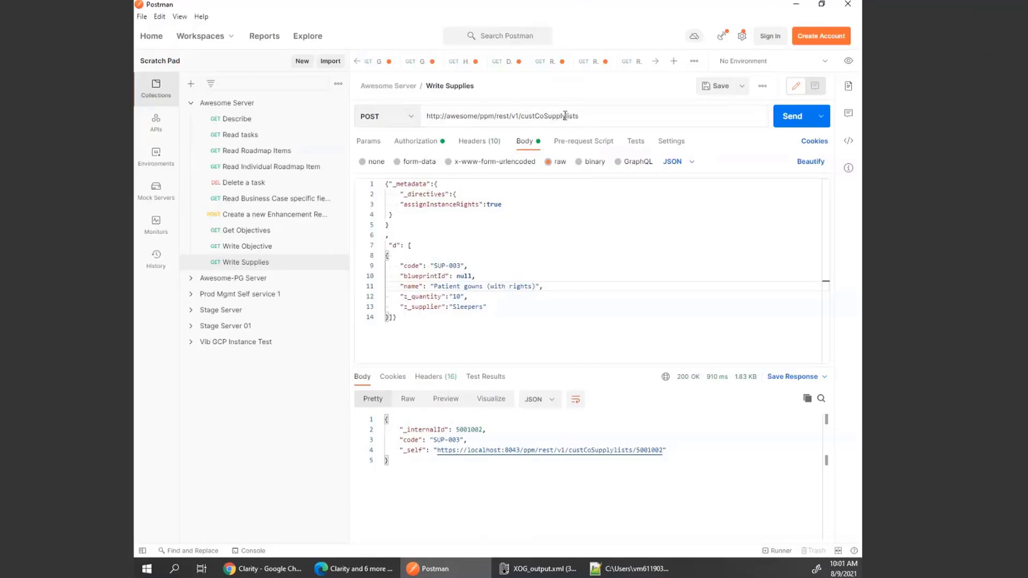
{"action": "double_click", "coordinate": [439, 204]}
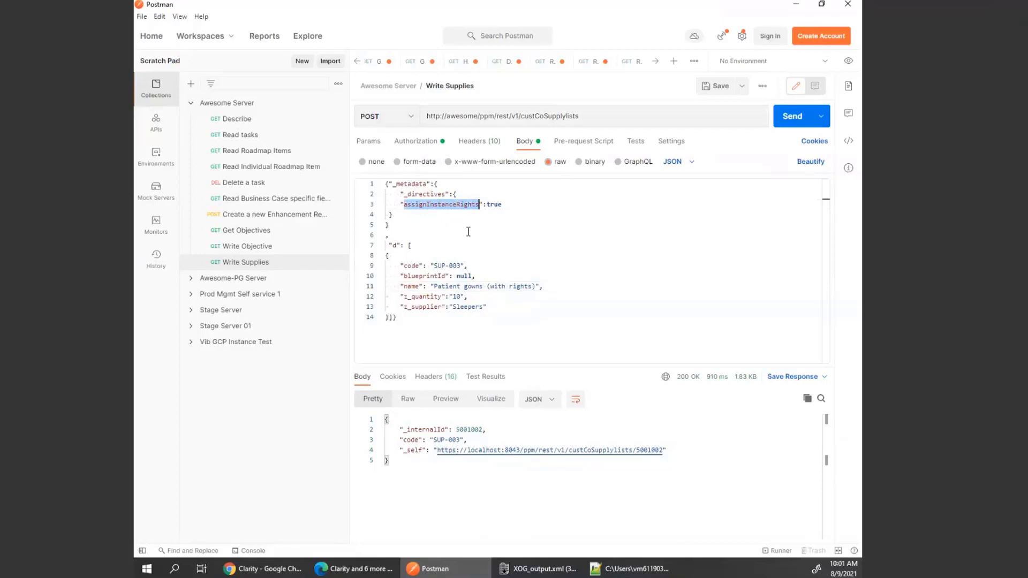
{"action": "left_click", "coordinate": [468, 227]}
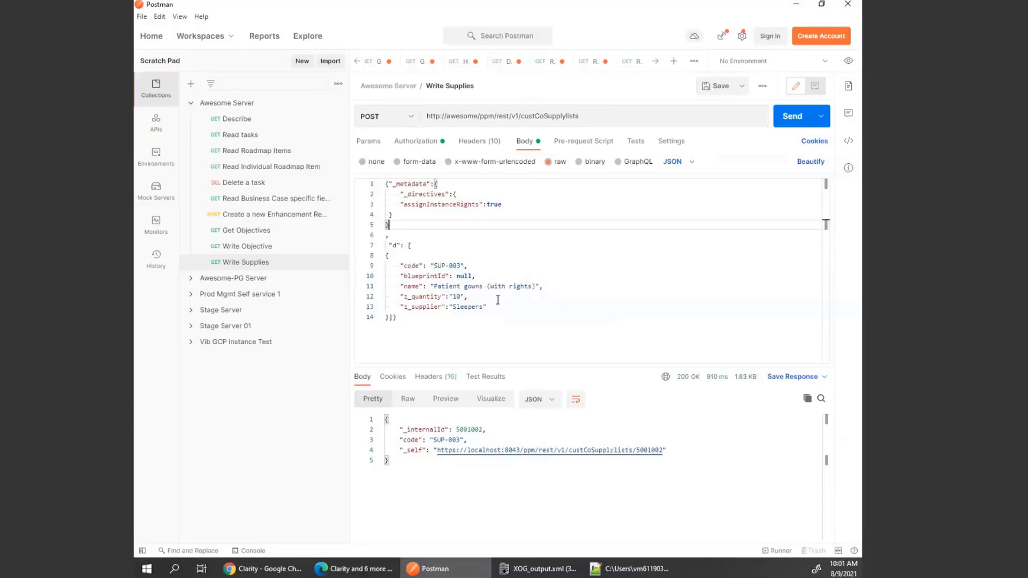
{"action": "left_click", "coordinate": [785, 122]}
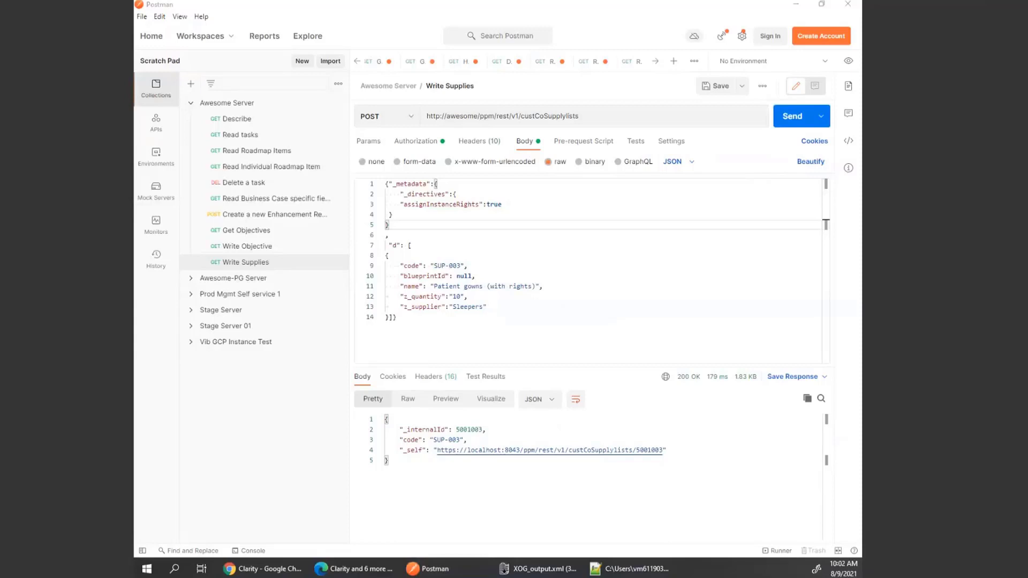
Change the supply's name to Rx Medicine (No Rights) and its code to SUP-004, then send the request.
{"action": "left_click", "coordinate": [481, 307]}
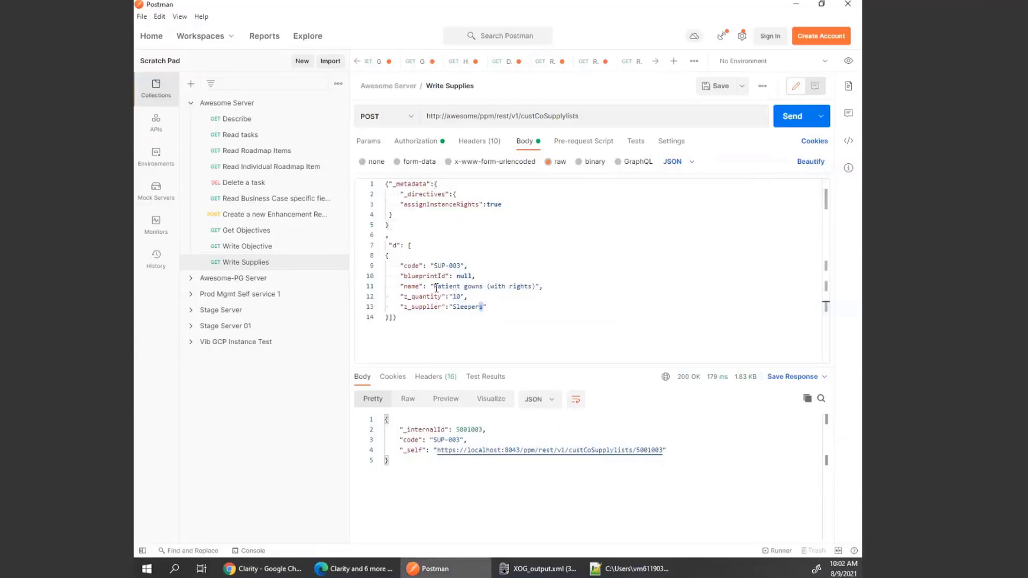
{"action": "left_click_drag", "start_coordinate": [434, 286], "coordinate": [535, 287]}
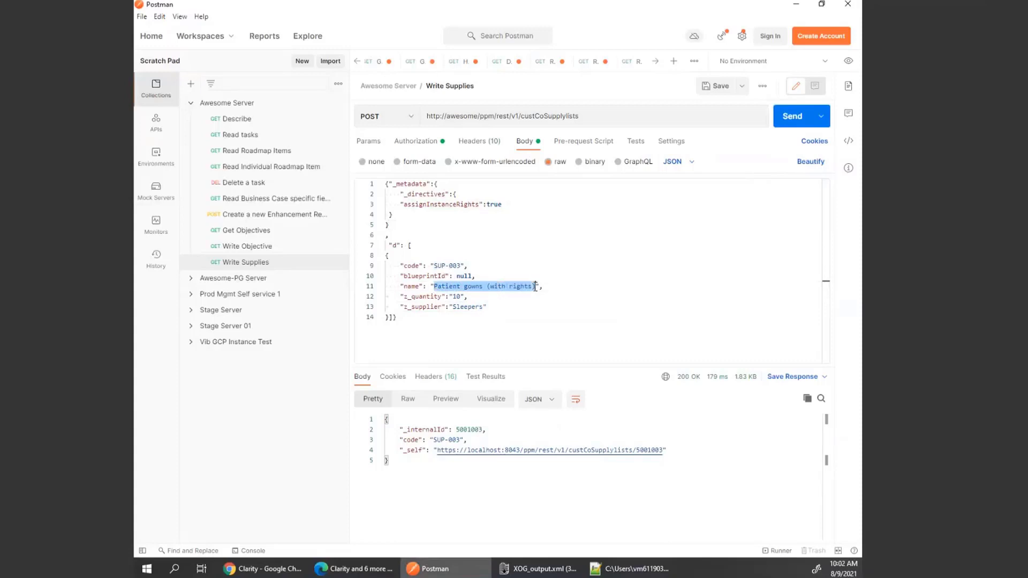
{"action": "type", "text": "Rx Medicine (No Rights)"}
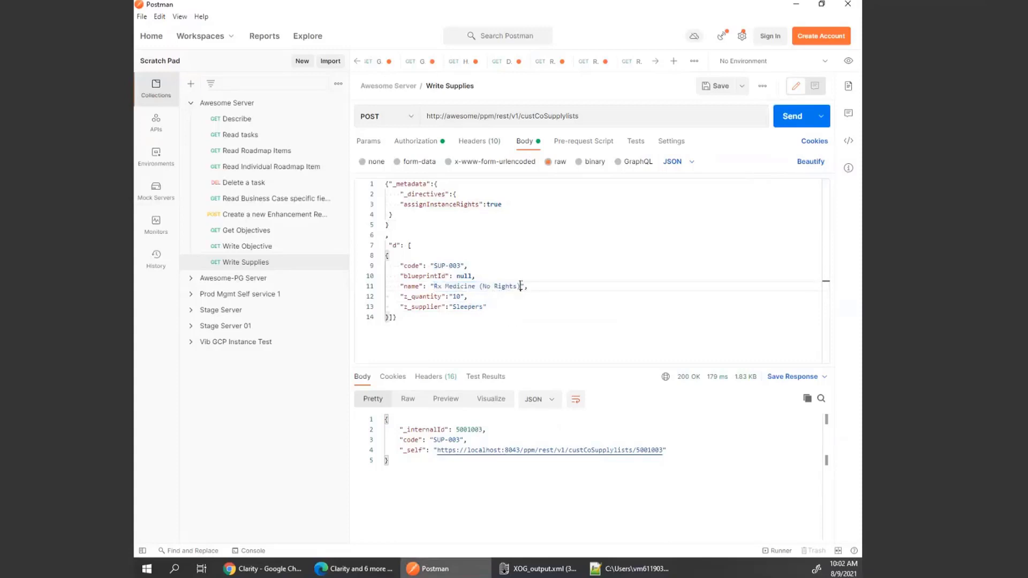
{"action": "left_click", "coordinate": [461, 266]}
{"action": "key", "text": "BackSpace"}
{"action": "type", "text": "4"}
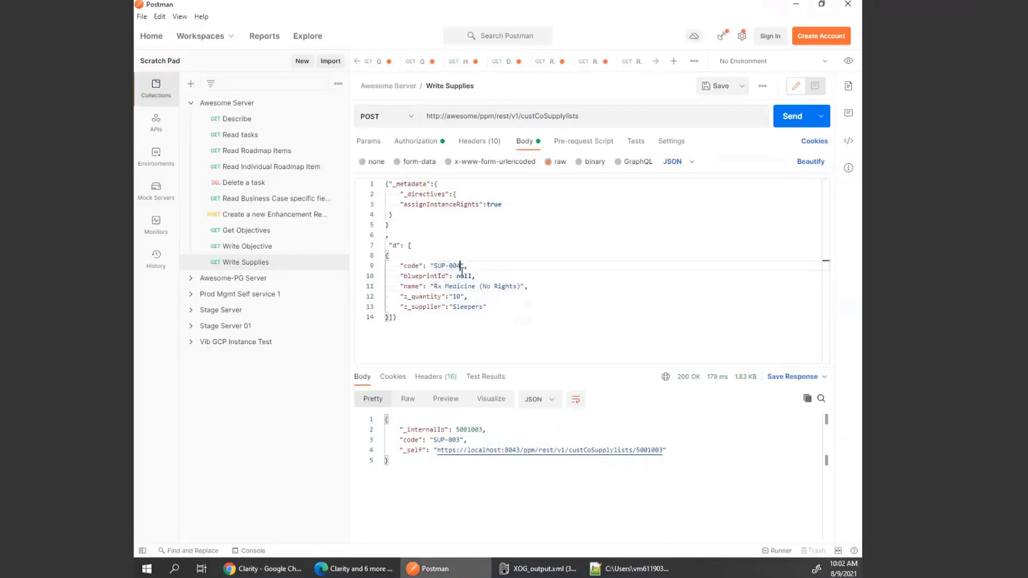
{"action": "left_click", "coordinate": [783, 125]}
Rename the supply Rx Medicine 2 (No Rights 2) and set assignInstanceRights to false, then send the request.
{"action": "left_click", "coordinate": [519, 287]}
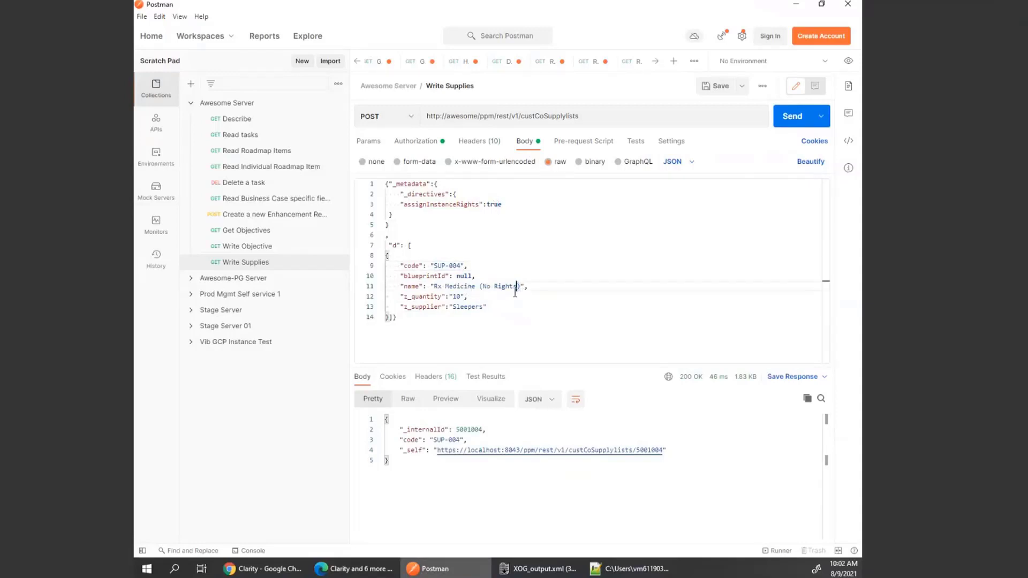
{"action": "type", "text": ")2"}
{"action": "double_click", "coordinate": [494, 205]}
{"action": "type", "text": "f"}
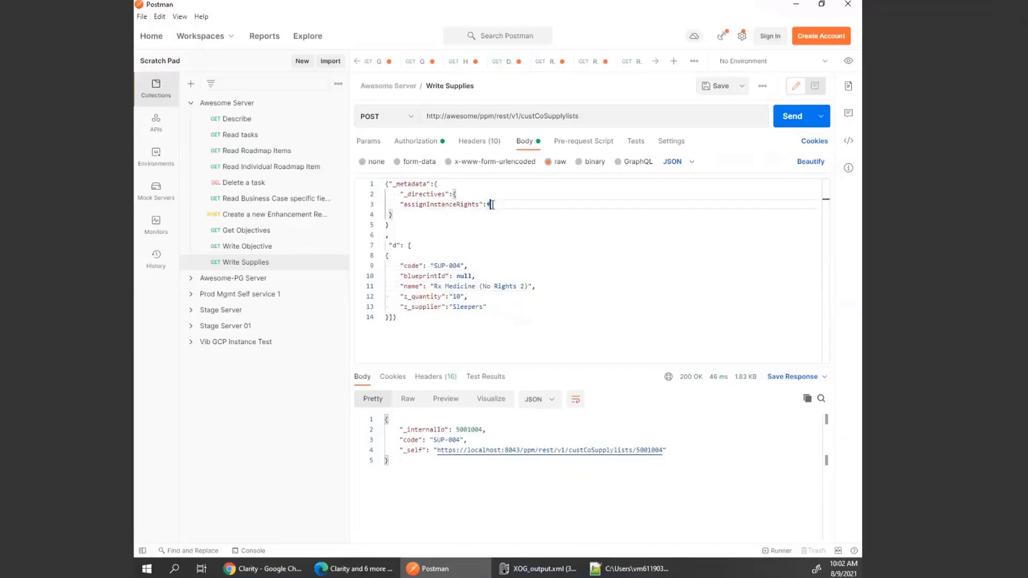
{"action": "type", "text": "alse"}
{"action": "left_click", "coordinate": [476, 286]}
{"action": "type", "text": "2"}
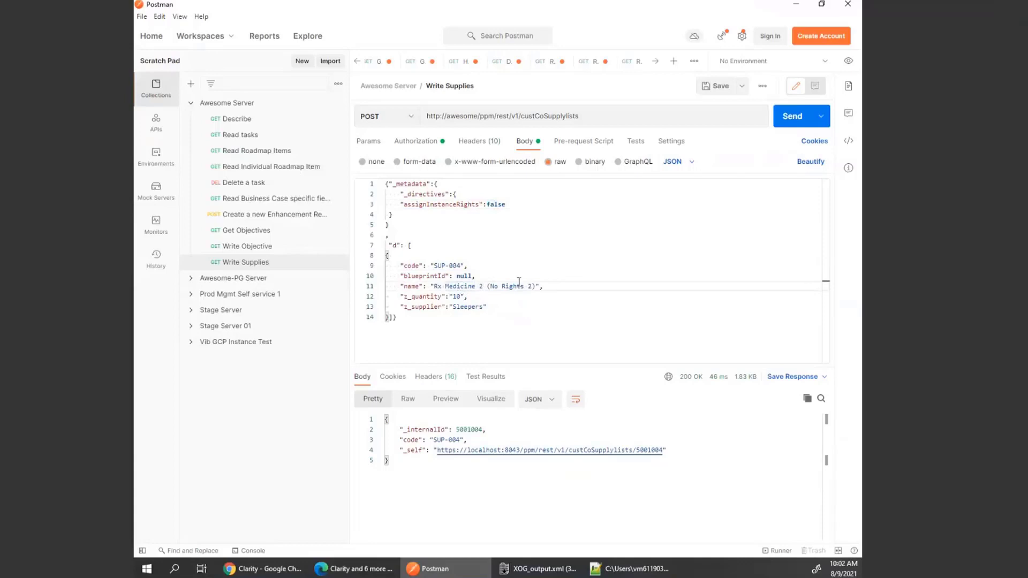
{"action": "left_click", "coordinate": [789, 130]}
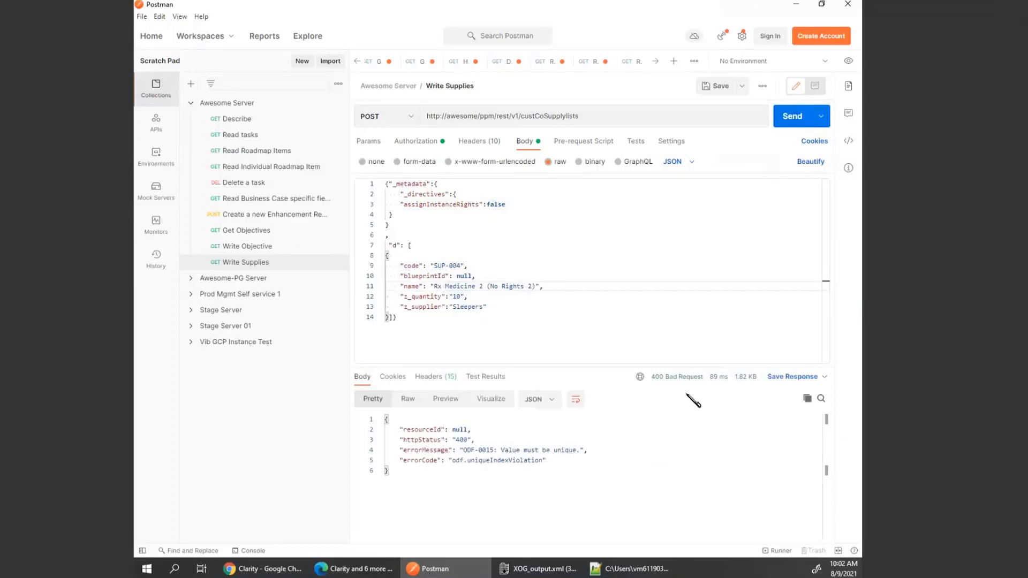
Change the supply code to SUP-005 and resend the request.
{"action": "left_click", "coordinate": [463, 265]}
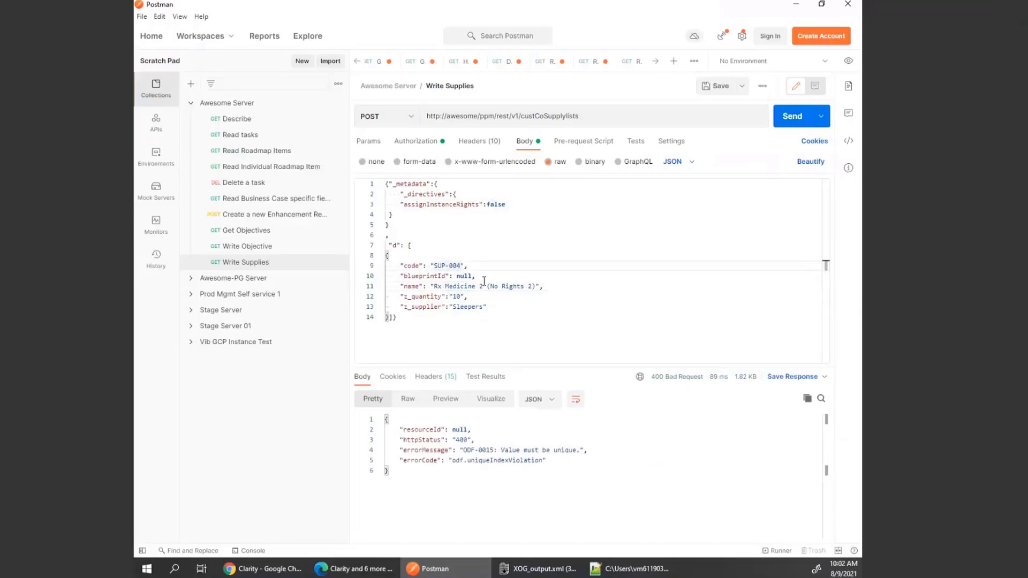
{"action": "key", "text": "BackSpace"}
{"action": "type", "text": "5"}
{"action": "left_click", "coordinate": [798, 122]}
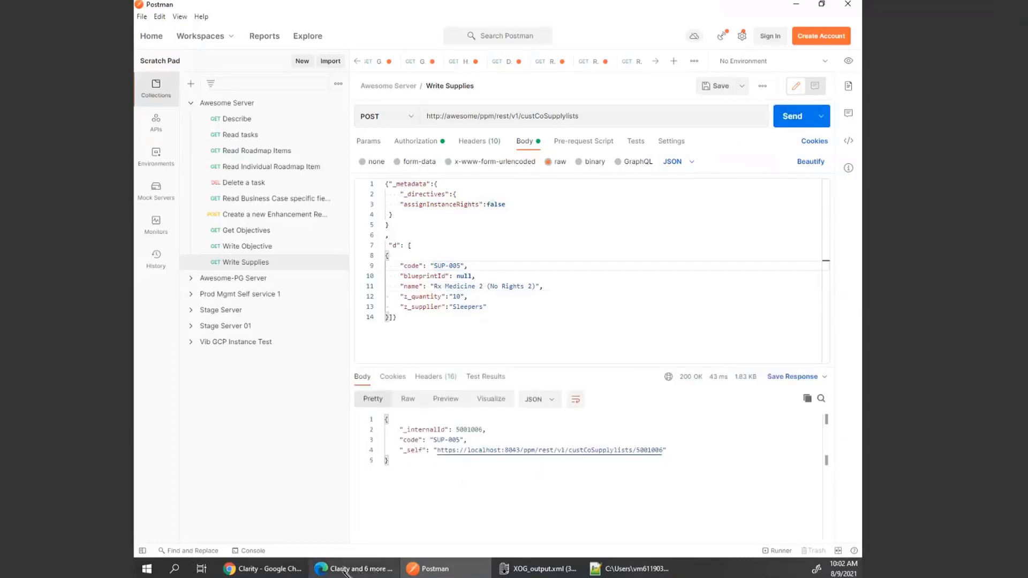
Reload the Supply List records in Clarity and widen the Name column.
{"action": "left_click", "coordinate": [370, 530]}
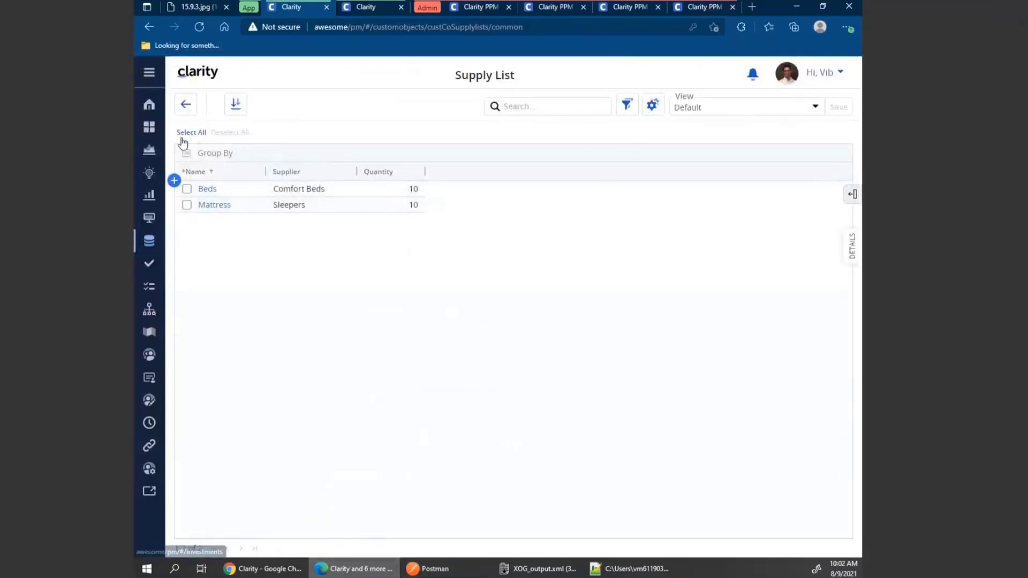
{"action": "left_click", "coordinate": [186, 105]}
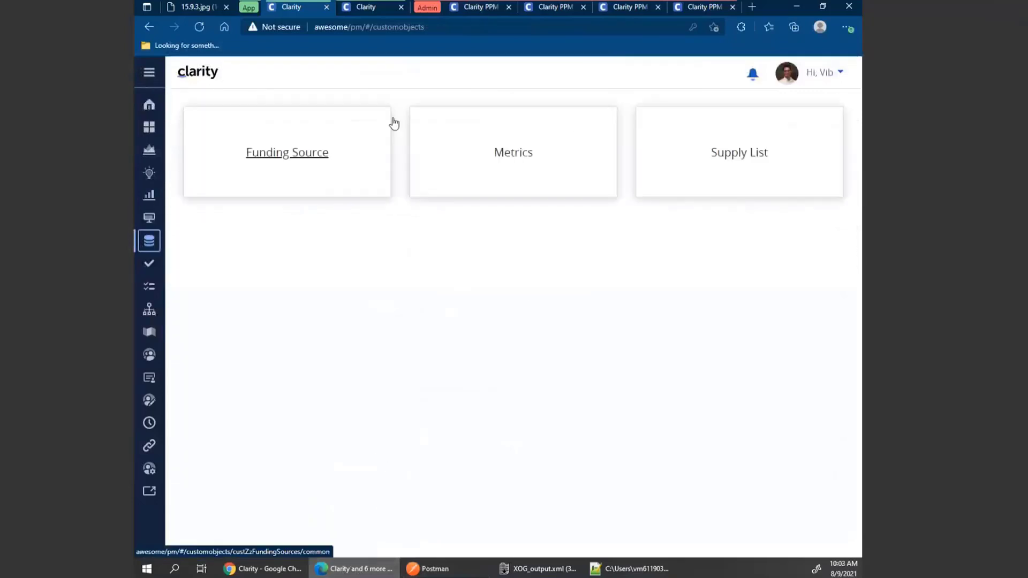
{"action": "left_click", "coordinate": [737, 154]}
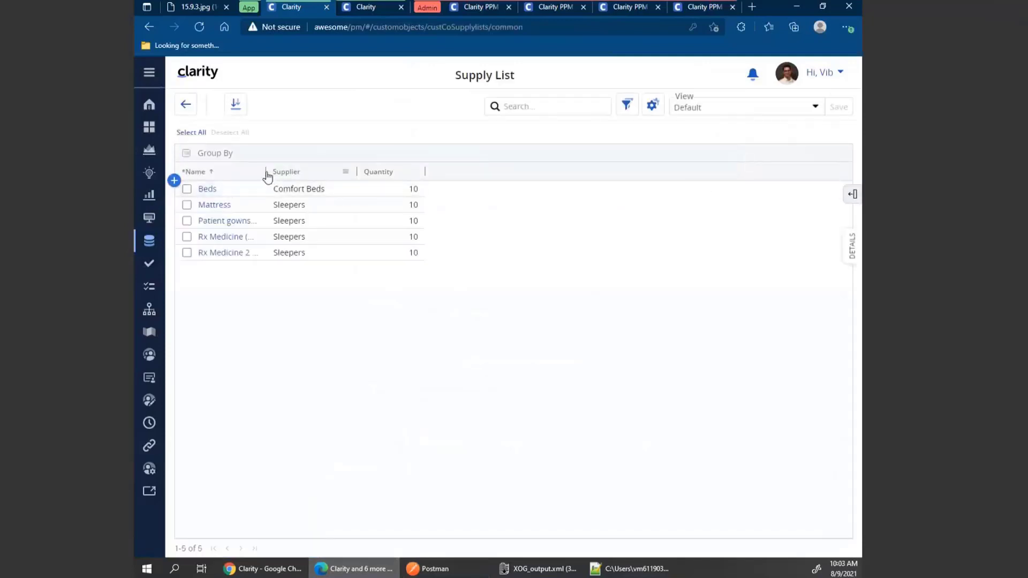
{"action": "left_click_drag", "start_coordinate": [267, 172], "coordinate": [344, 172]}
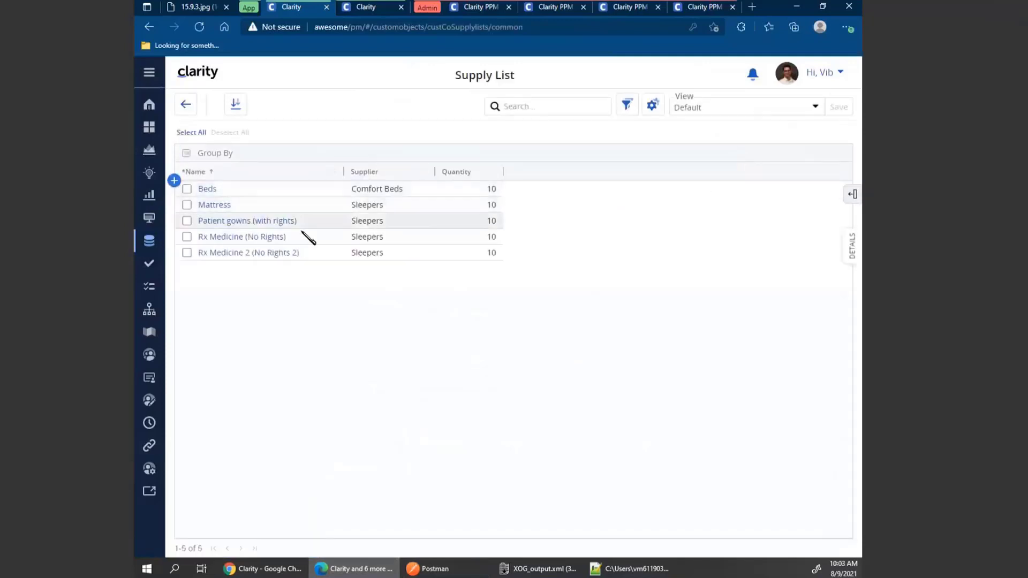
Delete the Rx Medicine (No Rights) row from the Supply List.
{"action": "right_click", "coordinate": [297, 235]}
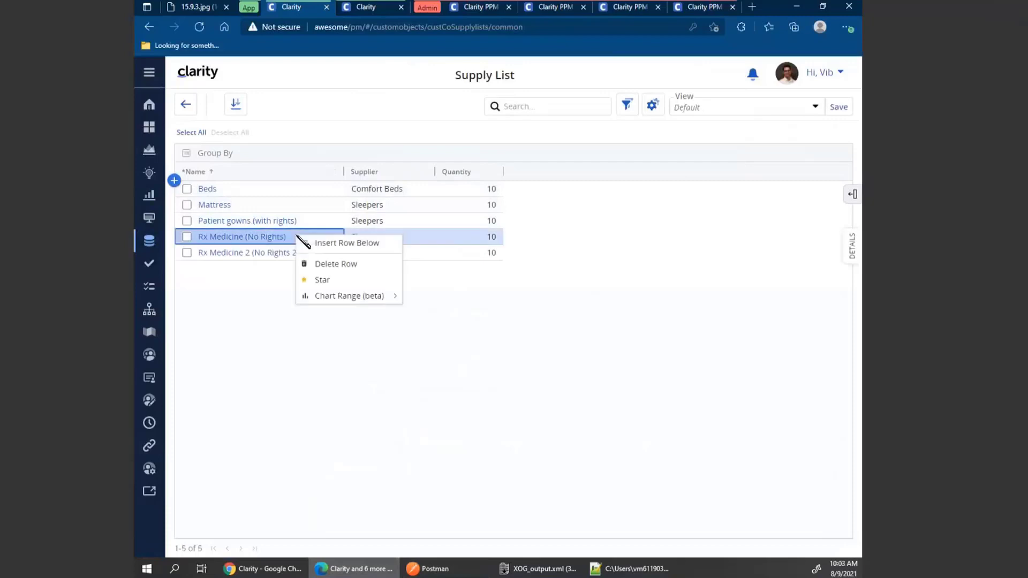
{"action": "left_click", "coordinate": [327, 263]}
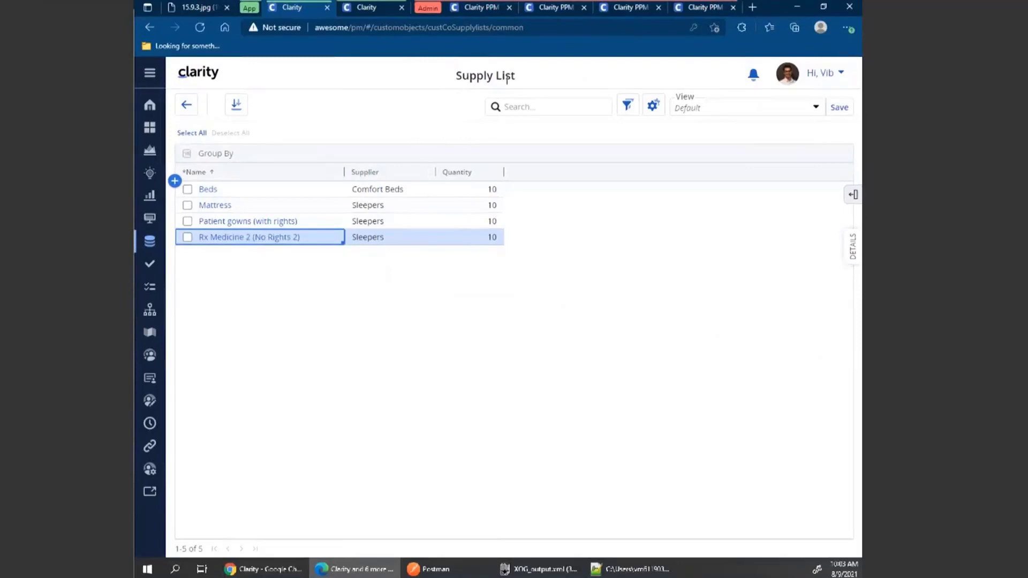
Open the Resources list in the Clarity PPM administration tab.
{"action": "mouse_move", "coordinate": [557, 19]}
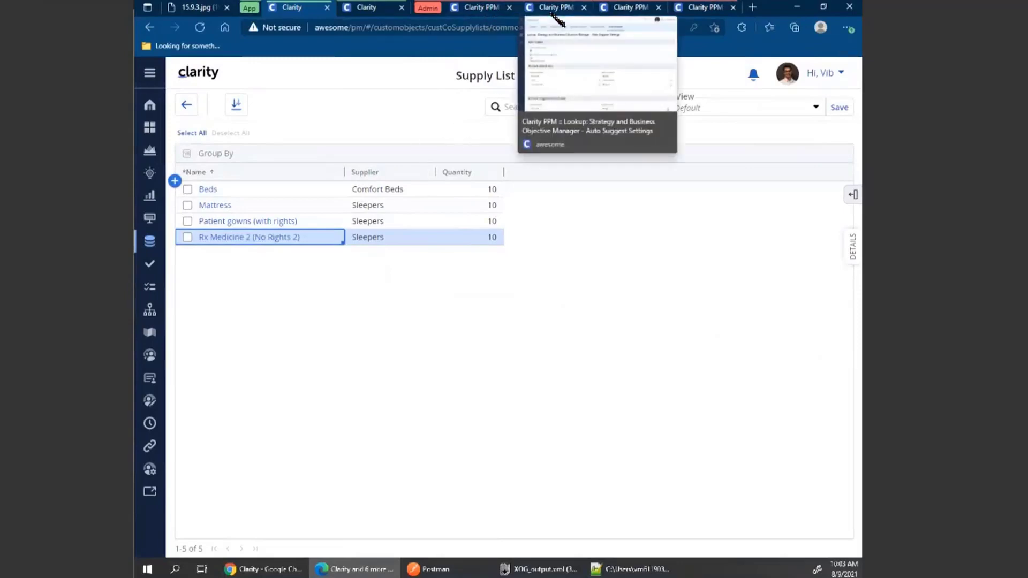
{"action": "left_click", "coordinate": [645, 15]}
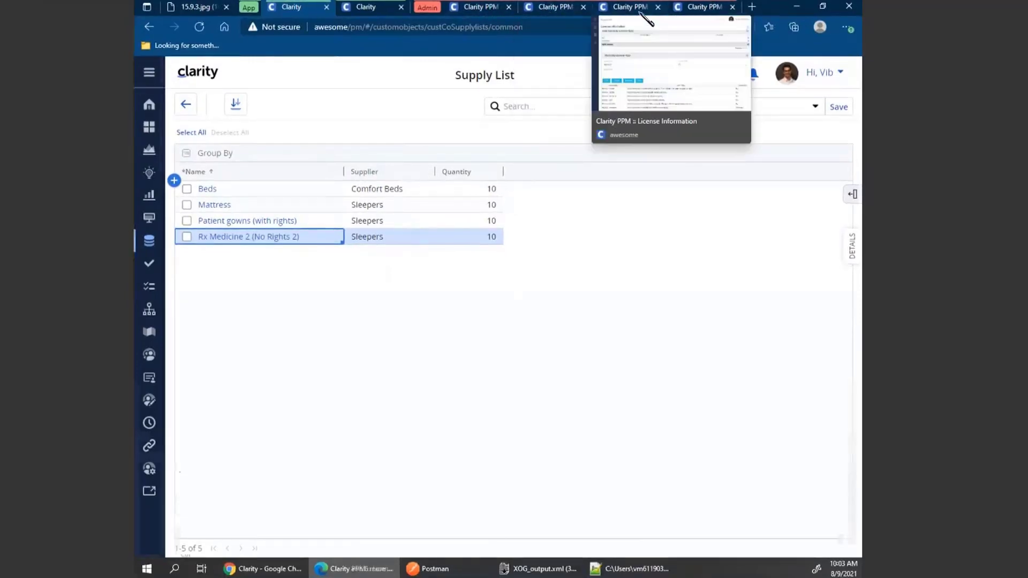
{"action": "left_click", "coordinate": [154, 138]}
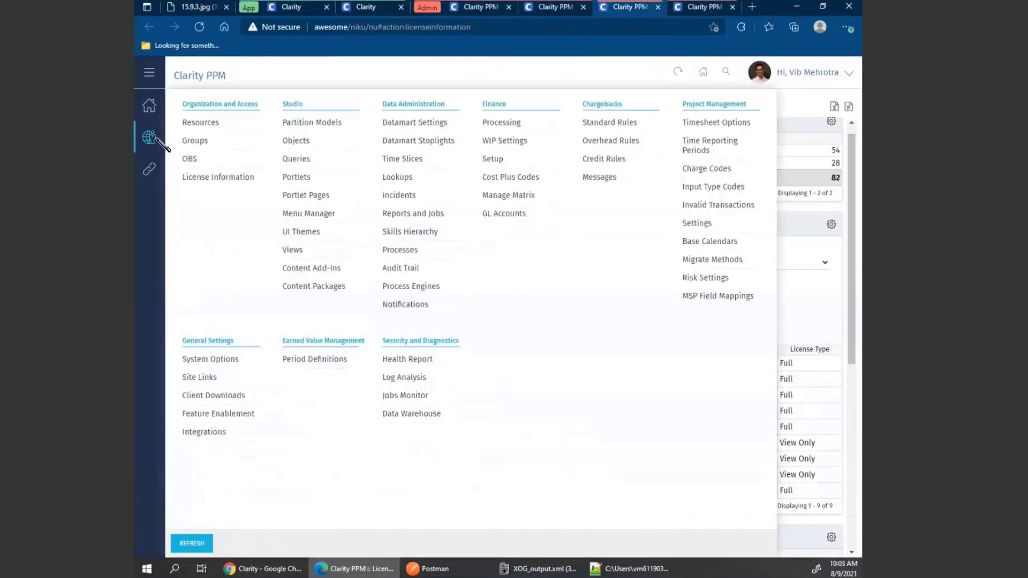
{"action": "left_click", "coordinate": [210, 131]}
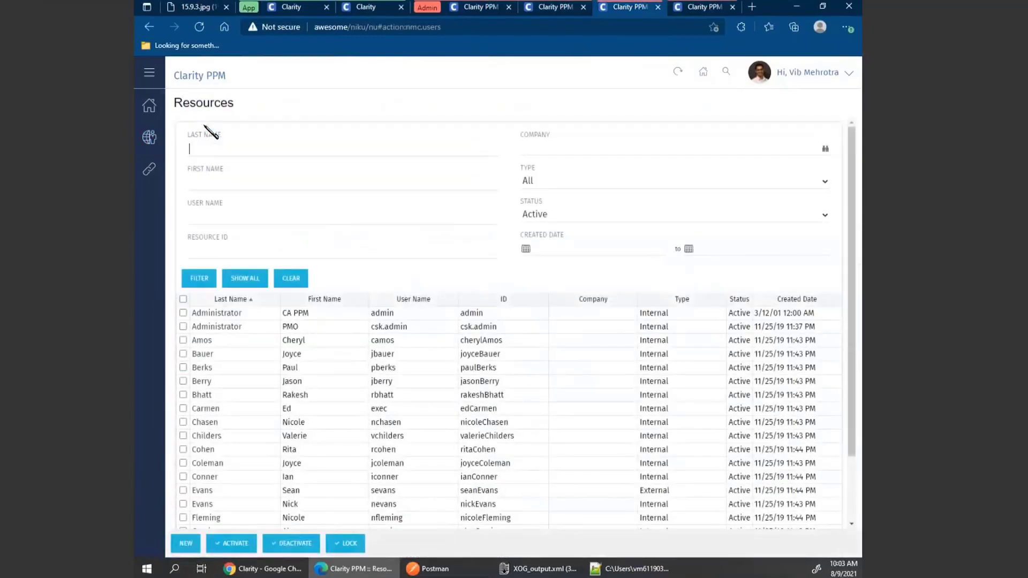
Open a resource's instance access rights and review the instances of its Objectives - Edit right.
{"action": "left_click", "coordinate": [203, 341]}
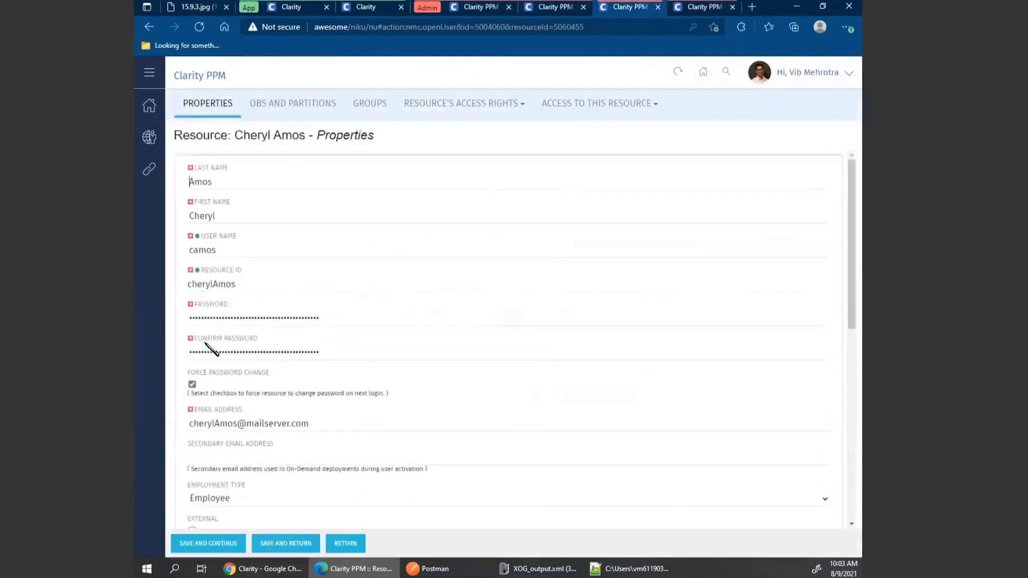
{"action": "mouse_move", "coordinate": [513, 105]}
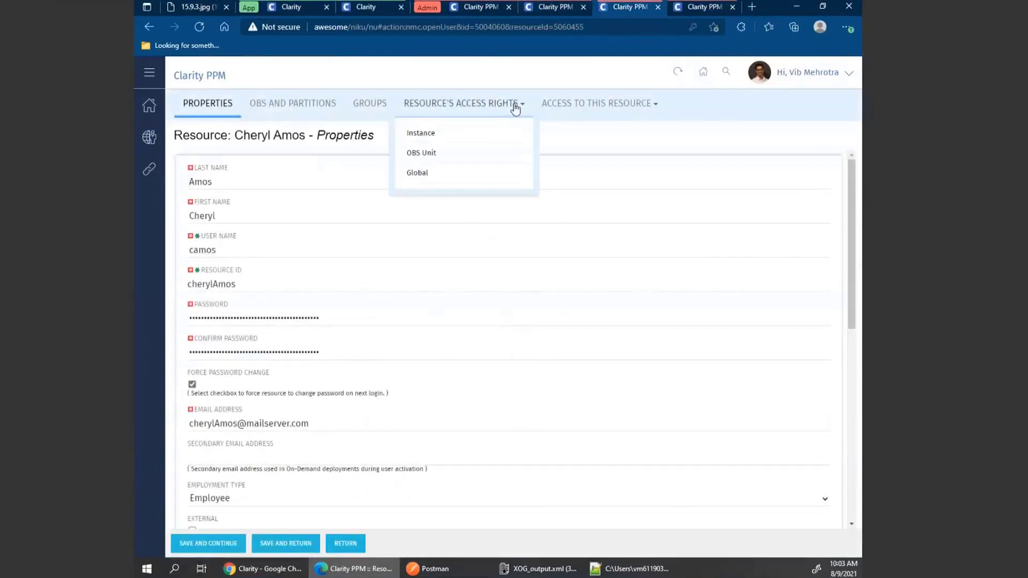
{"action": "left_click", "coordinate": [431, 135]}
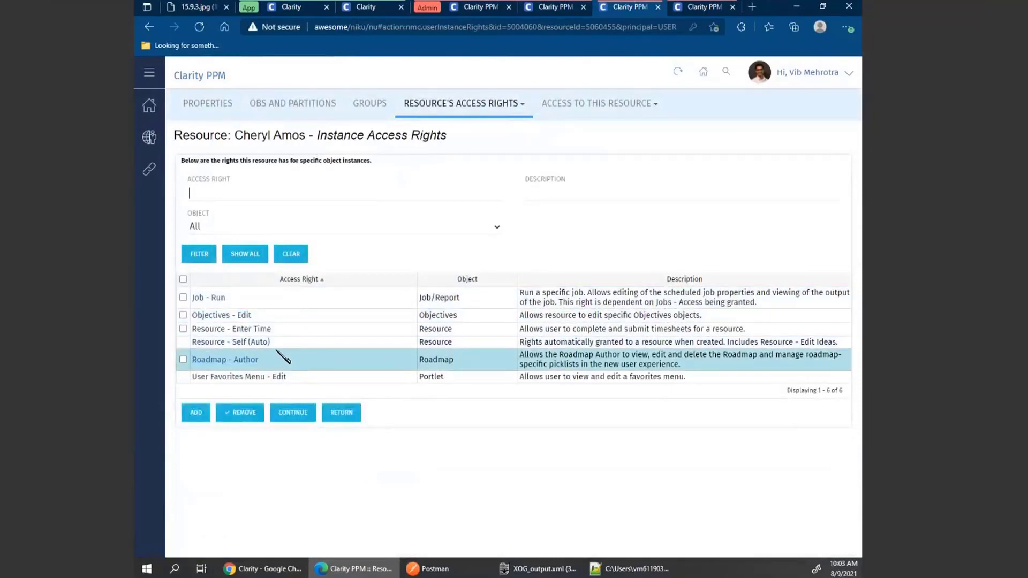
{"action": "left_click", "coordinate": [229, 316]}
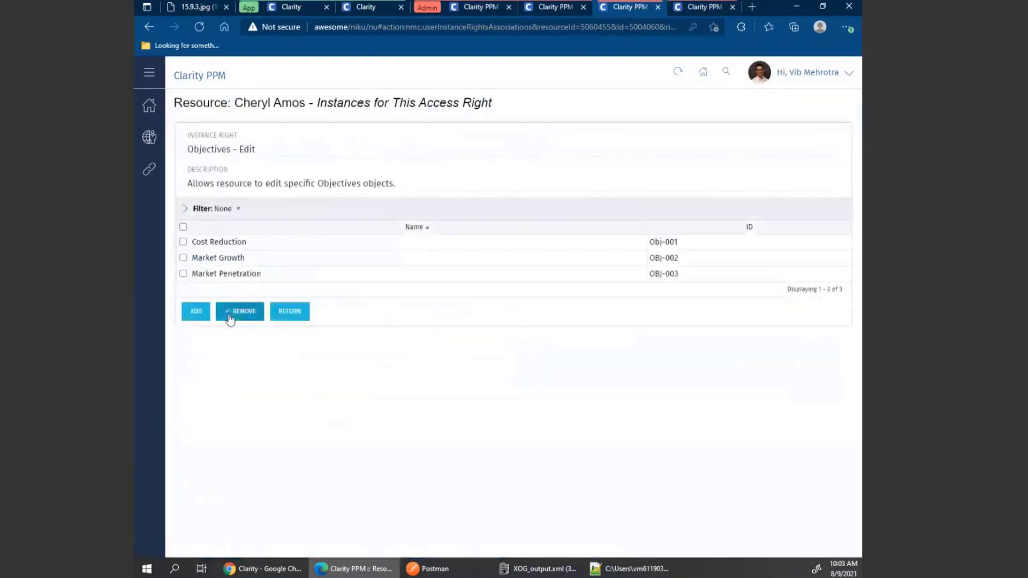
{"action": "left_click", "coordinate": [290, 313]}
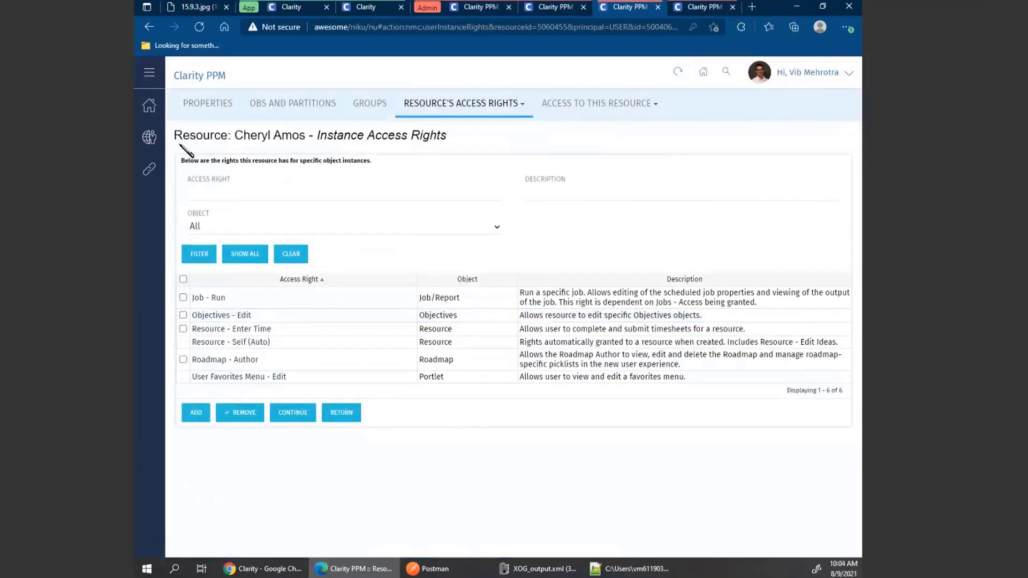
Return to Resources, filter by the signed-in user's last name, and open that resource's record.
{"action": "left_click", "coordinate": [152, 140]}
{"action": "left_click", "coordinate": [203, 127]}
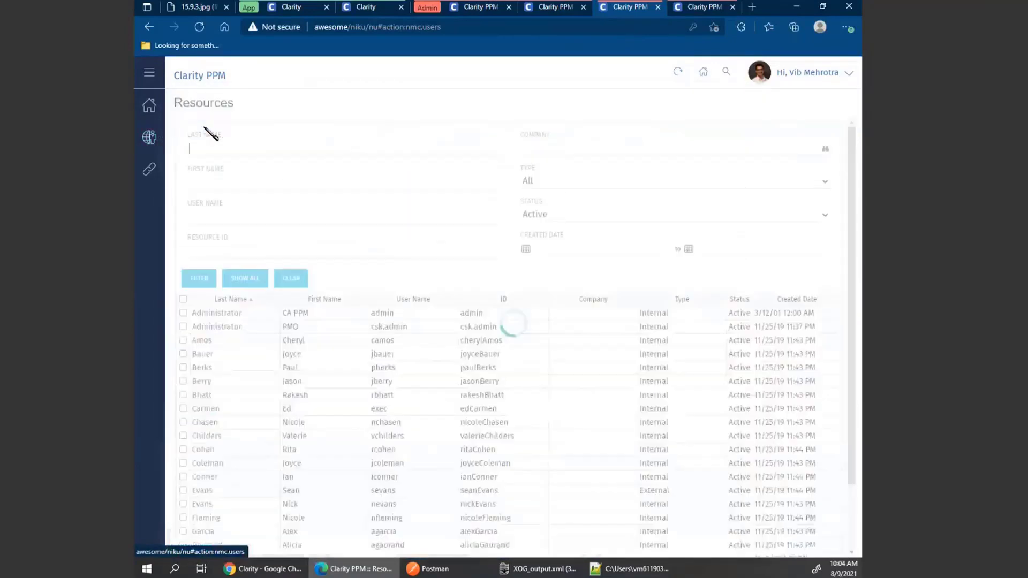
{"action": "type", "text": "mehro"}
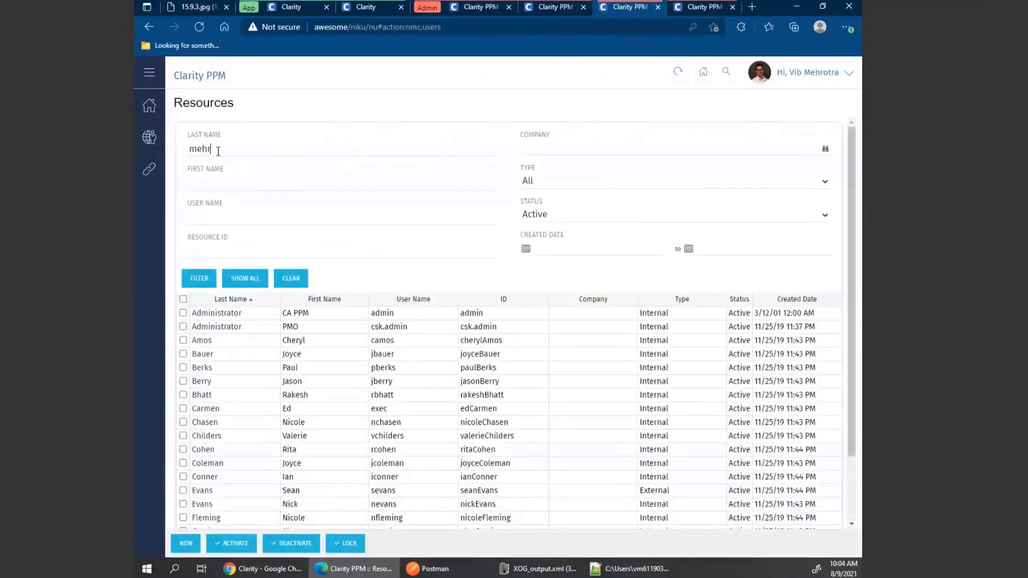
{"action": "key", "text": "Return"}
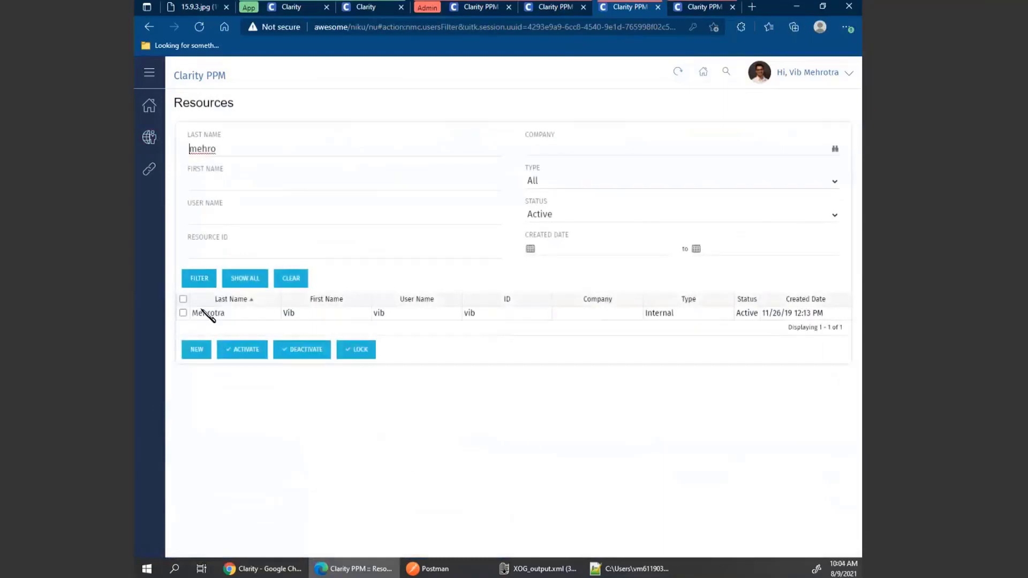
{"action": "left_click", "coordinate": [204, 313]}
{"action": "mouse_move", "coordinate": [482, 108]}
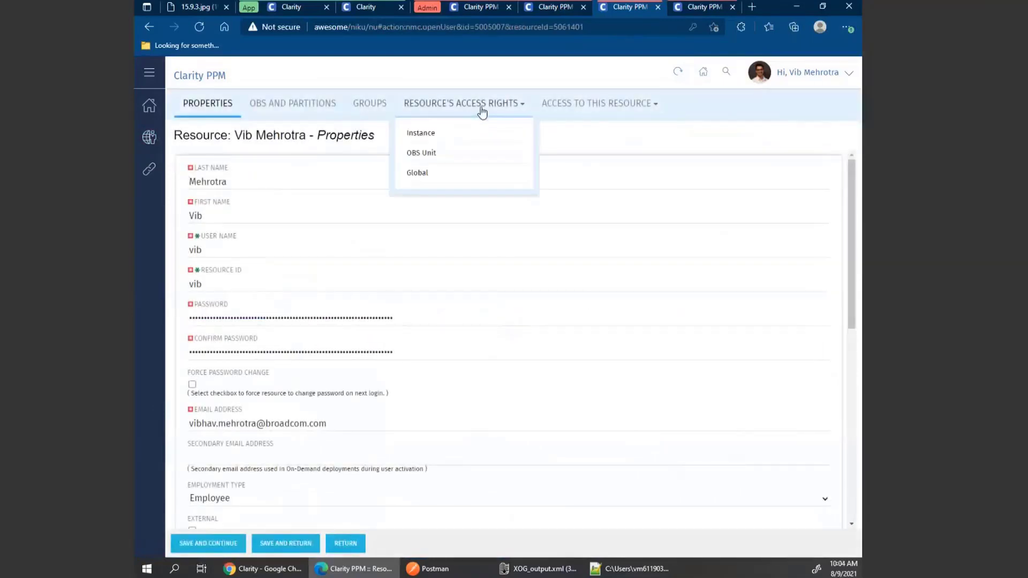
Open the resource's instance access rights, filter them for "supp", and view the instances of Supply List - Edit.
{"action": "left_click", "coordinate": [432, 133]}
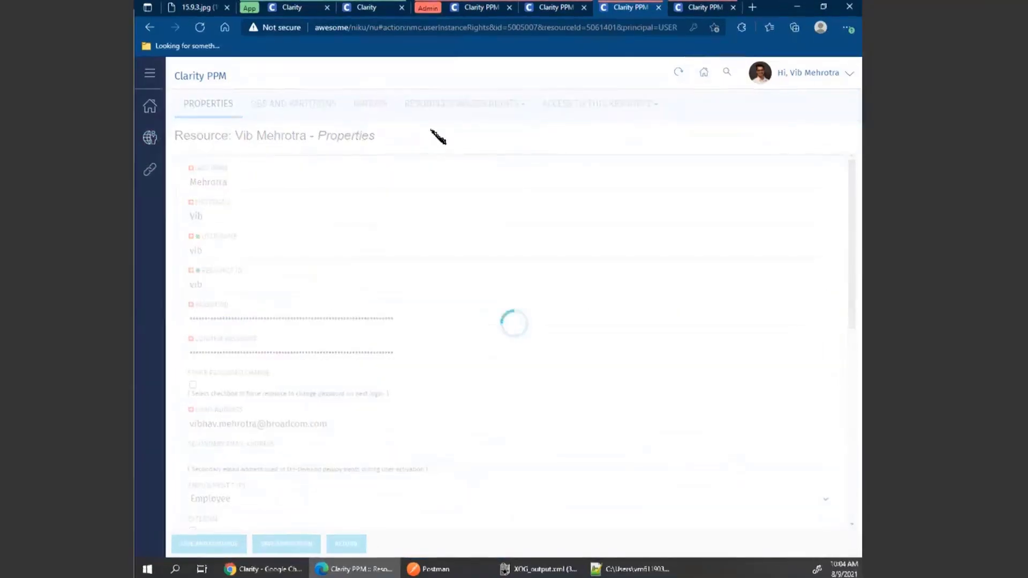
{"action": "left_click", "coordinate": [304, 185]}
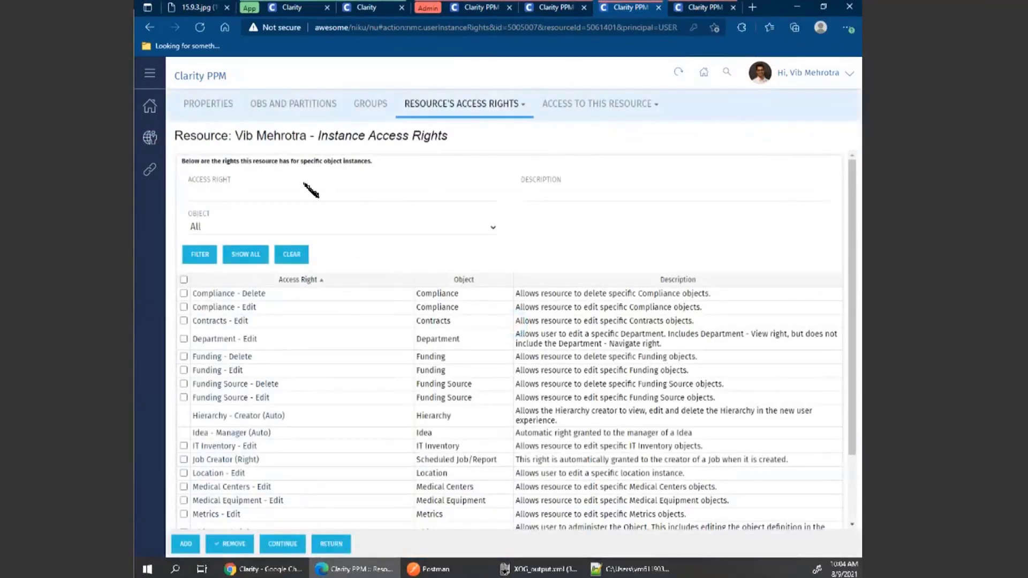
{"action": "type", "text": "supp"}
{"action": "key", "text": "Return"}
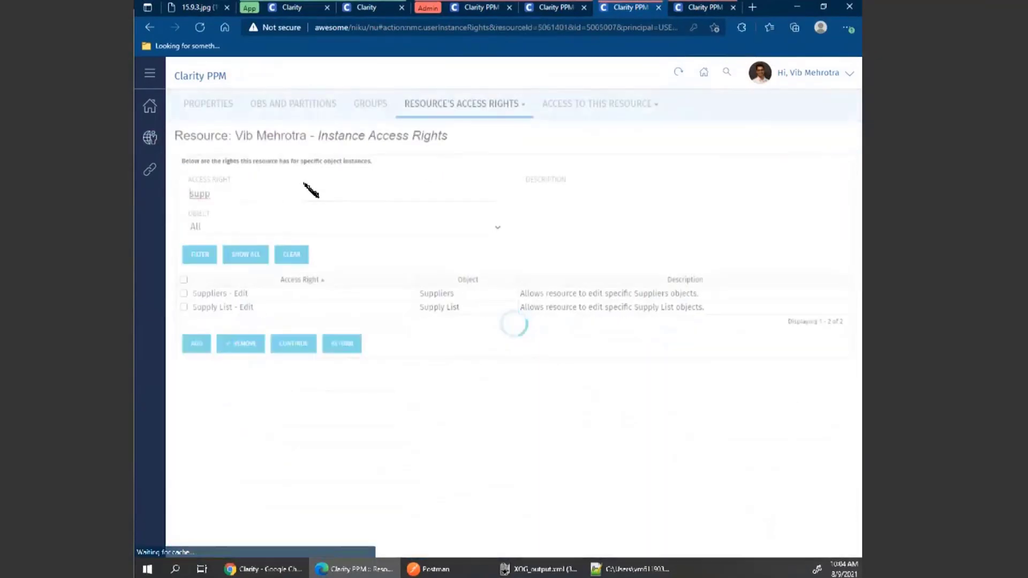
{"action": "left_click", "coordinate": [227, 307]}
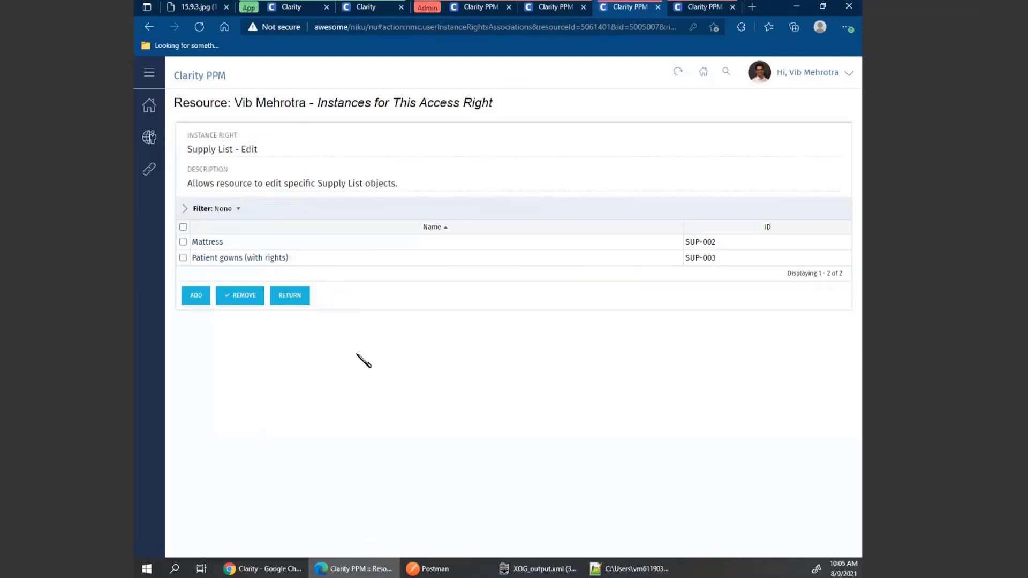
Switch back to the modern interface and open the Email SAN Storage Implementation project's task list.
{"action": "left_click", "coordinate": [305, 10]}
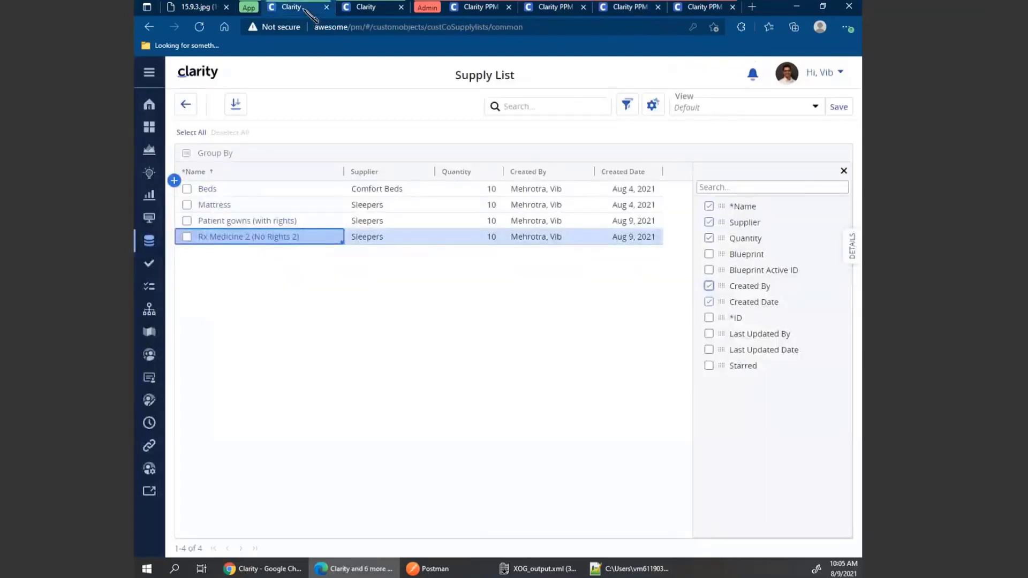
{"action": "left_click", "coordinate": [153, 152]}
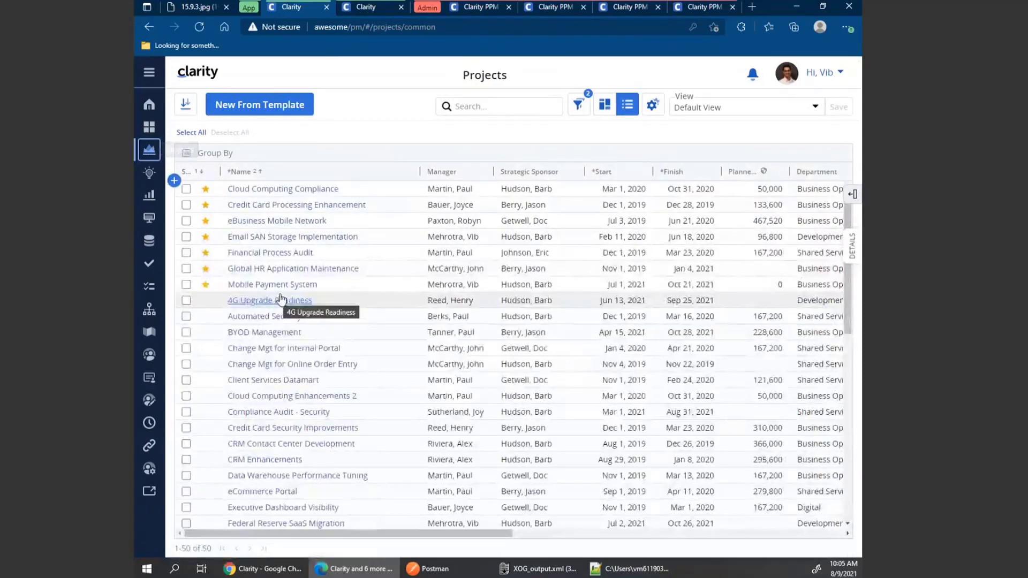
{"action": "left_click", "coordinate": [283, 240]}
{"action": "left_click", "coordinate": [283, 241]}
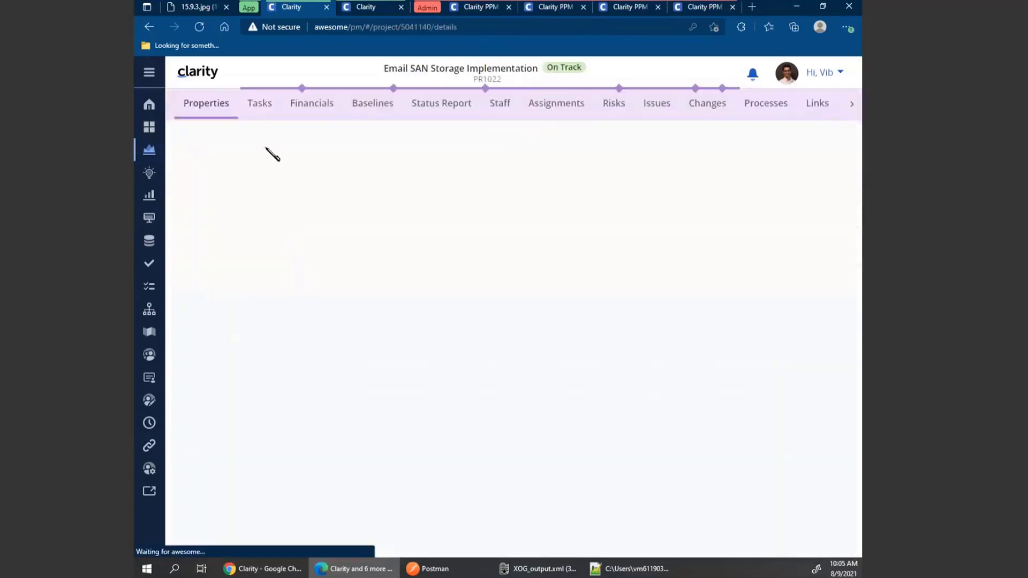
{"action": "left_click", "coordinate": [261, 106]}
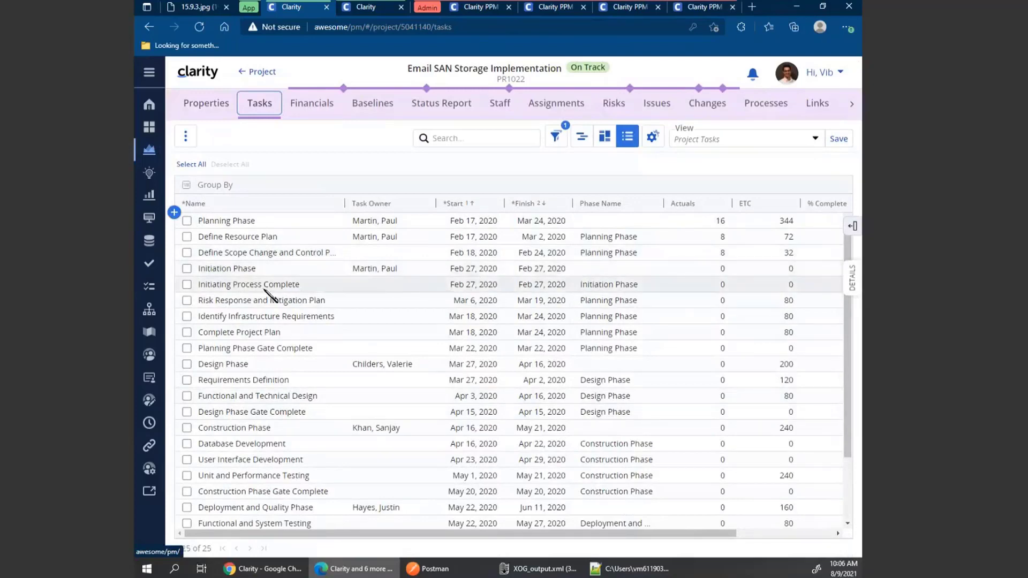
Shift the Initiating Process Complete task's start date forward by 2 days using the relative entry +2.
{"action": "left_click", "coordinate": [484, 286]}
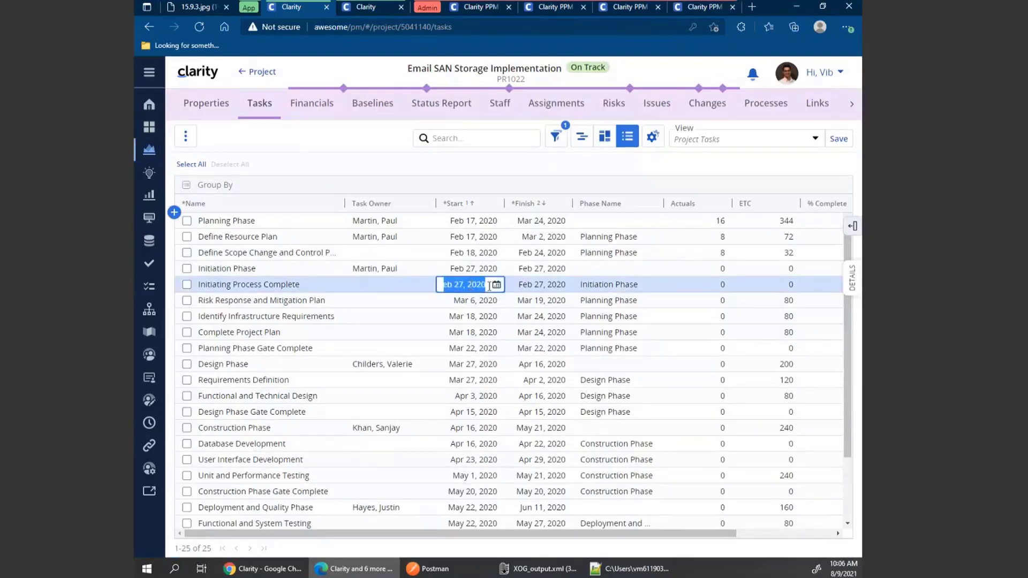
{"action": "left_click", "coordinate": [497, 285]}
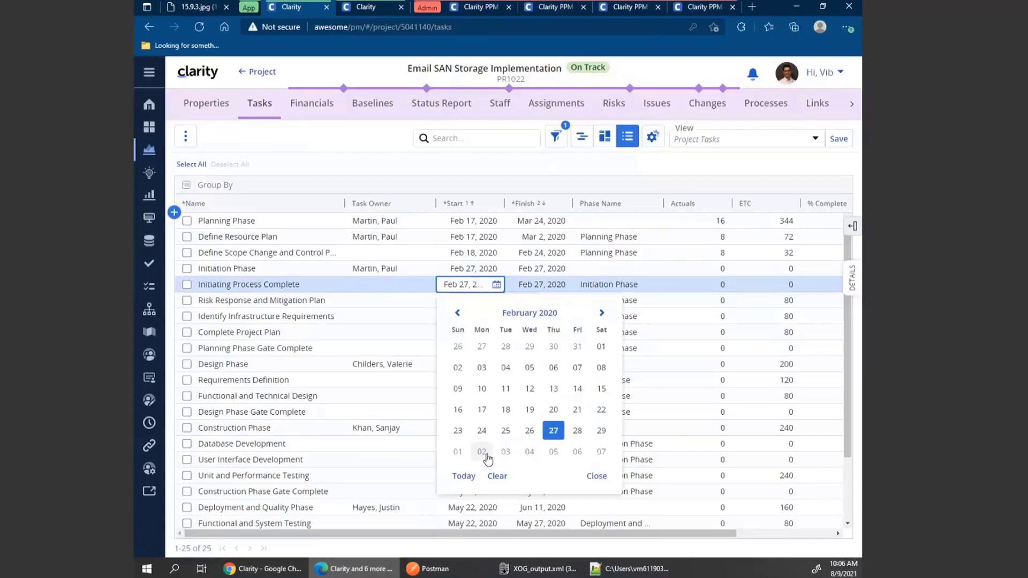
{"action": "left_click", "coordinate": [526, 271]}
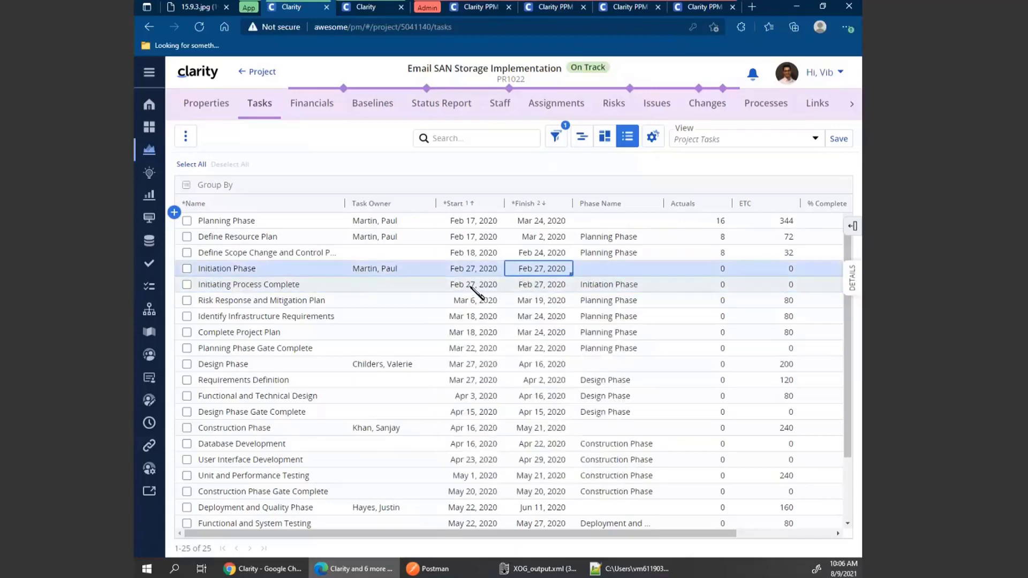
{"action": "double_click", "coordinate": [470, 285]}
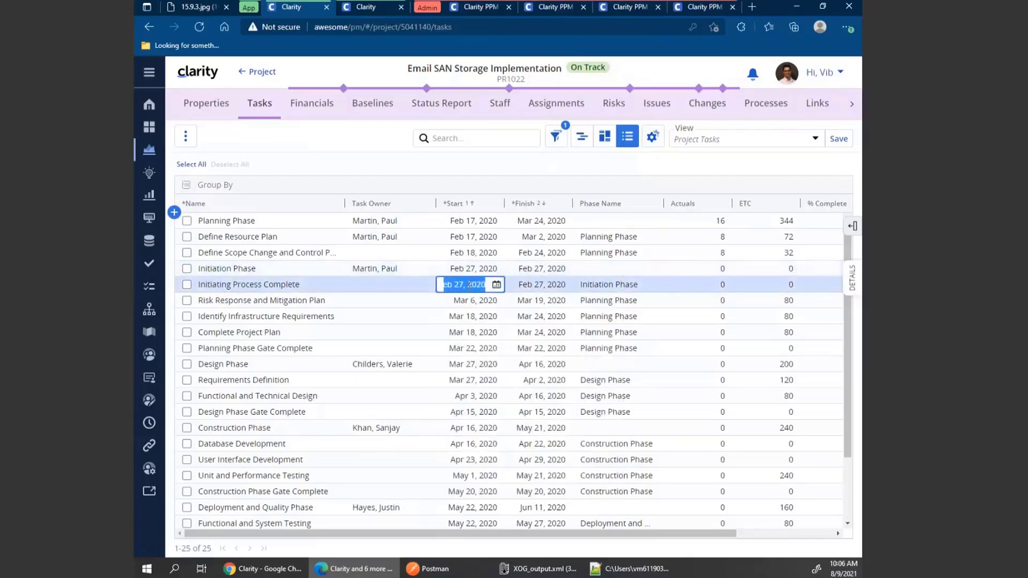
{"action": "key", "text": "BackSpace"}
{"action": "type", "text": "+"}
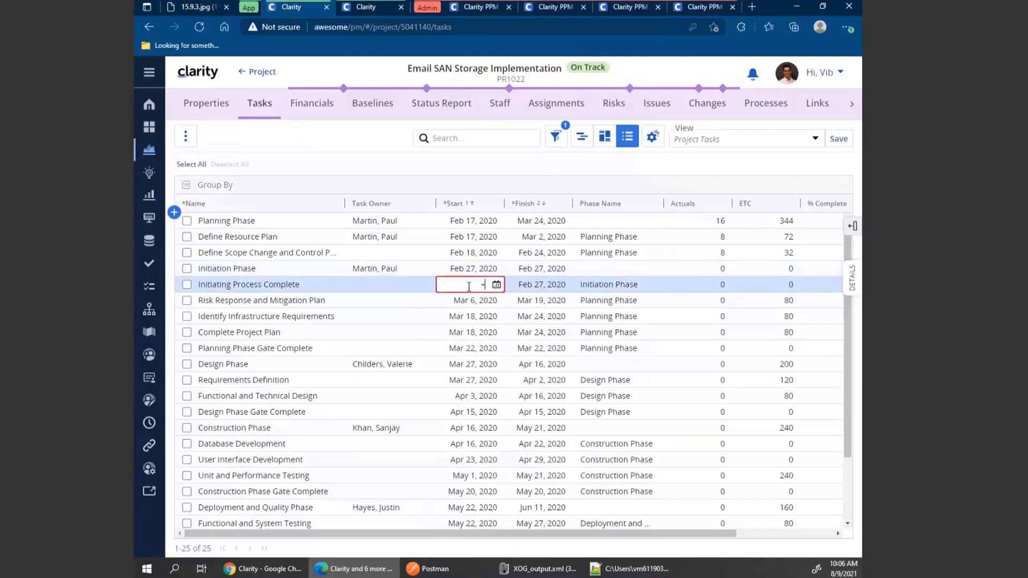
{"action": "type", "text": "2"}
{"action": "key", "text": "Return"}
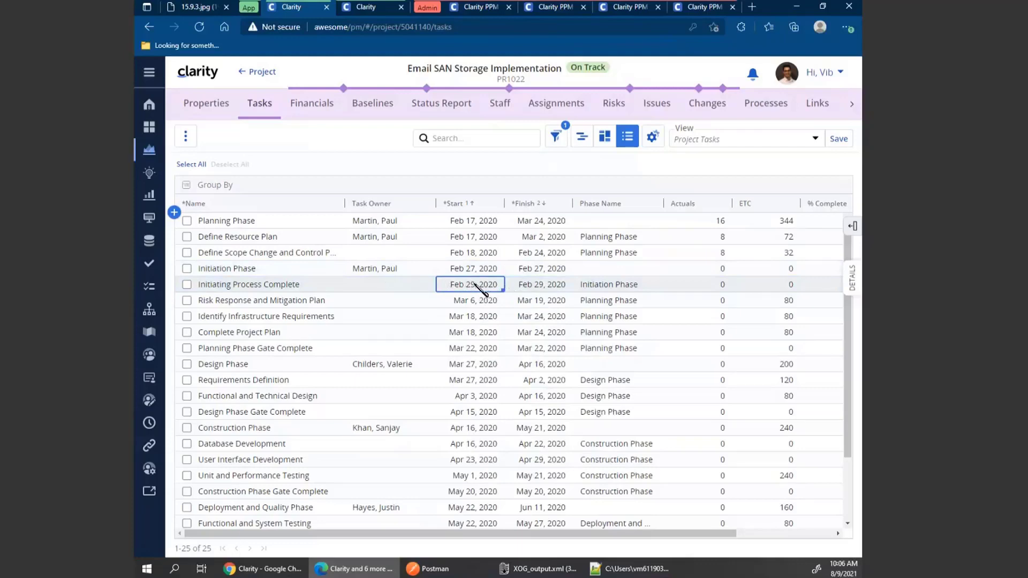
In the task's details panel, shift its start date forward by 5 days using +5, then close the panel.
{"action": "left_click", "coordinate": [852, 280]}
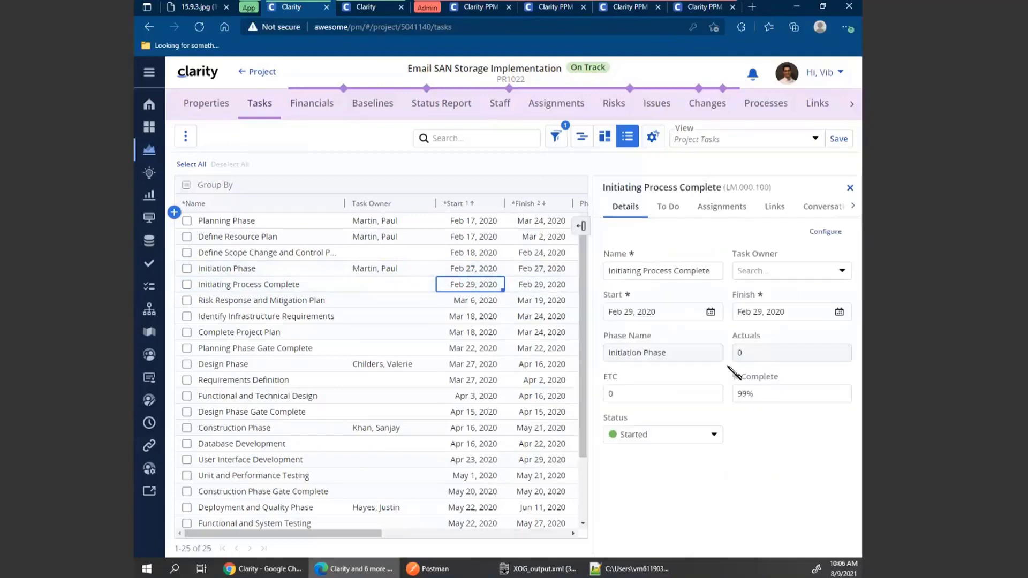
{"action": "left_click_drag", "start_coordinate": [660, 312], "coordinate": [608, 318]}
{"action": "key", "text": "BackSpace"}
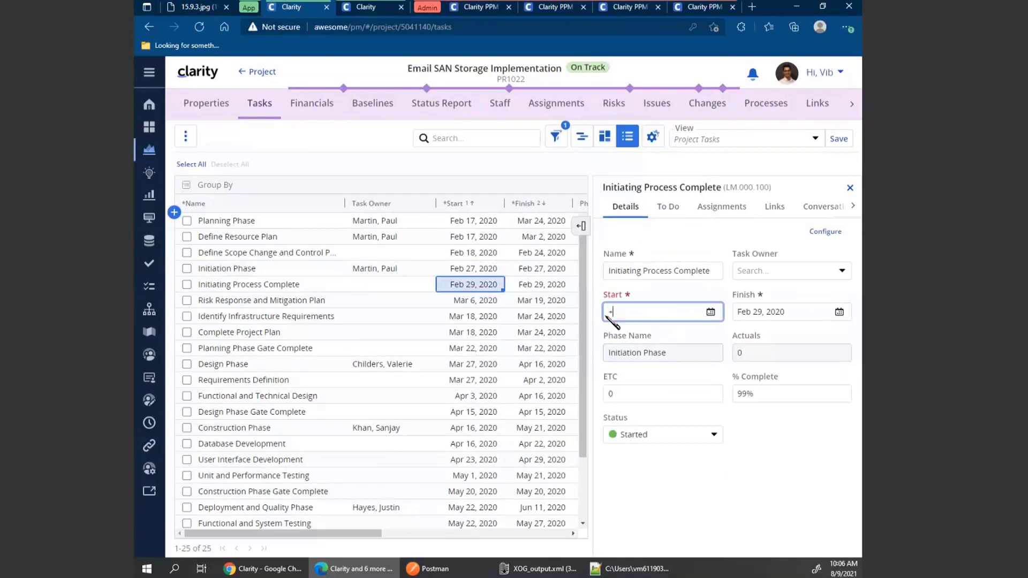
{"action": "type", "text": "+5"}
{"action": "key", "text": "Tab"}
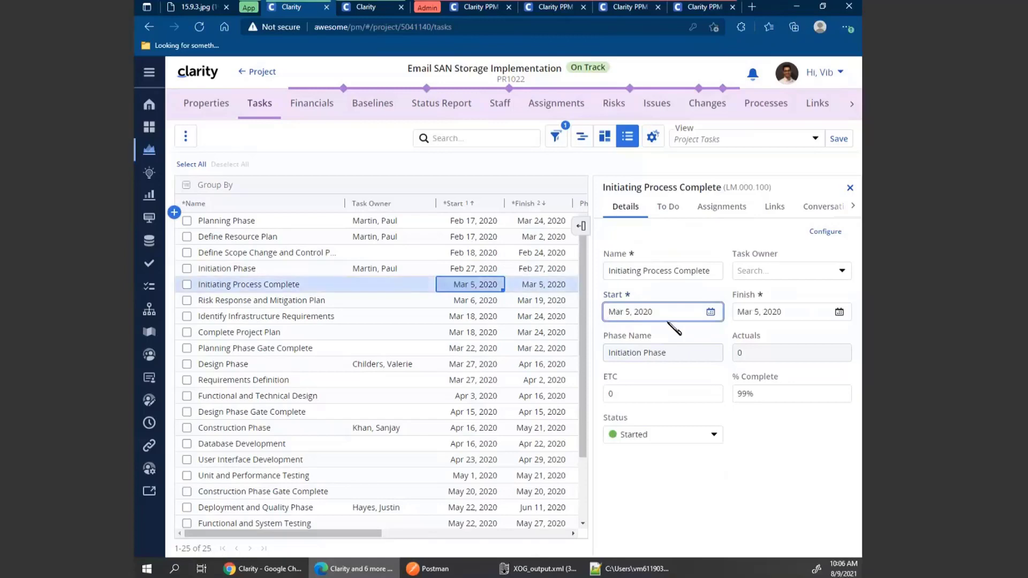
{"action": "left_click", "coordinate": [688, 332]}
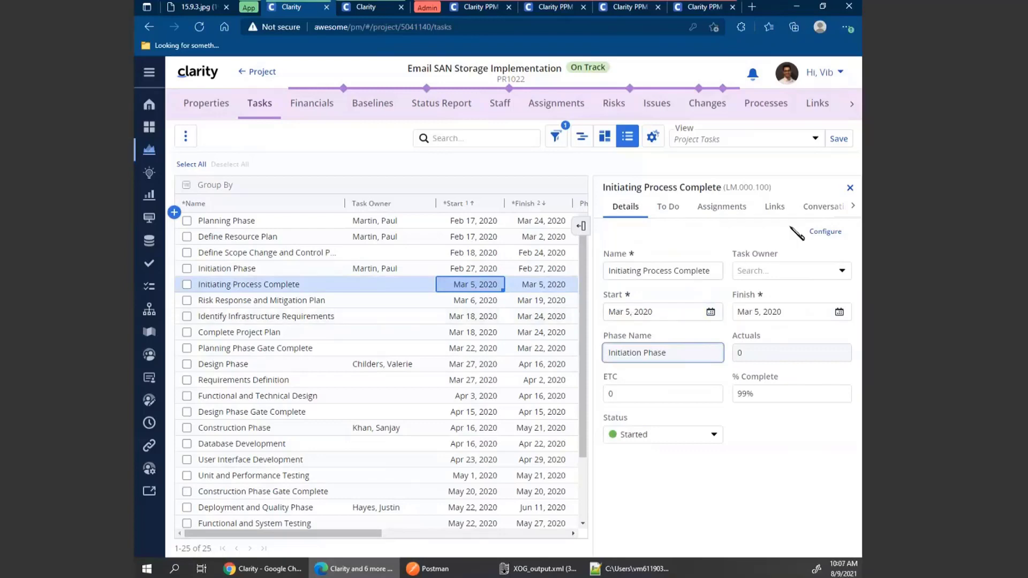
{"action": "left_click", "coordinate": [850, 188]}
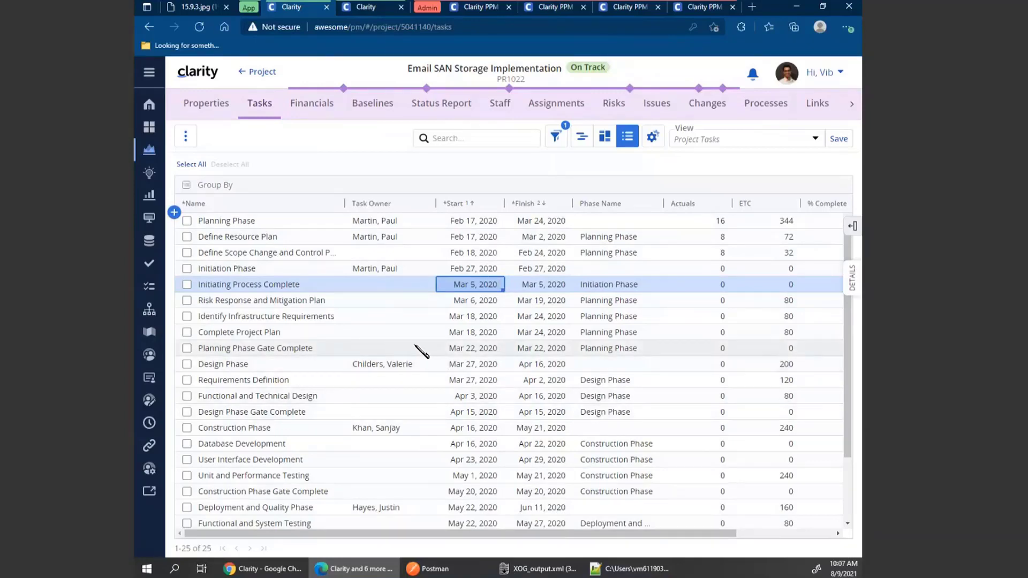
Select all tasks and bulk edit their start dates forward by +400 days, then save.
{"action": "left_click", "coordinate": [191, 165]}
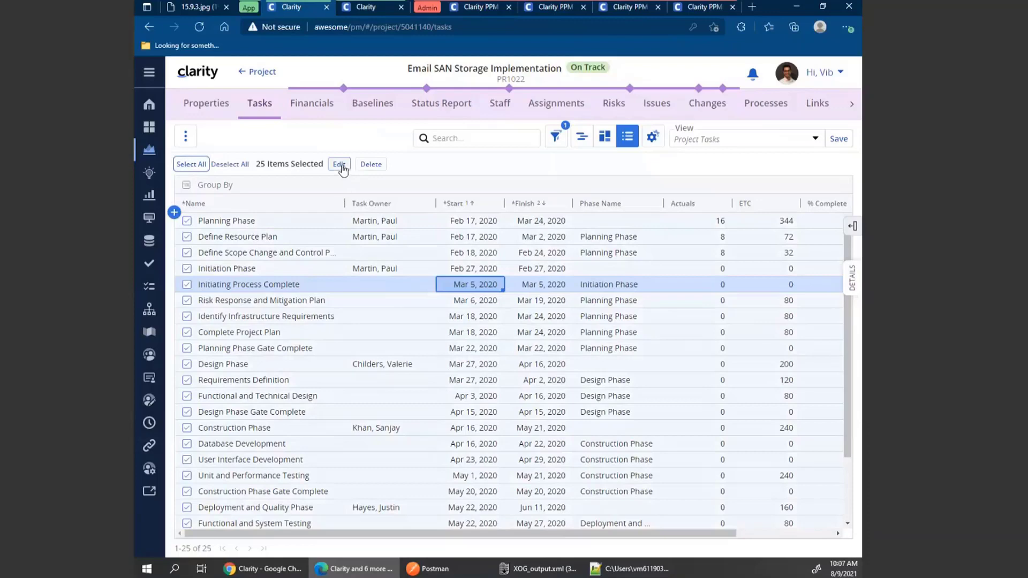
{"action": "left_click", "coordinate": [341, 166]}
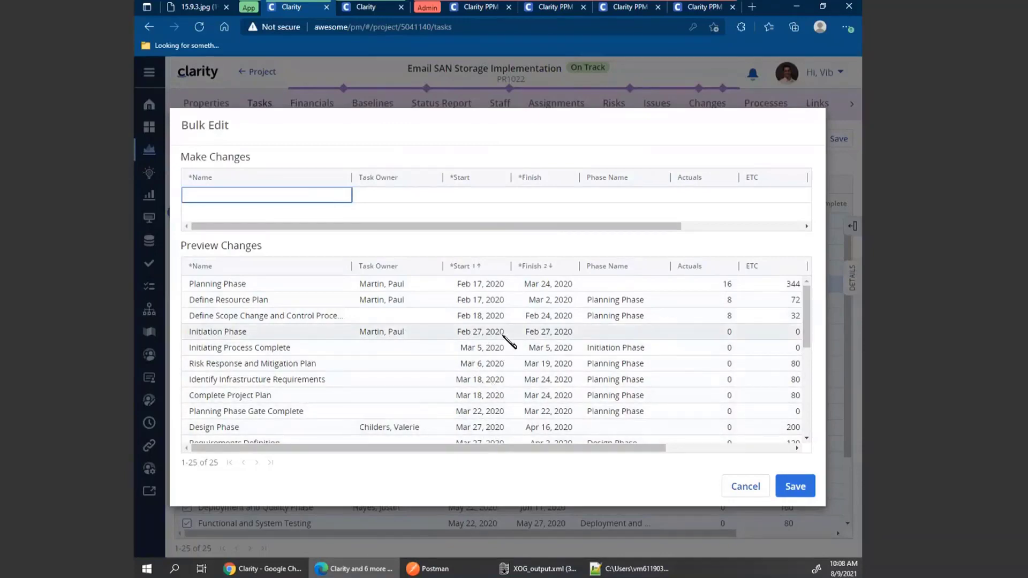
{"action": "left_click", "coordinate": [468, 195]}
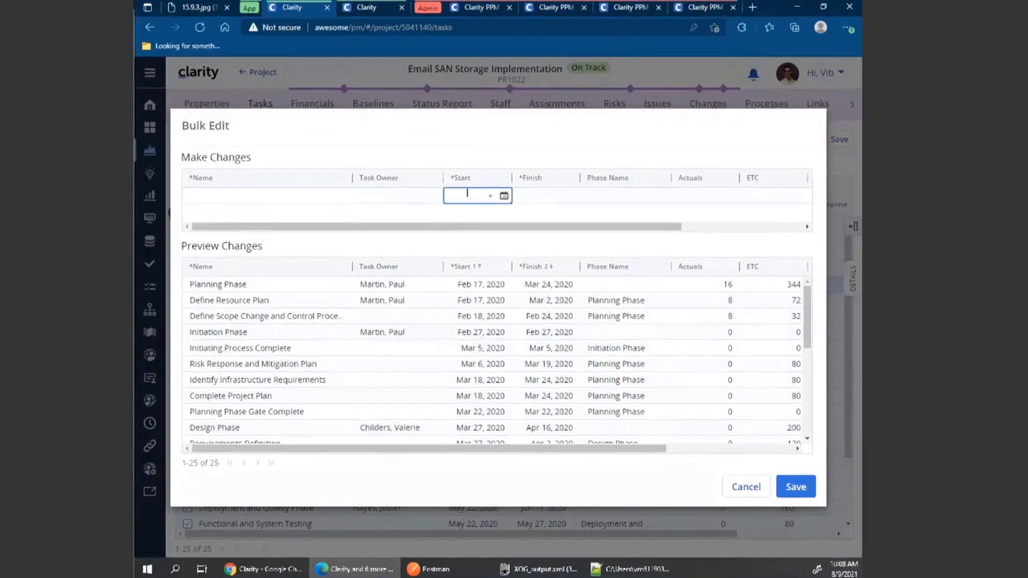
{"action": "type", "text": "400"}
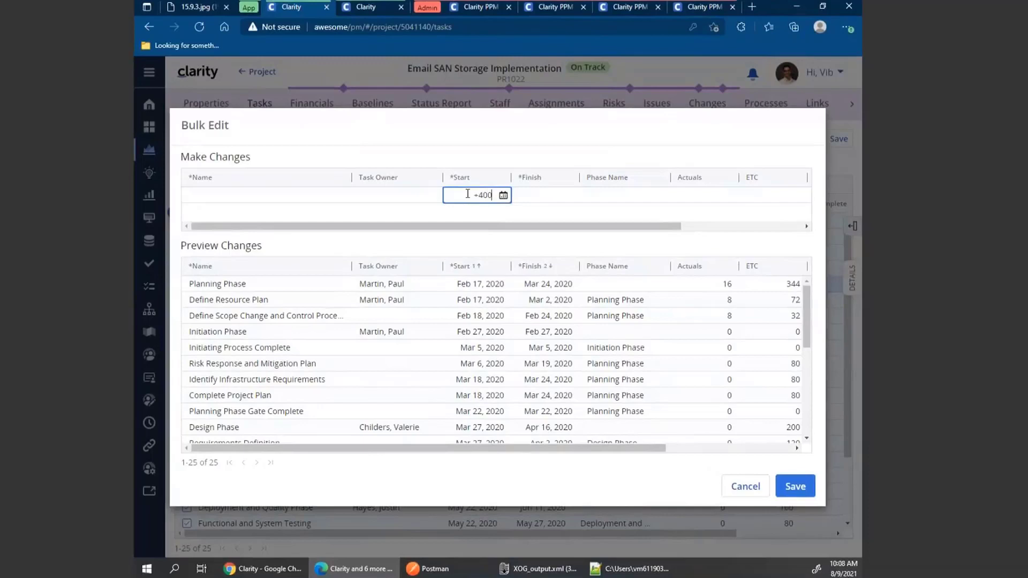
{"action": "key", "text": "Return"}
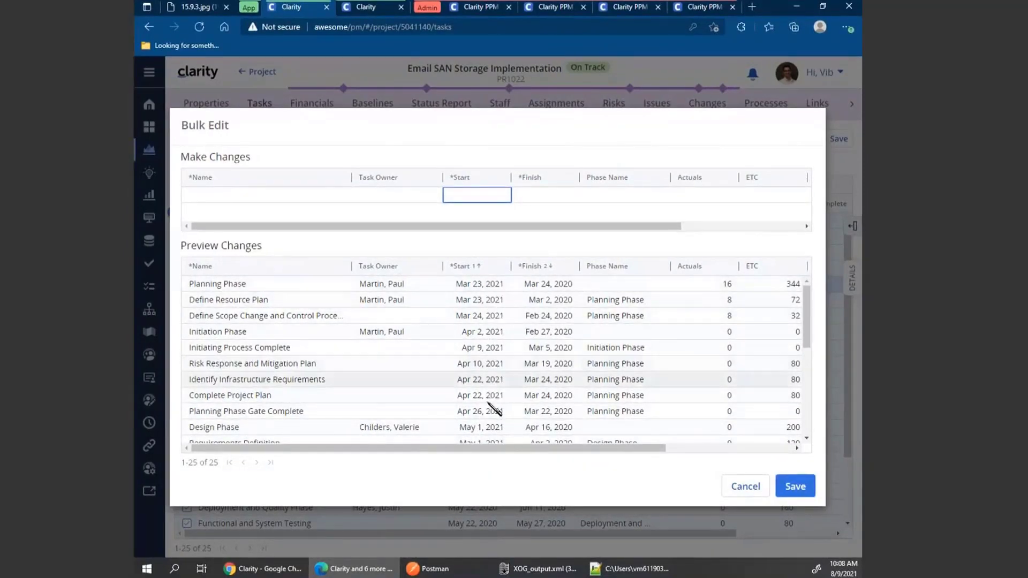
{"action": "left_click", "coordinate": [800, 494]}
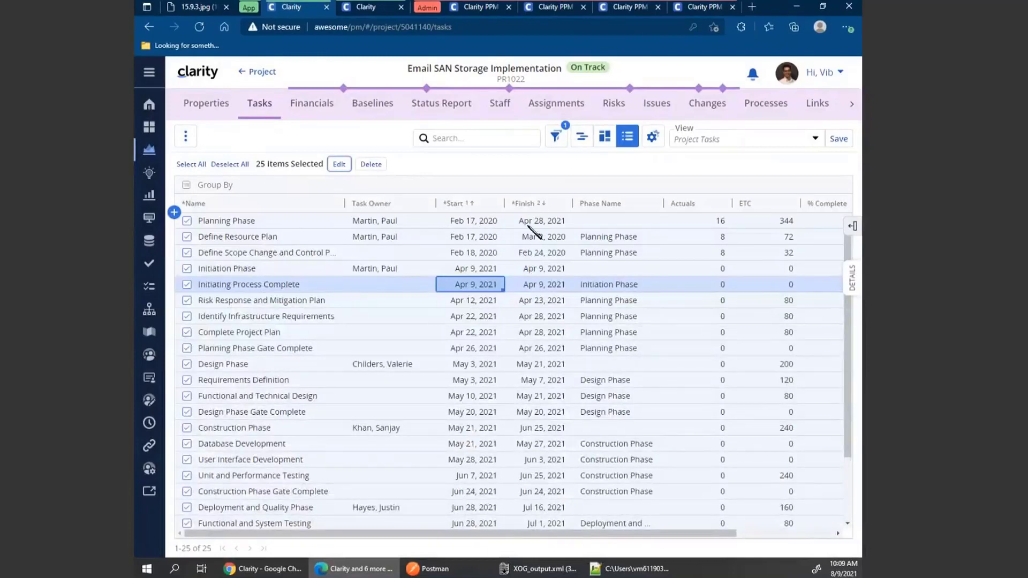
Extend the project's finish date by 10 days using +10 in the project properties.
{"action": "left_click_drag", "start_coordinate": [718, 224], "coordinate": [701, 249]}
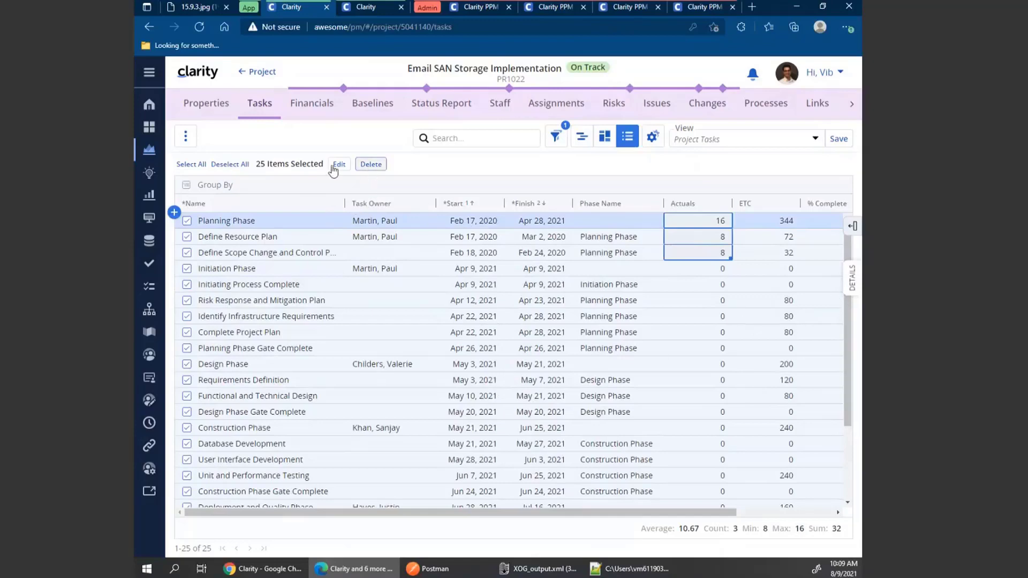
{"action": "left_click", "coordinate": [206, 108]}
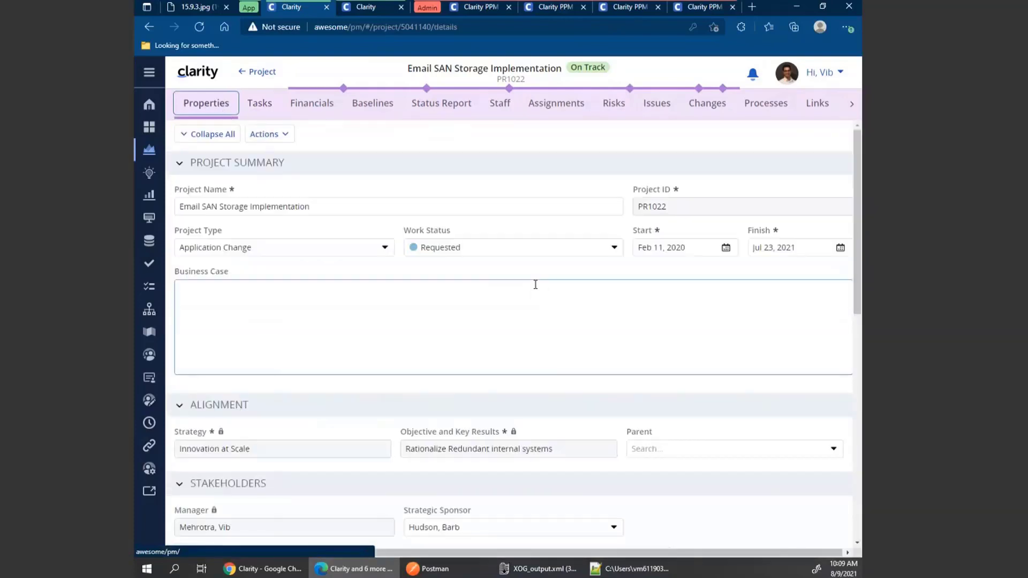
{"action": "left_click_drag", "start_coordinate": [798, 247], "coordinate": [747, 250]}
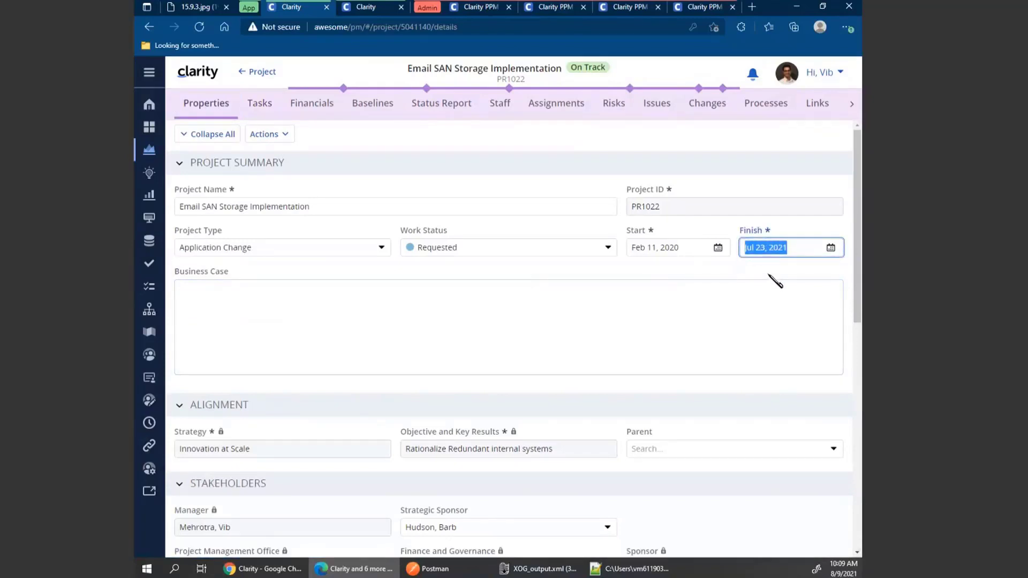
{"action": "type", "text": "+10"}
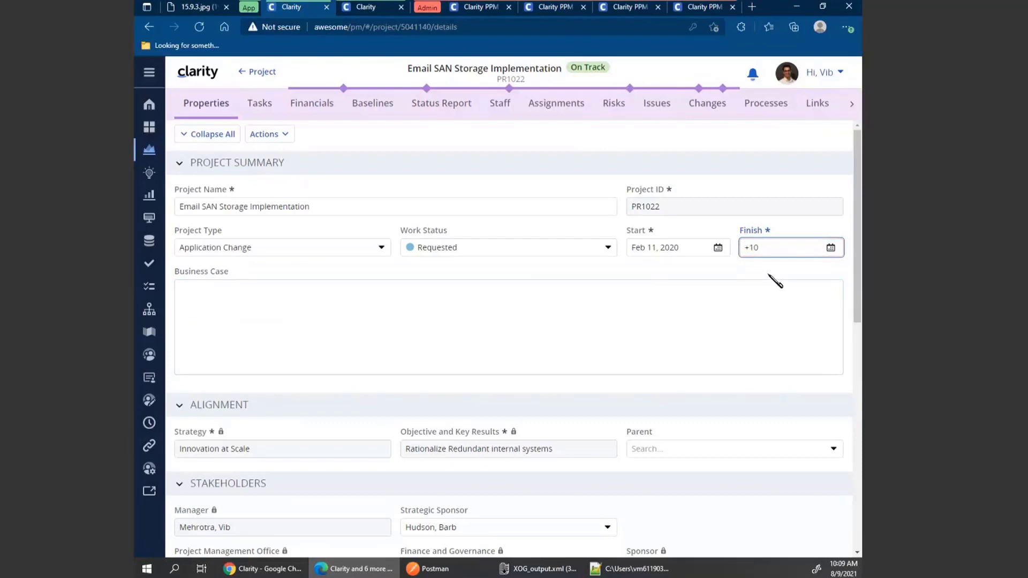
{"action": "left_click", "coordinate": [775, 281]}
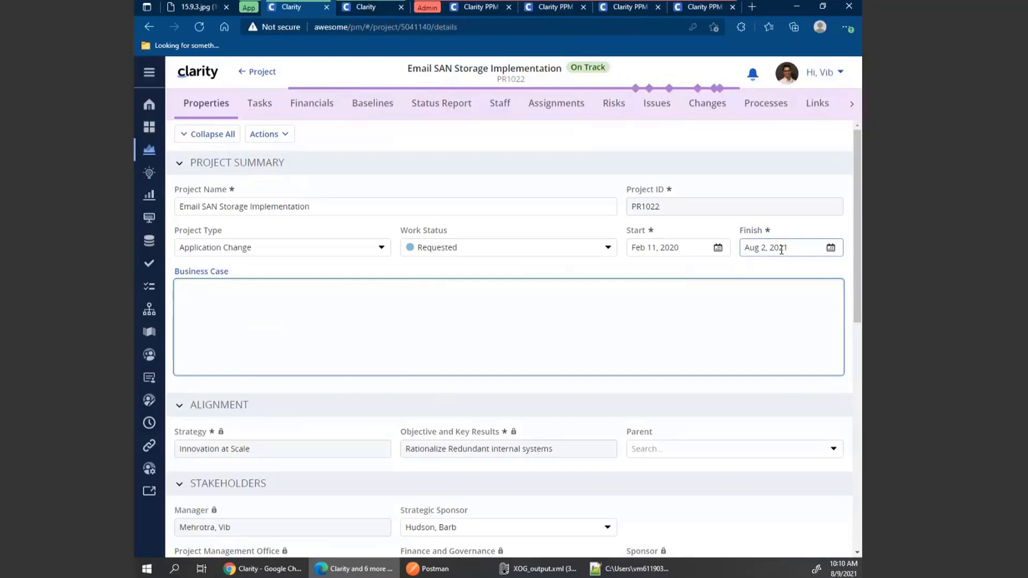
Fill the Initiation Phase task owner down to the tasks through Planning Phase Gate Complete.
{"action": "left_click", "coordinate": [260, 106]}
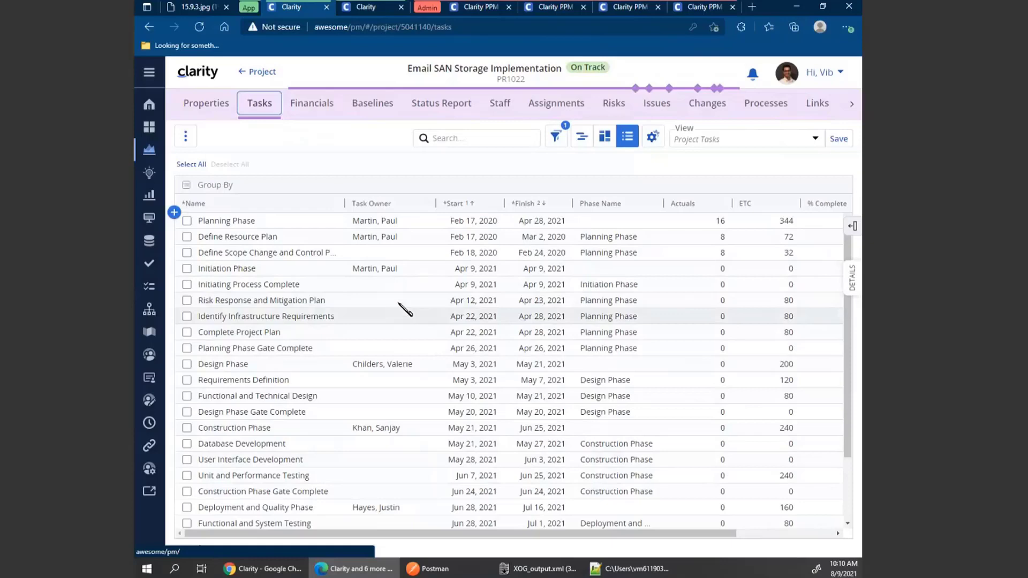
{"action": "left_click", "coordinate": [389, 270]}
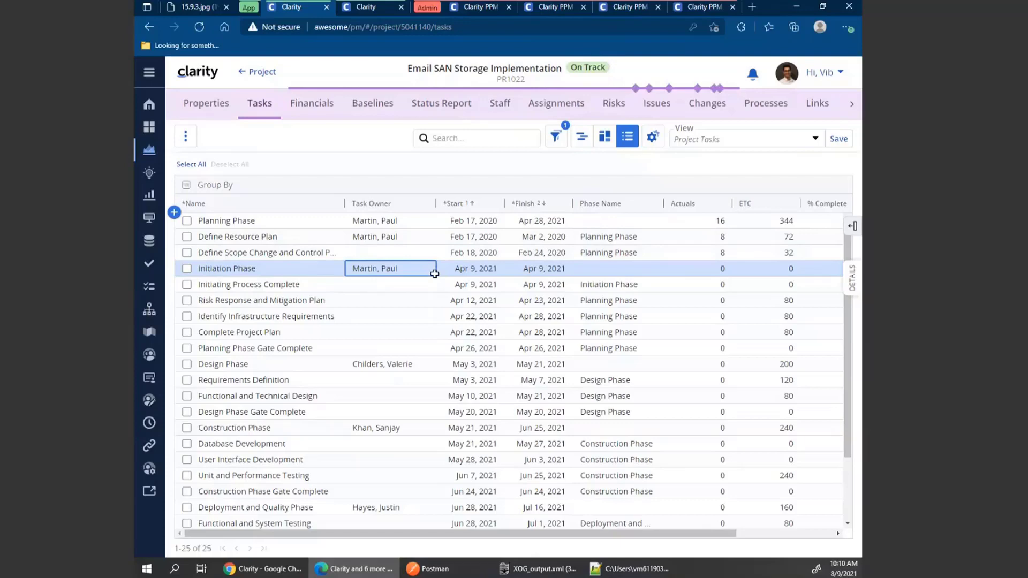
{"action": "left_click_drag", "start_coordinate": [435, 273], "coordinate": [431, 348]}
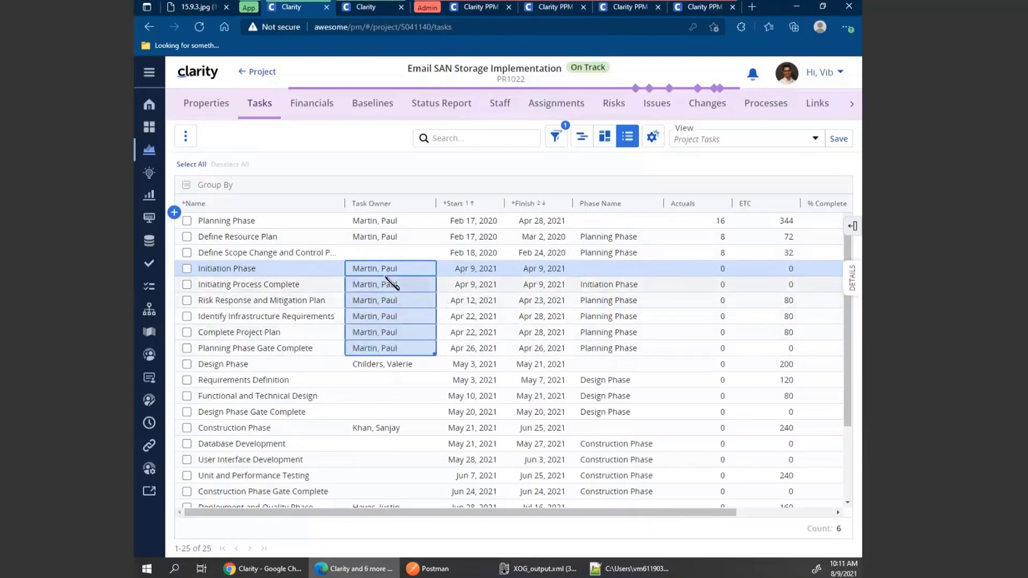
Fill the Design Phase task owner down through Design Phase Gate Complete and return to the projects list.
{"action": "left_click", "coordinate": [395, 364]}
{"action": "left_click_drag", "start_coordinate": [434, 368], "coordinate": [430, 423]}
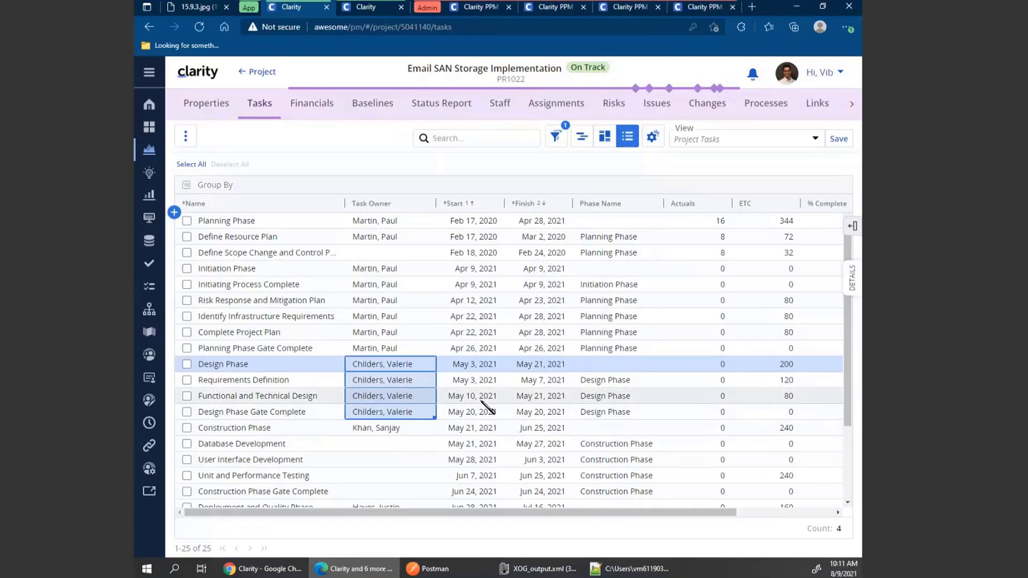
{"action": "left_click", "coordinate": [258, 76]}
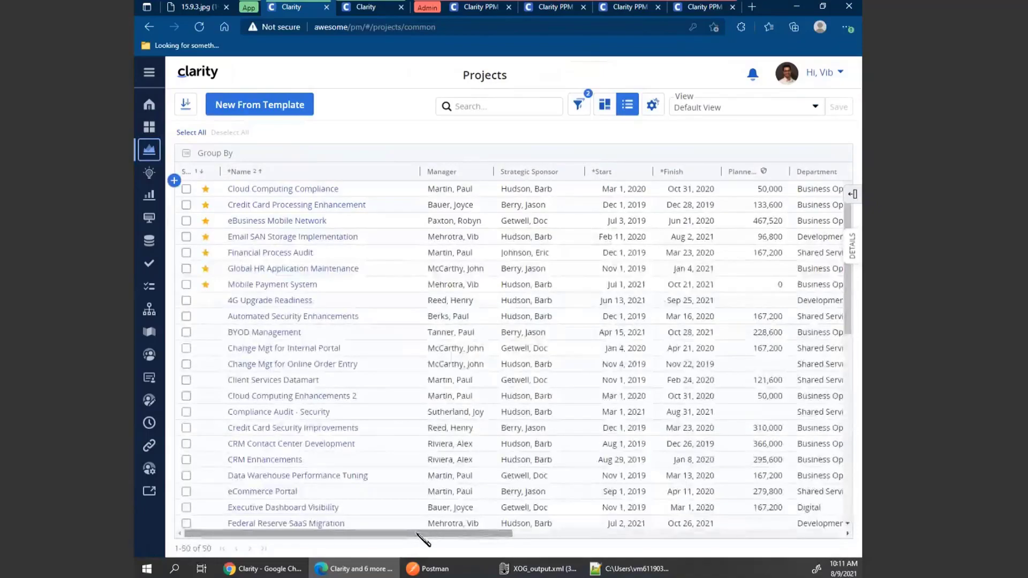
Fill the Text 1, Text 3 and Text 2 values of Credit Card Processing Enhancement down through the next five projects.
{"action": "left_click_drag", "start_coordinate": [421, 536], "coordinate": [800, 545]}
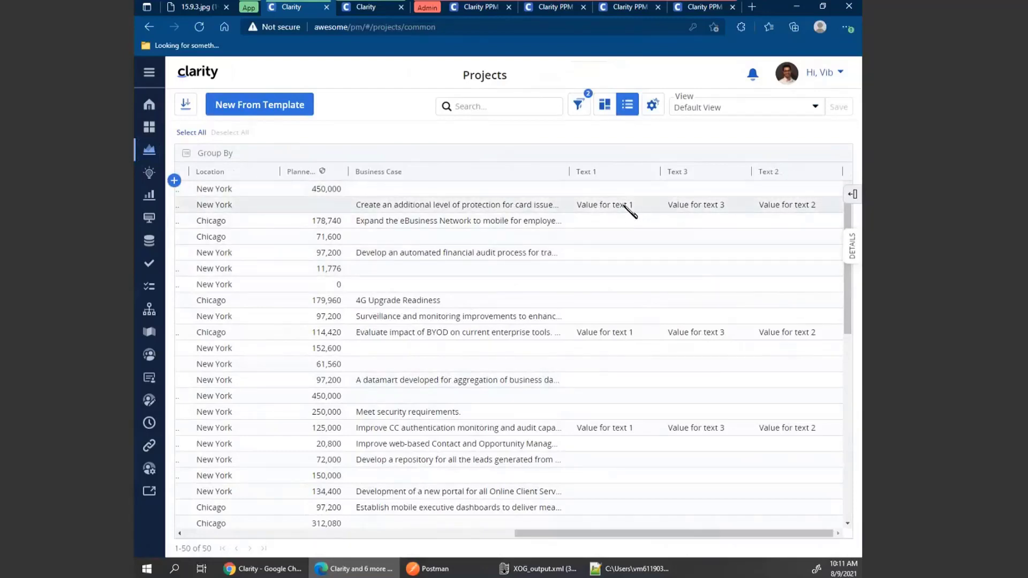
{"action": "left_click_drag", "start_coordinate": [616, 207], "coordinate": [819, 210]}
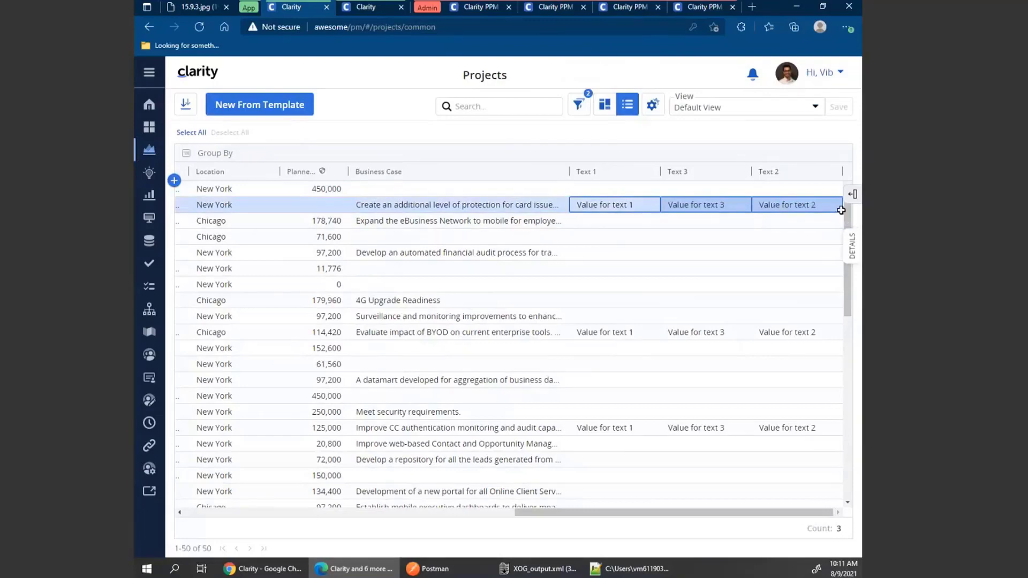
{"action": "left_click_drag", "start_coordinate": [842, 210], "coordinate": [846, 294]}
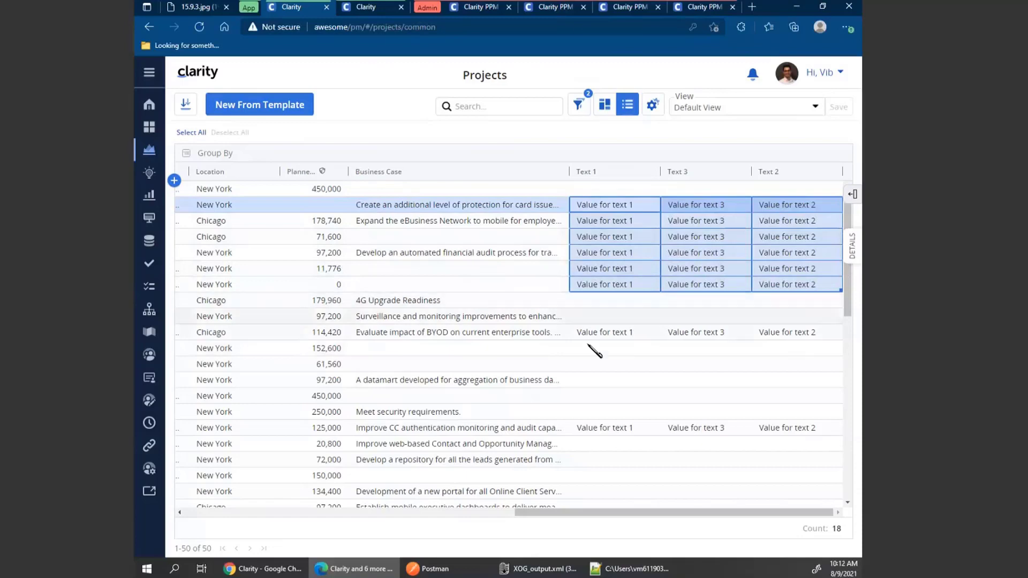
In the Mobile Plan roadmap, rank the first two items 1 and 2 and fill the rank series down through Online Order Entry.
{"action": "left_click", "coordinate": [150, 332]}
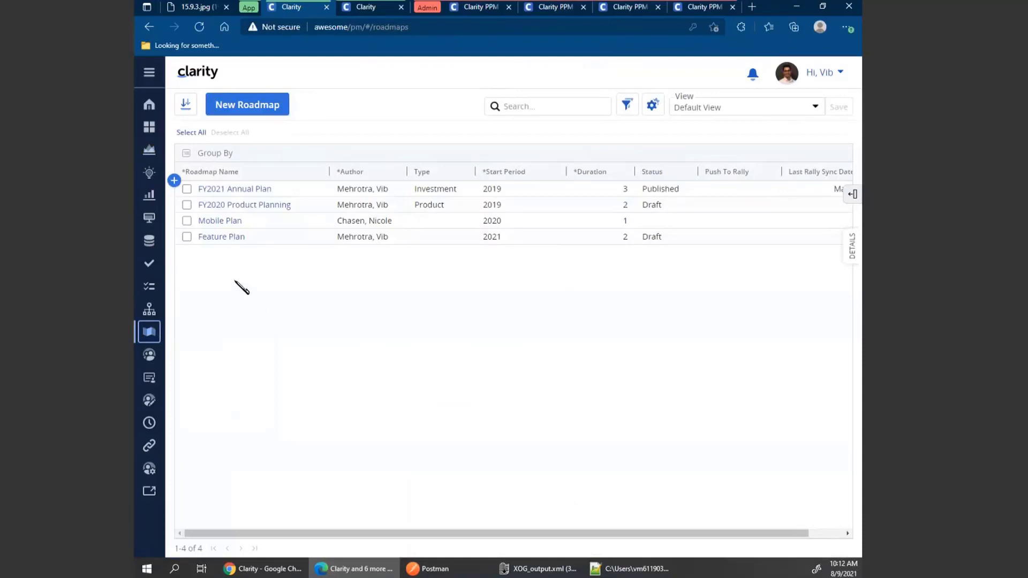
{"action": "left_click", "coordinate": [218, 221]}
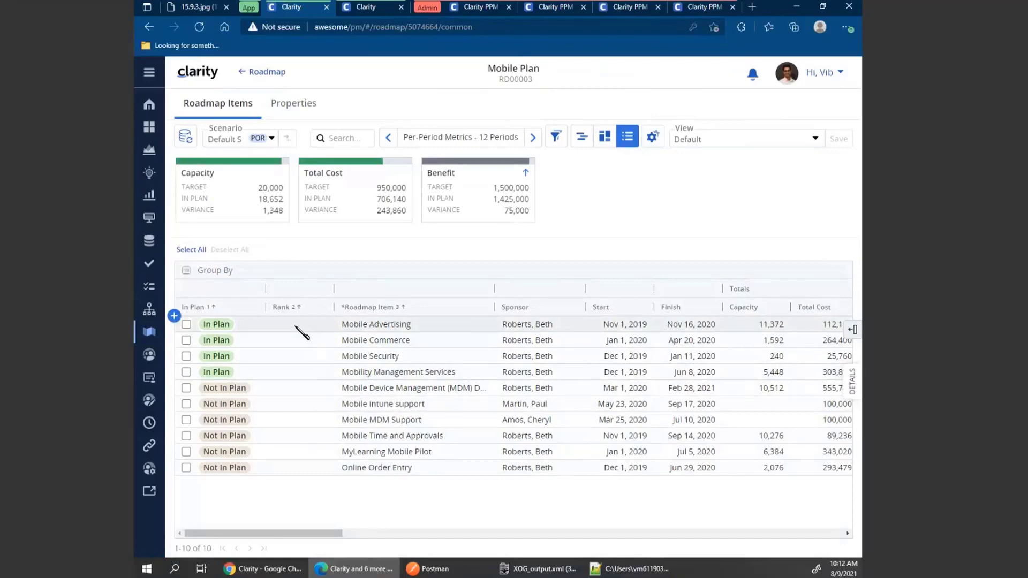
{"action": "left_click", "coordinate": [295, 325]}
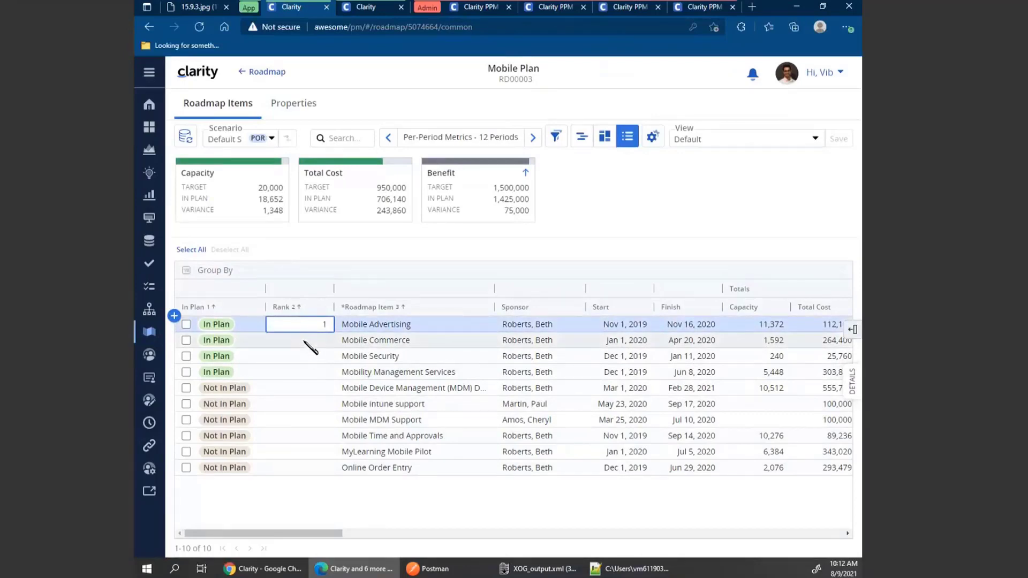
{"action": "type", "text": "1"}
{"action": "left_click", "coordinate": [308, 344]}
{"action": "type", "text": "2"}
{"action": "left_click", "coordinate": [320, 358]}
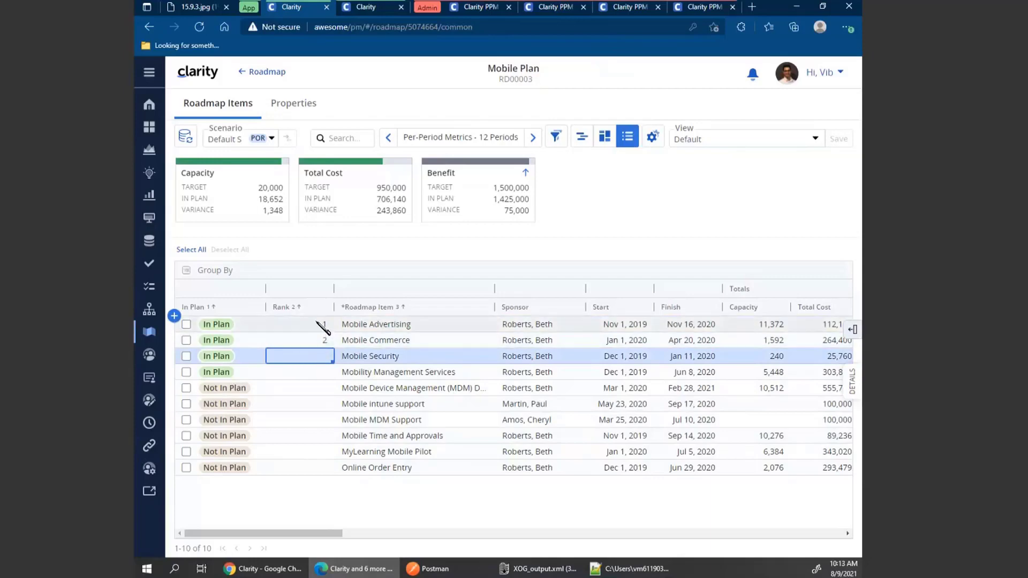
{"action": "left_click_drag", "start_coordinate": [323, 327], "coordinate": [322, 341]}
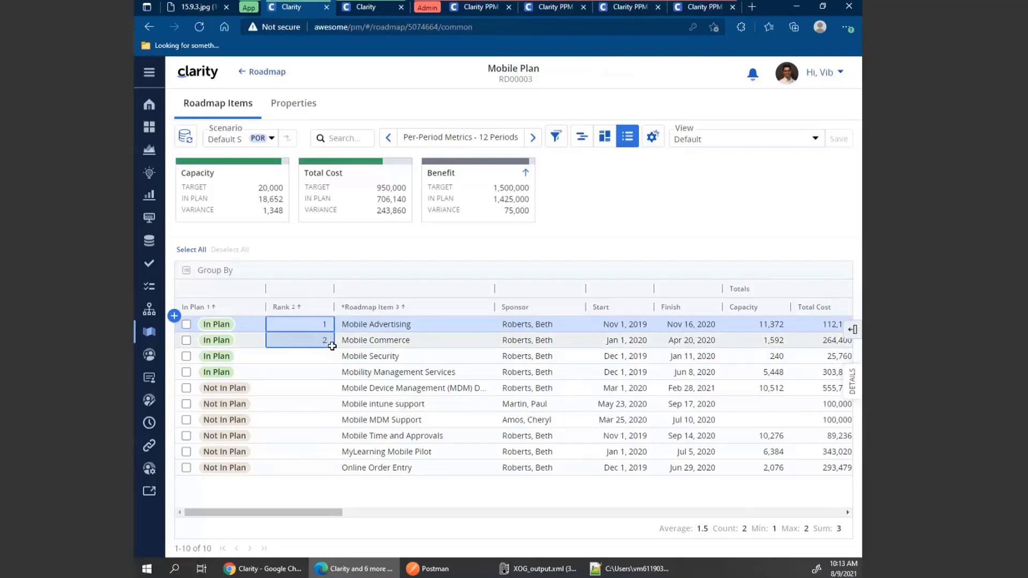
{"action": "left_click_drag", "start_coordinate": [332, 347], "coordinate": [332, 467]}
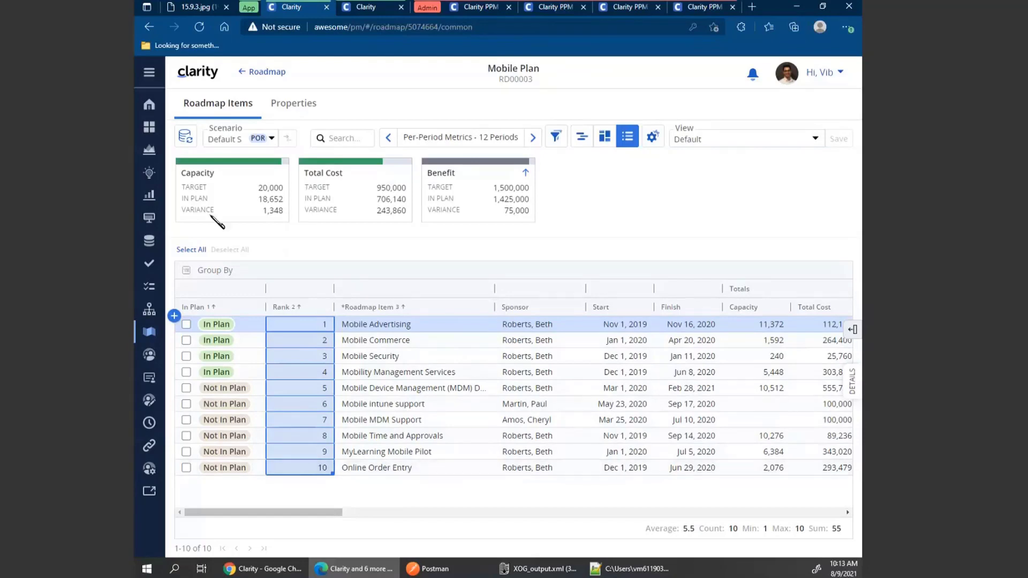
Review the project list views in Manage Views, both those created by me and those created by others.
{"action": "left_click", "coordinate": [154, 153]}
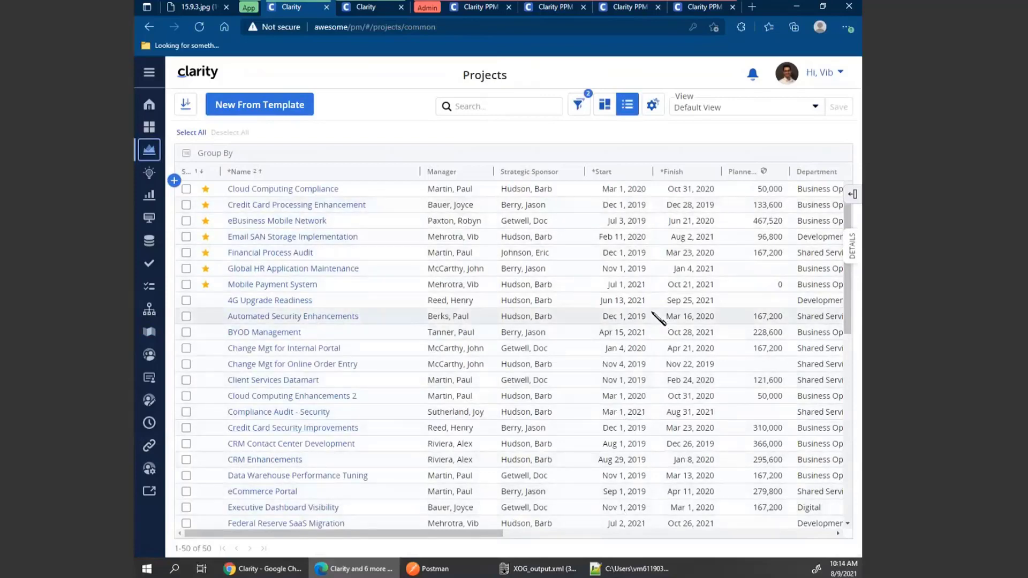
{"action": "left_click", "coordinate": [814, 108]}
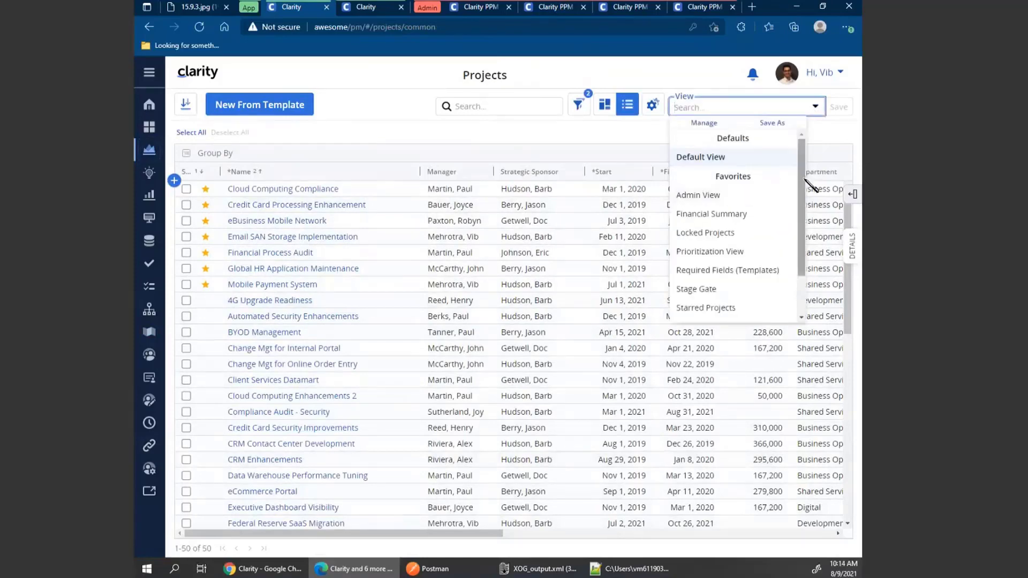
{"action": "scroll", "coordinate": [805, 180], "scroll_direction": "down", "scroll_amount": 2}
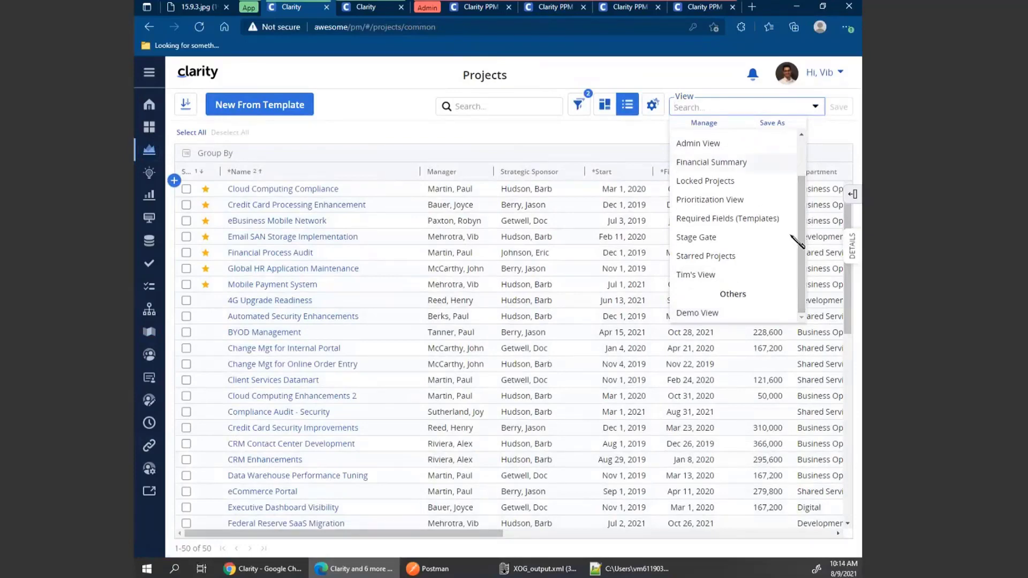
{"action": "left_click_drag", "start_coordinate": [803, 220], "coordinate": [805, 181]}
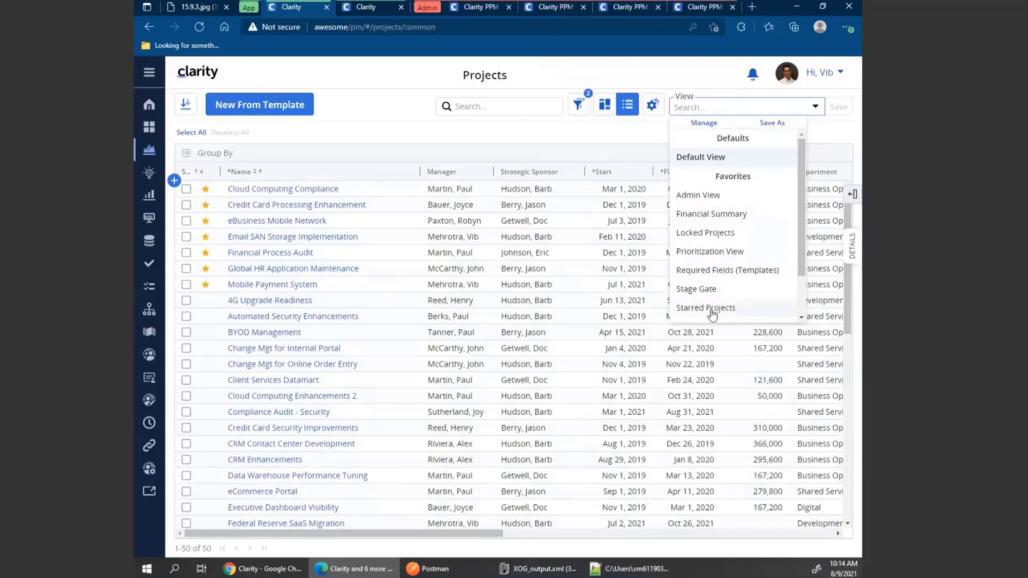
{"action": "left_click", "coordinate": [704, 128]}
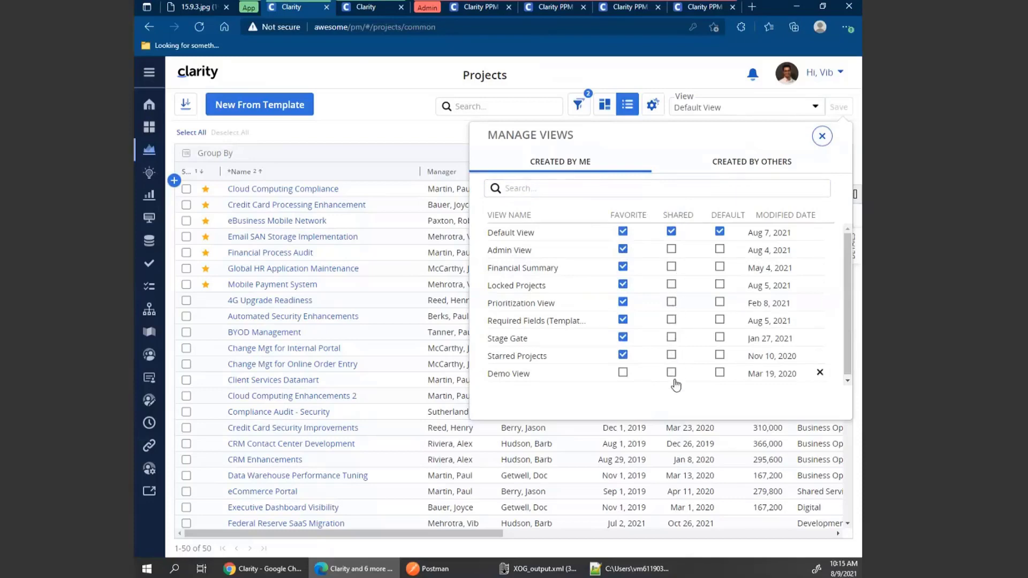
{"action": "left_click", "coordinate": [720, 250]}
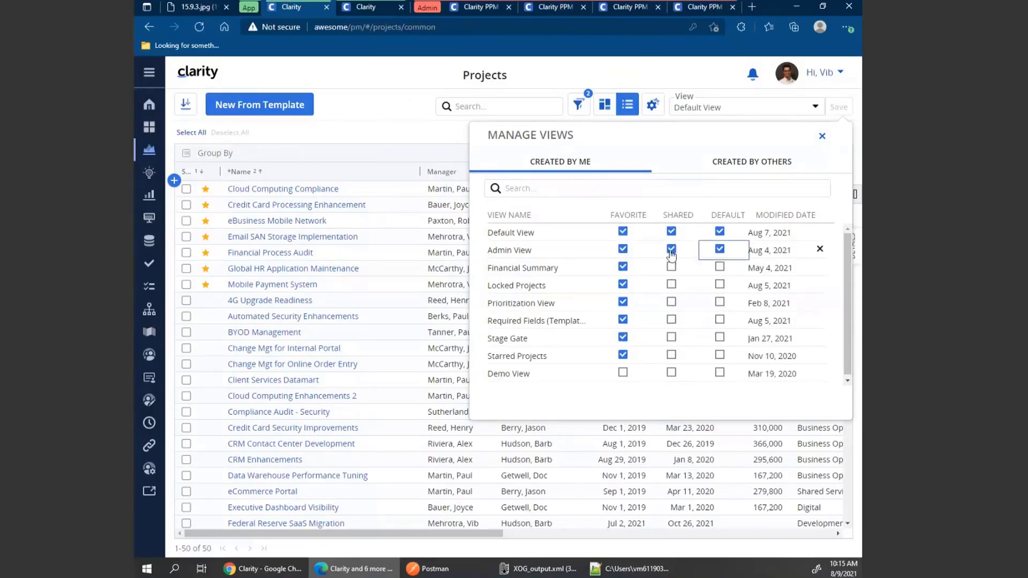
{"action": "left_click", "coordinate": [720, 250]}
{"action": "left_click", "coordinate": [672, 250]}
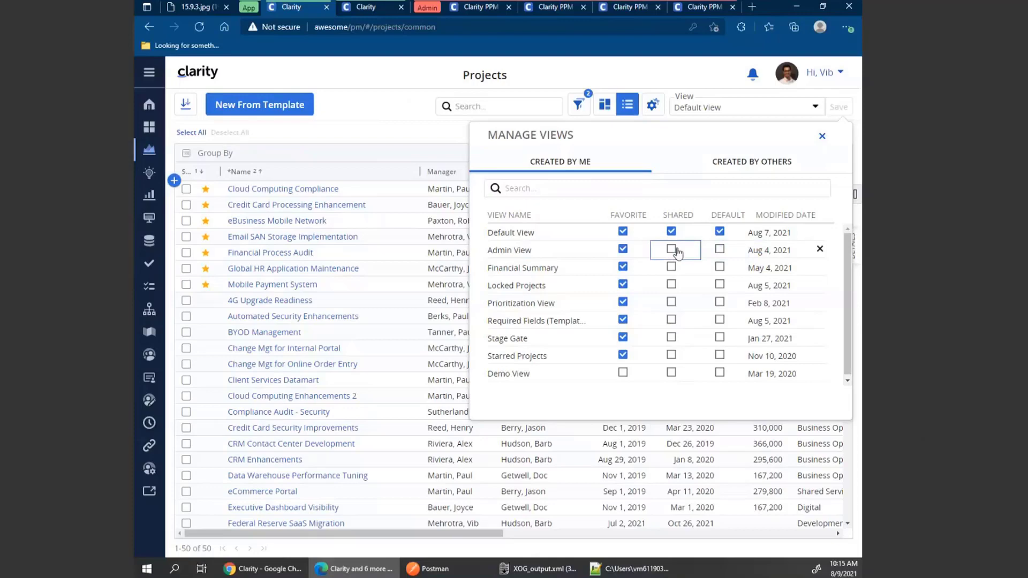
{"action": "left_click", "coordinate": [732, 162]}
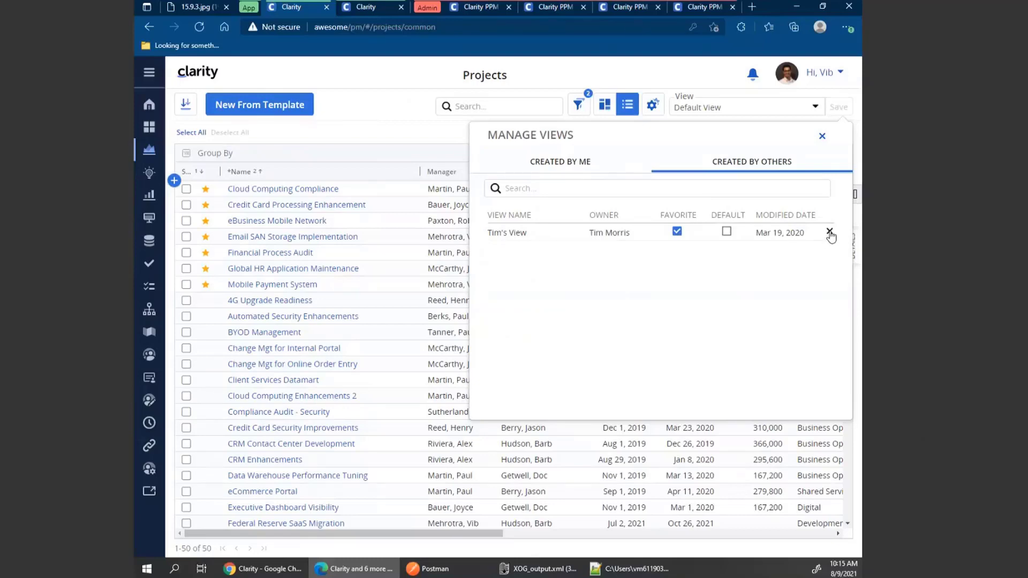
{"action": "left_click", "coordinate": [570, 163]}
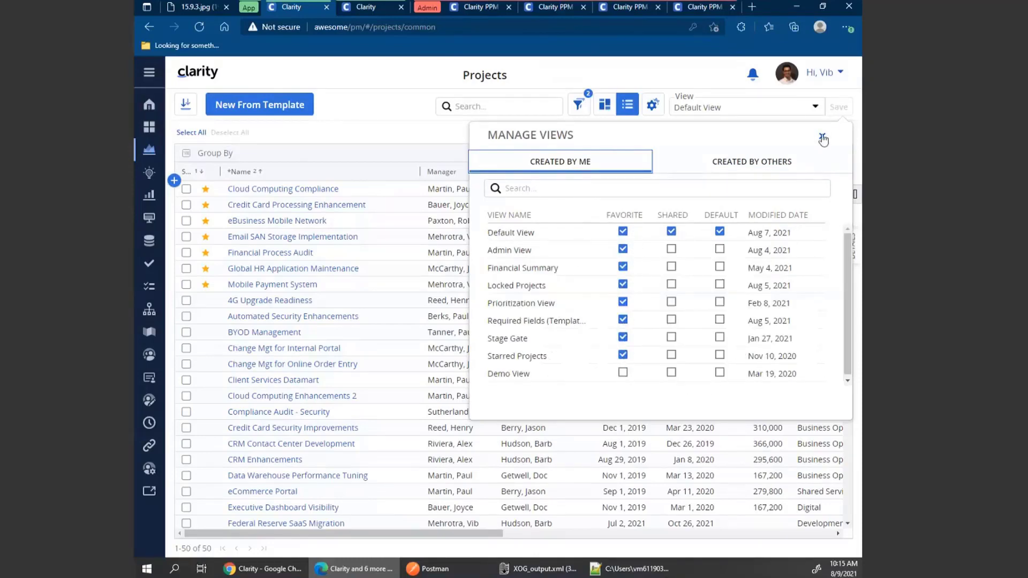
{"action": "left_click", "coordinate": [822, 136]}
{"action": "left_click", "coordinate": [812, 109]}
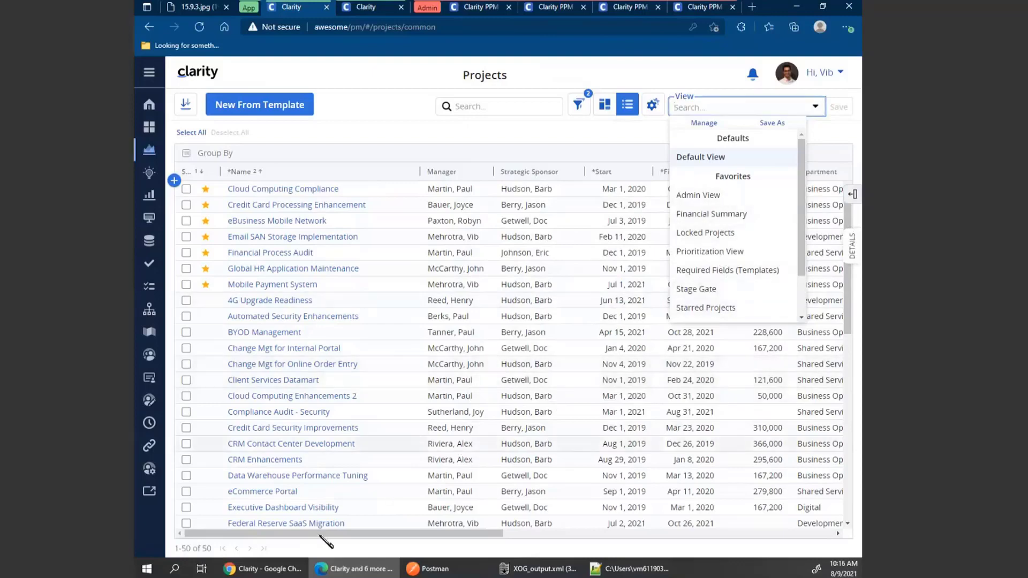
Switch to the other browser window and log in as the second user with the saved username and password.
{"action": "left_click", "coordinate": [262, 569]}
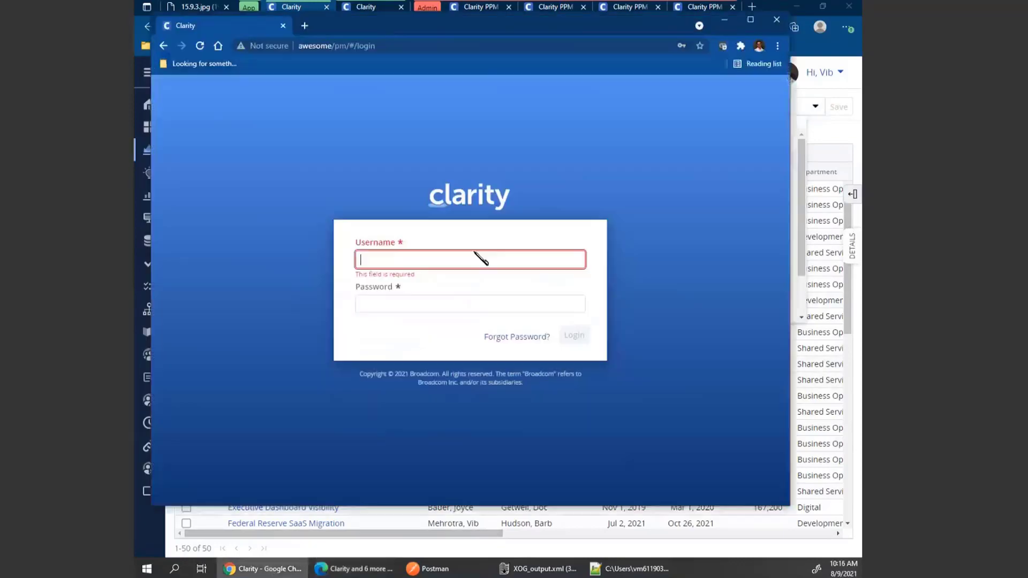
{"action": "left_click", "coordinate": [750, 20]}
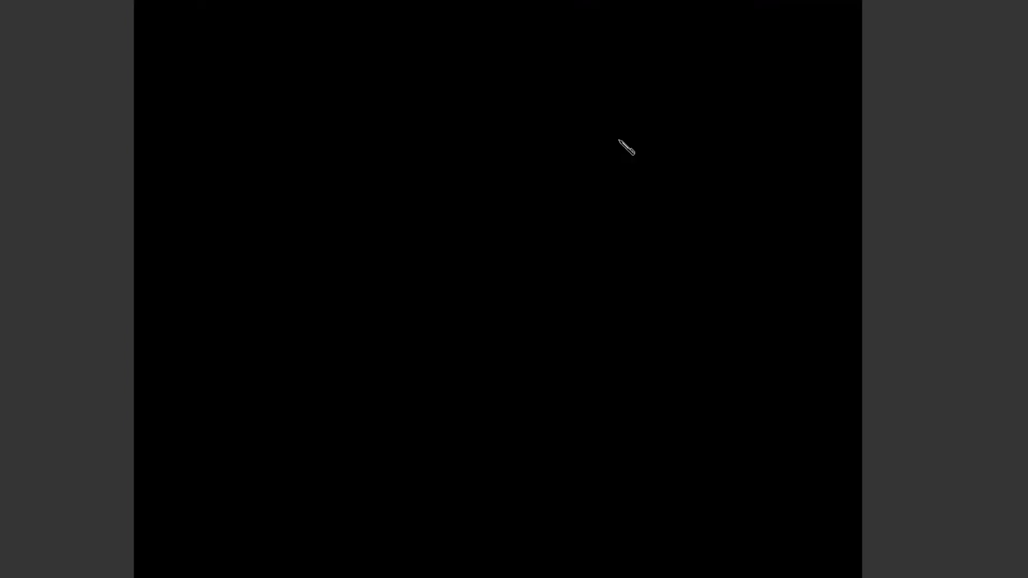
{"action": "left_click", "coordinate": [439, 279]}
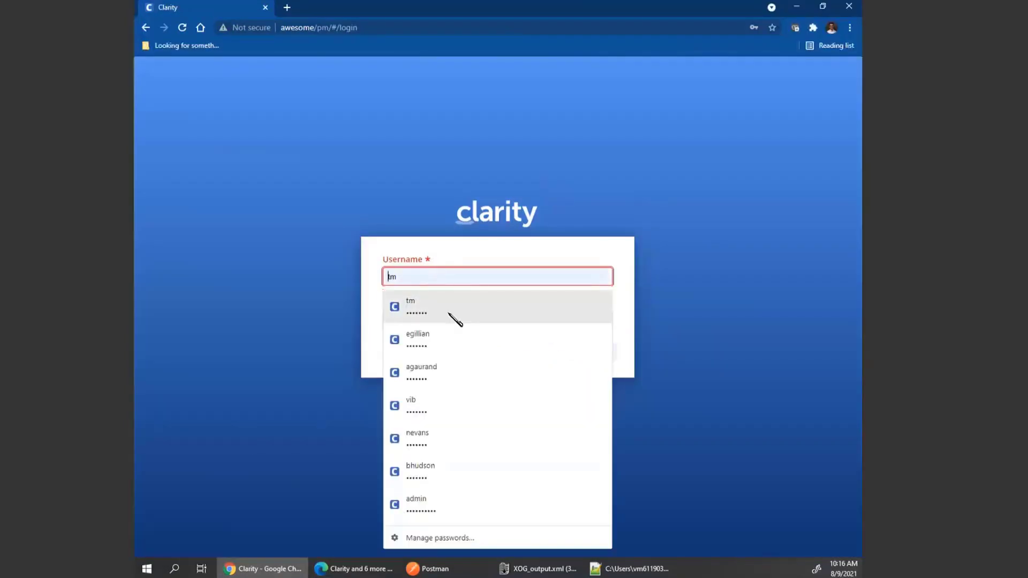
{"action": "left_click", "coordinate": [450, 314]}
{"action": "left_click", "coordinate": [600, 354]}
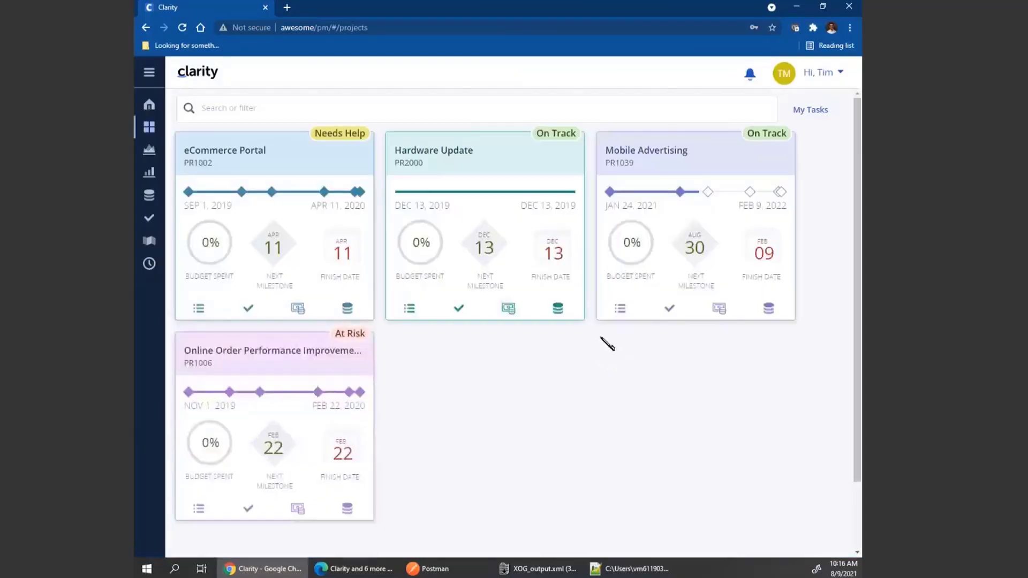
Open the second user's projects list and review the views in Manage Views.
{"action": "left_click", "coordinate": [151, 153]}
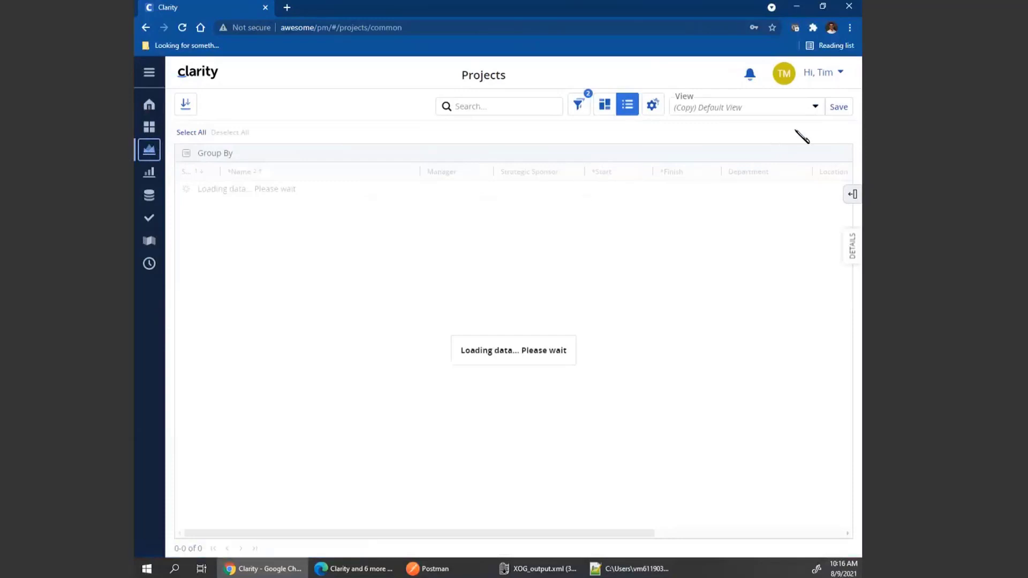
{"action": "left_click", "coordinate": [816, 109]}
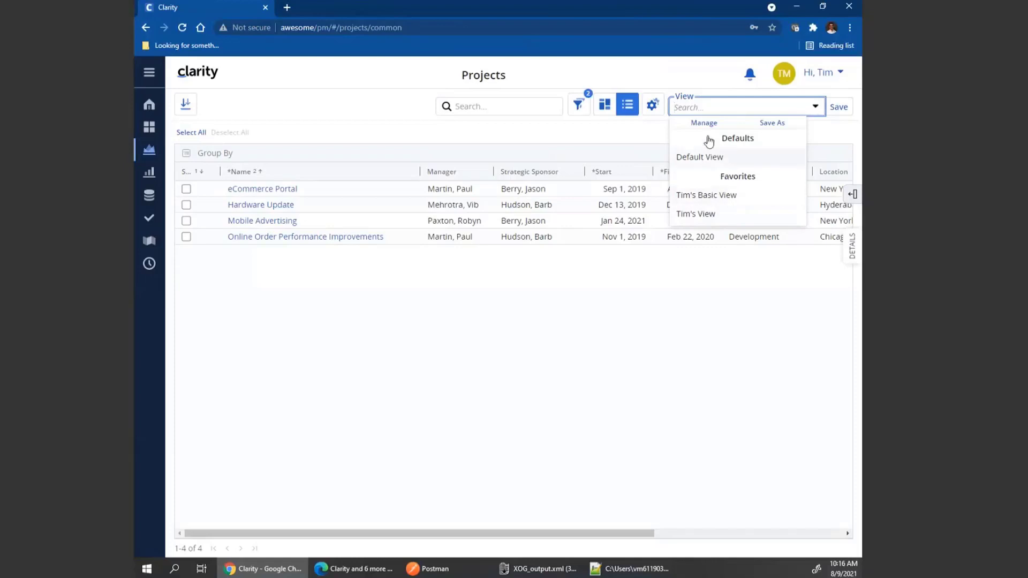
{"action": "left_click", "coordinate": [703, 124]}
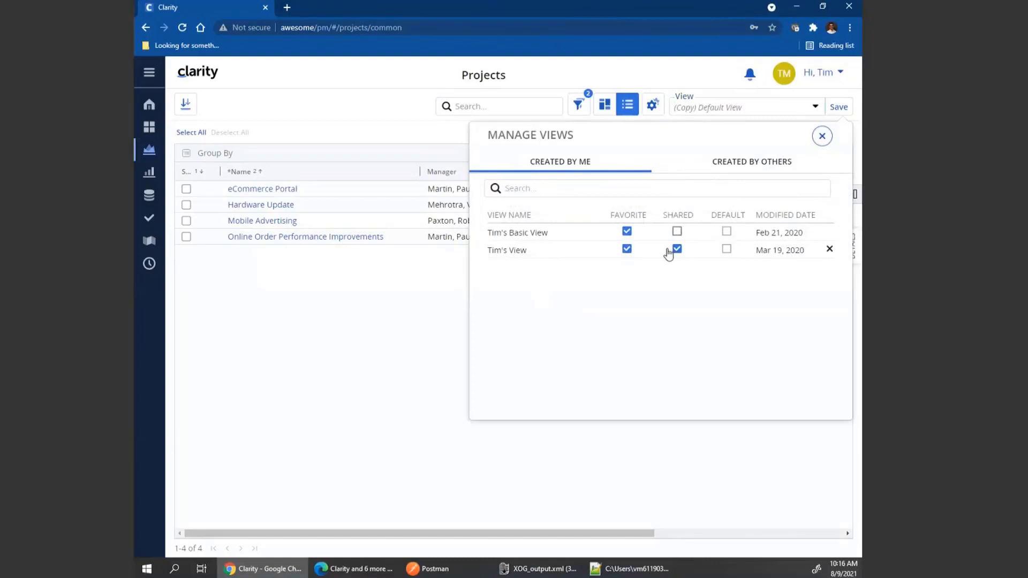
{"action": "left_click", "coordinate": [822, 136]}
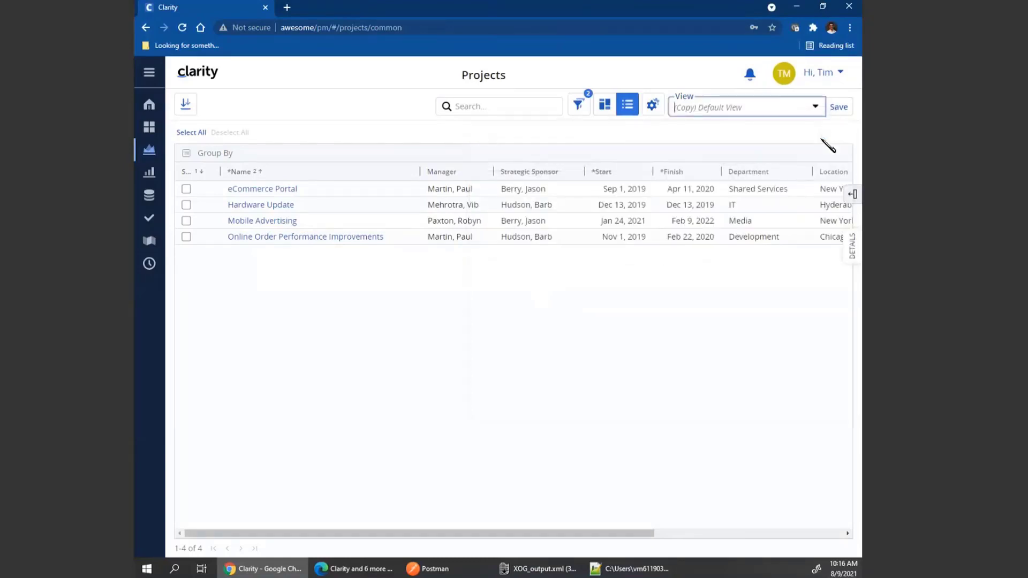
Log out of the second user's session and return to the administrator's browser window.
{"action": "left_click", "coordinate": [836, 75]}
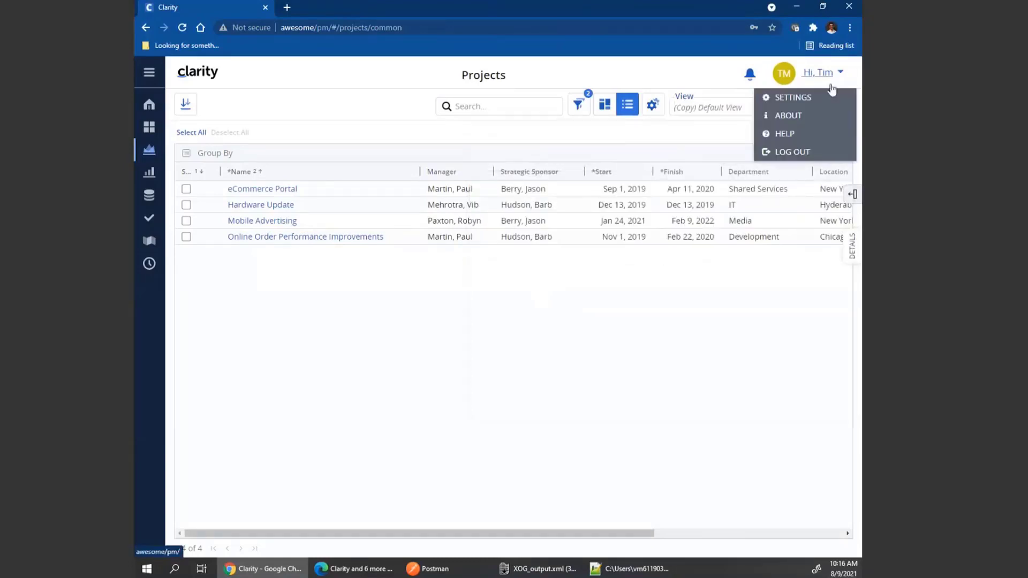
{"action": "left_click", "coordinate": [799, 160]}
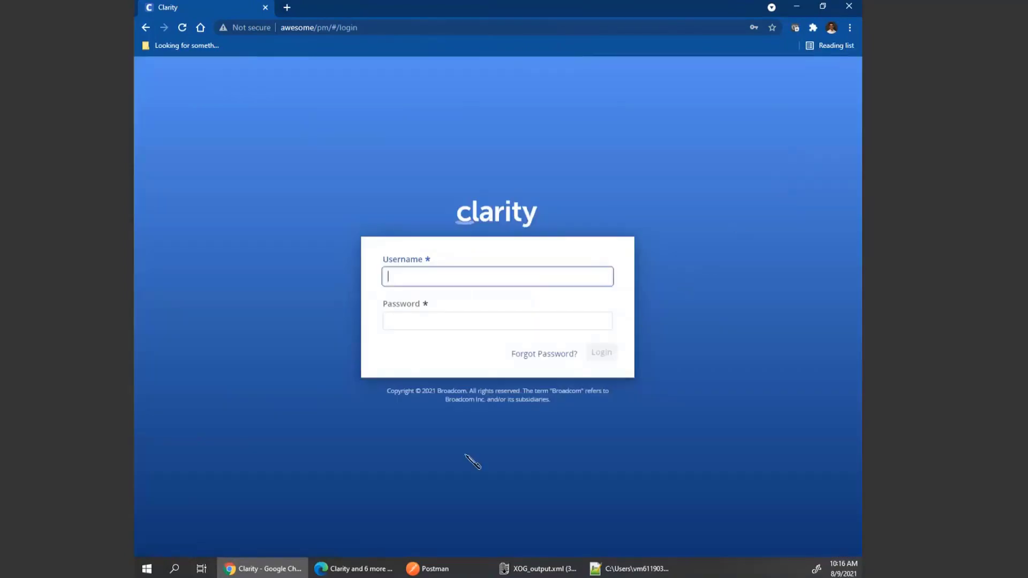
{"action": "left_click", "coordinate": [372, 570]}
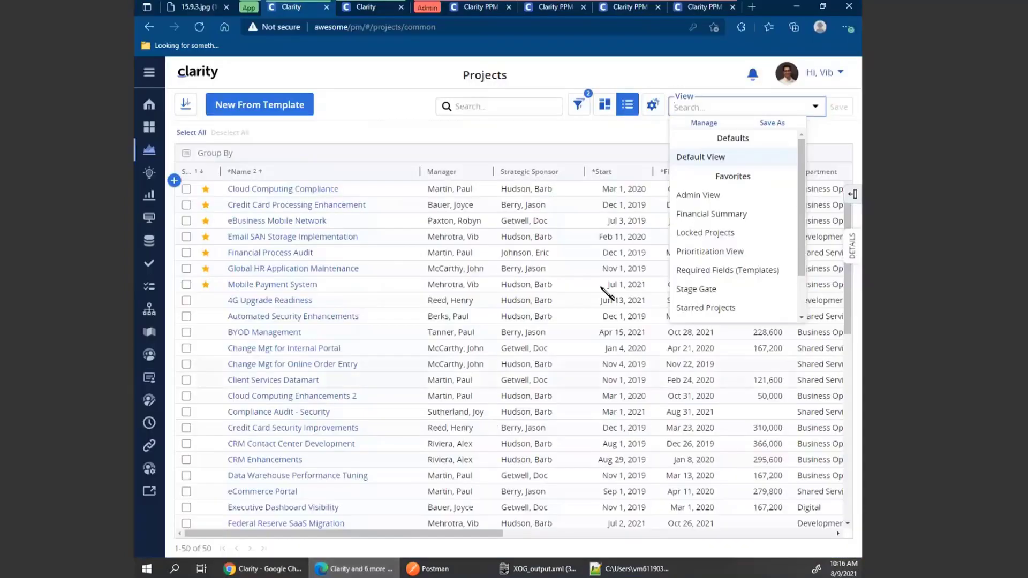
{"action": "left_click", "coordinate": [584, 141]}
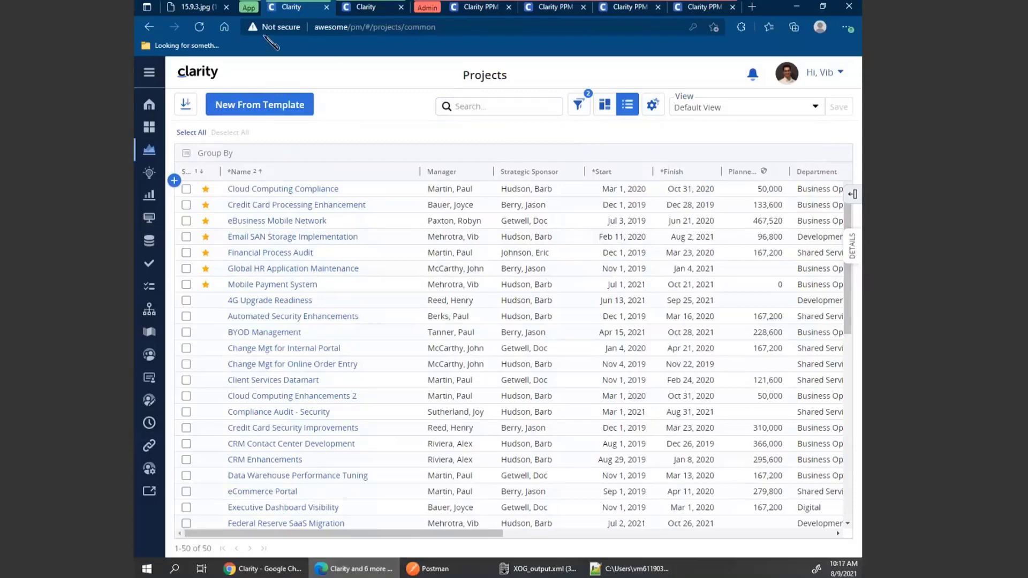
In administration, filter objects by the name supplier and open the Suppliers object's attributes.
{"action": "left_click", "coordinate": [249, 9]}
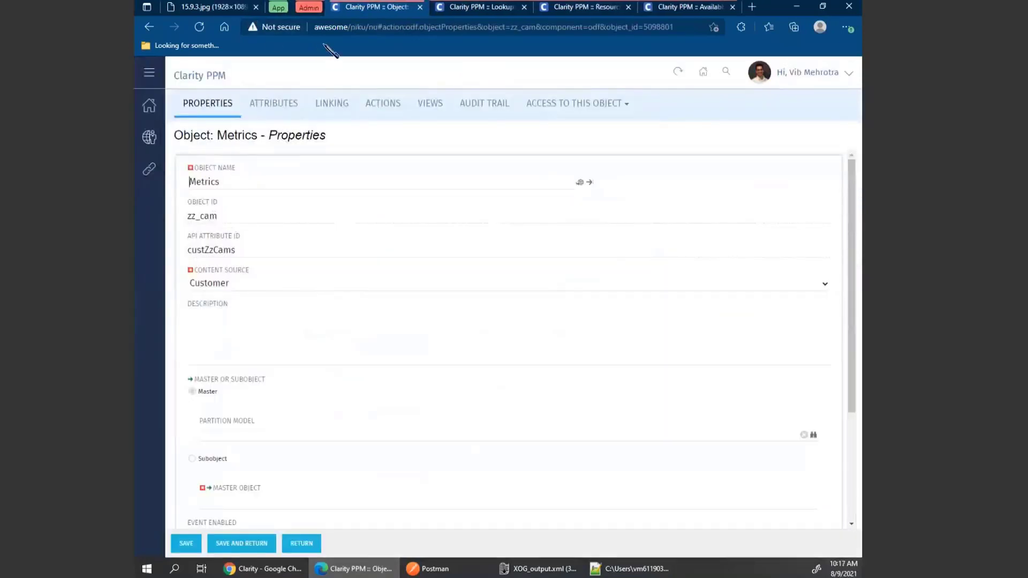
{"action": "left_click", "coordinate": [150, 138]}
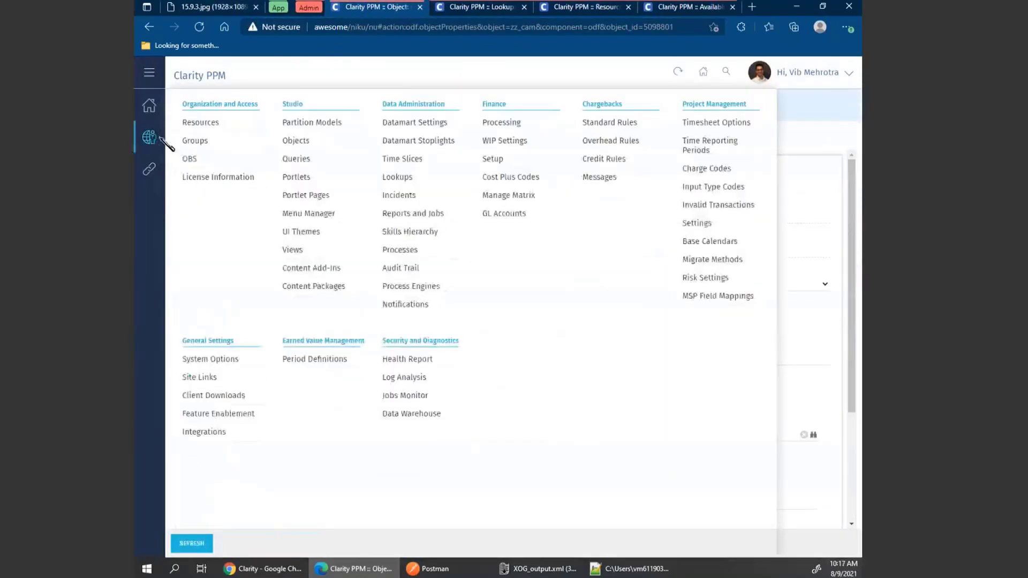
{"action": "left_click", "coordinate": [301, 142]}
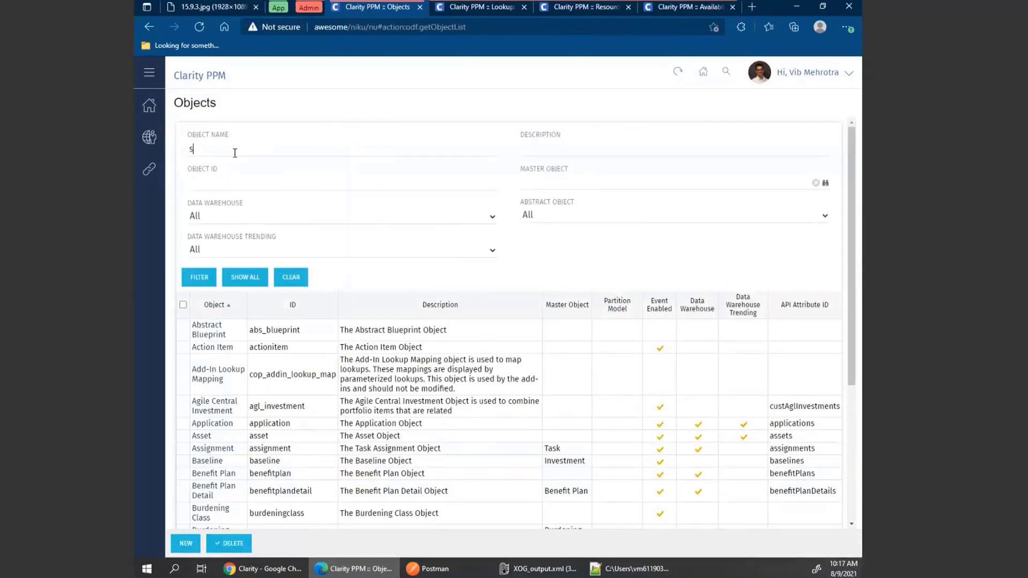
{"action": "type", "text": "r"}
{"action": "key", "text": "Return"}
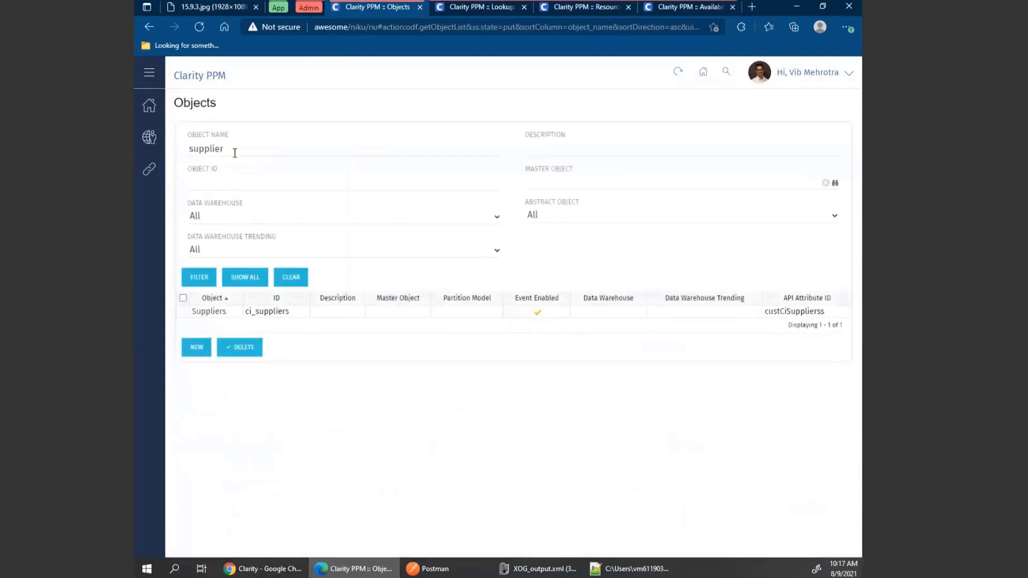
{"action": "left_click", "coordinate": [219, 315]}
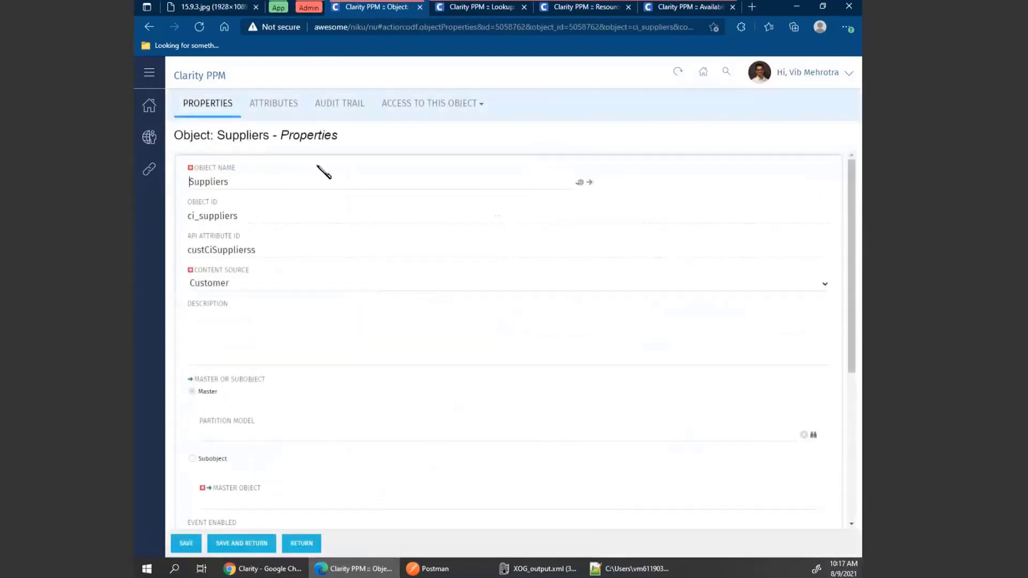
{"action": "left_click", "coordinate": [268, 105]}
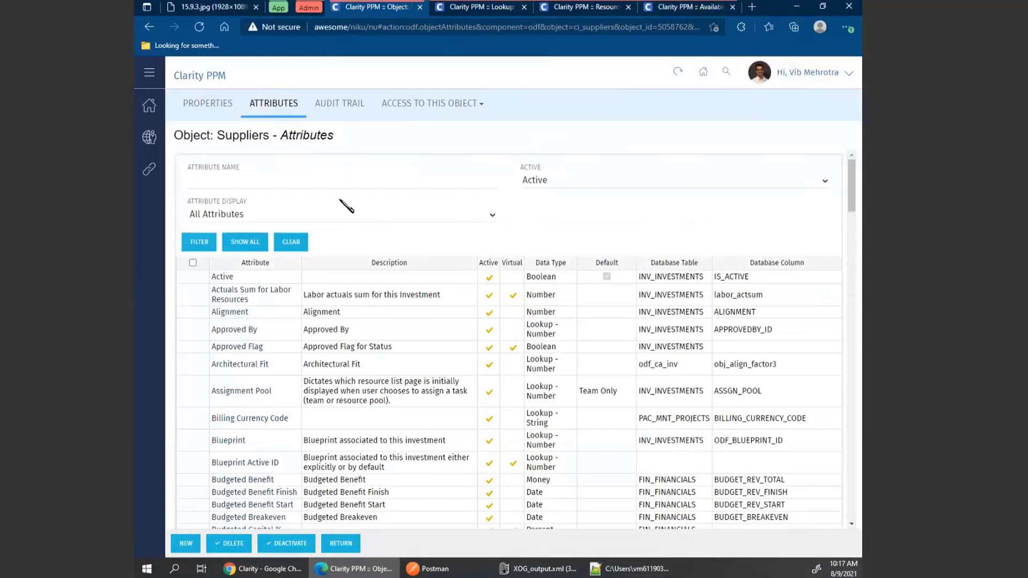
Filter the Suppliers attributes by paym, open the Payments attribute and review its time-varying settings and API attribute ID.
{"action": "type", "text": "aym"}
{"action": "key", "text": "Return"}
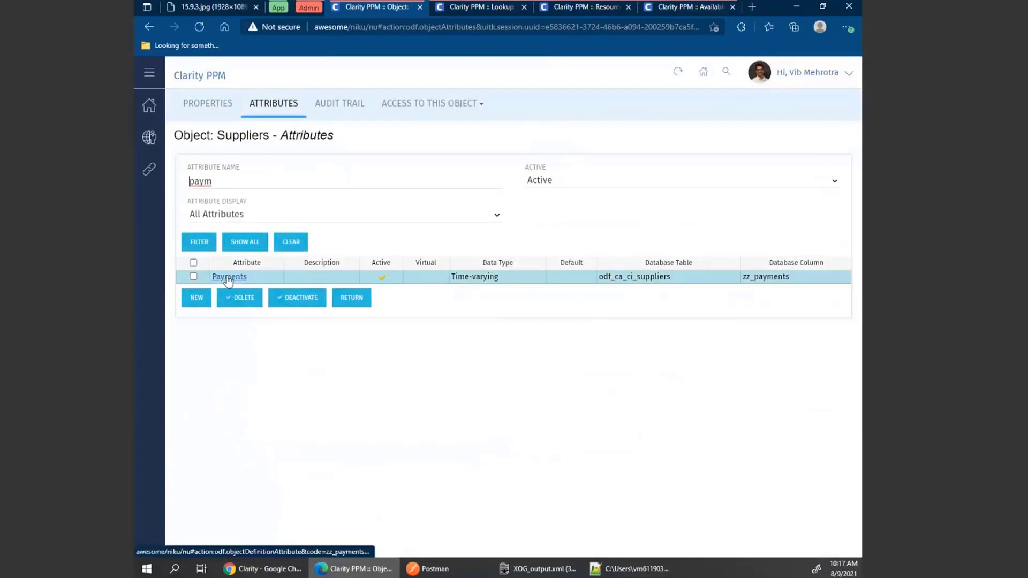
{"action": "left_click", "coordinate": [231, 278]}
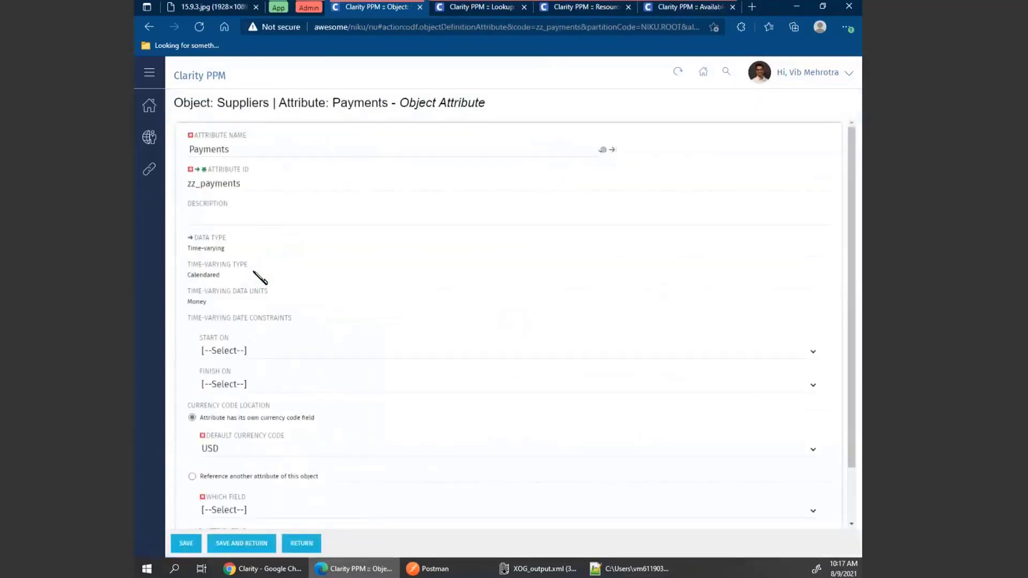
{"action": "scroll", "coordinate": [369, 259], "scroll_direction": "down", "scroll_amount": 2}
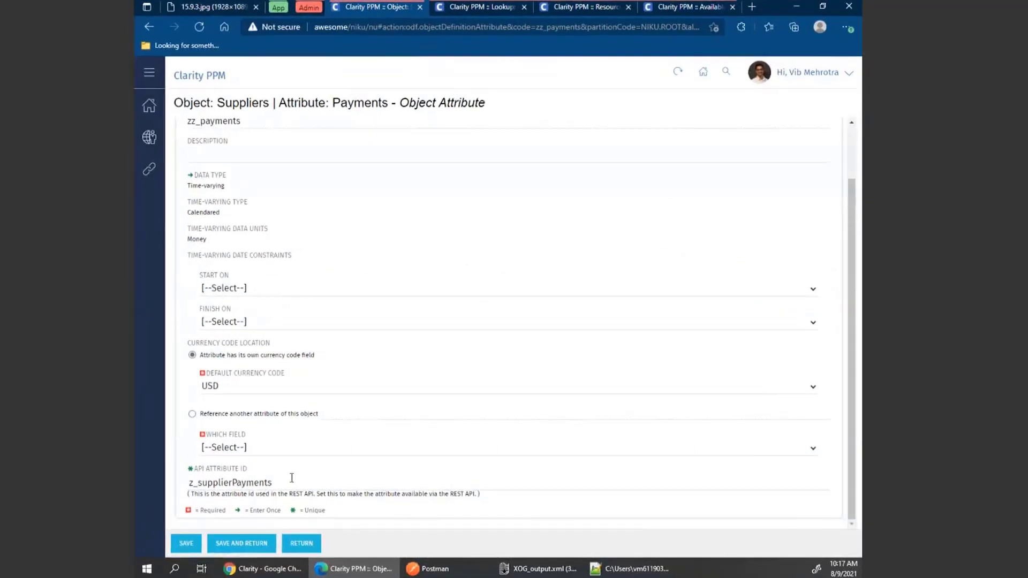
{"action": "left_click", "coordinate": [309, 542]}
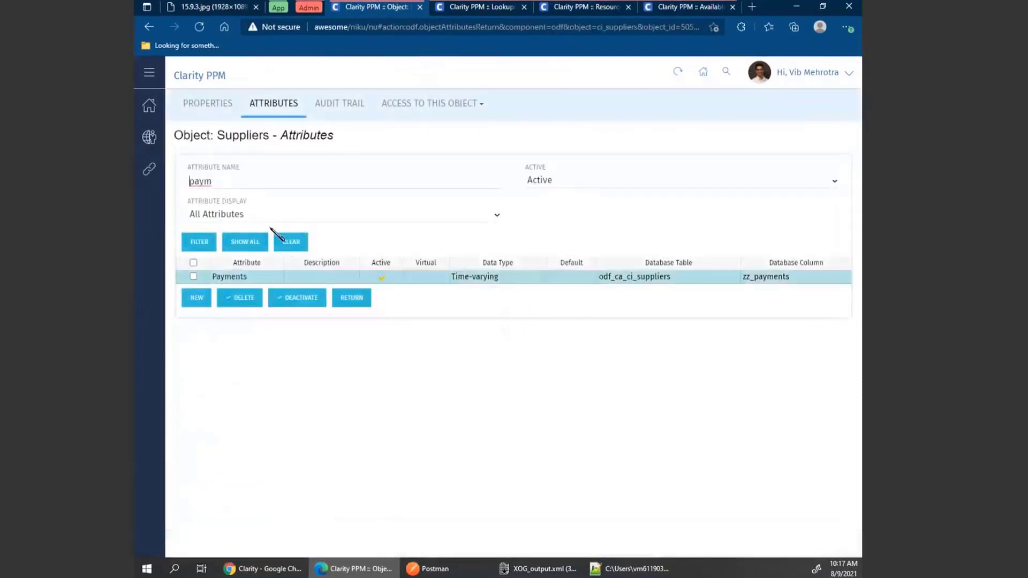
Filter the attributes by invoice, open the Invoice attribute and review its time-varying settings and API attribute ID.
{"action": "double_click", "coordinate": [210, 181]}
{"action": "type", "text": "inv"}
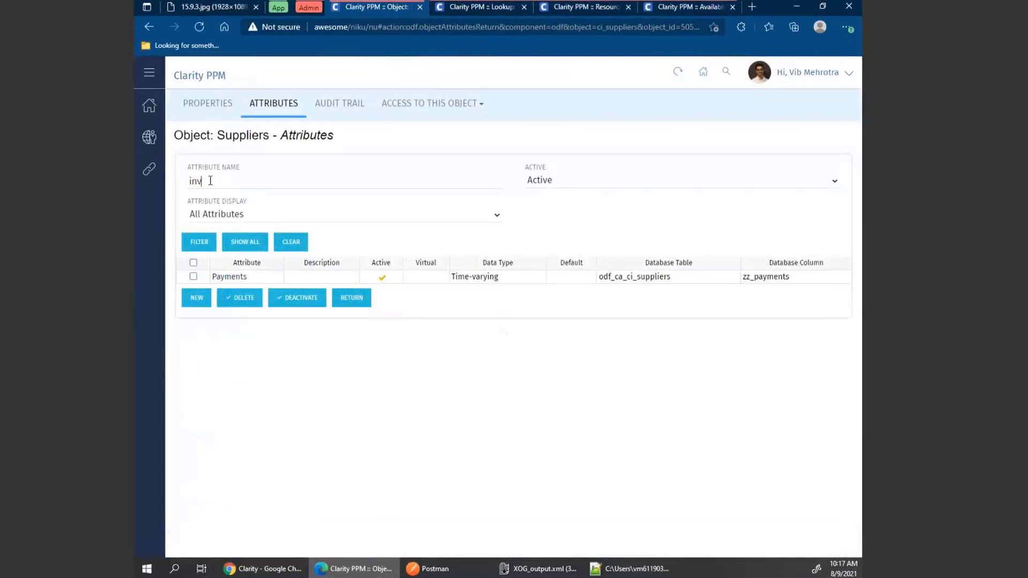
{"action": "type", "text": "oice"}
{"action": "key", "text": "Return"}
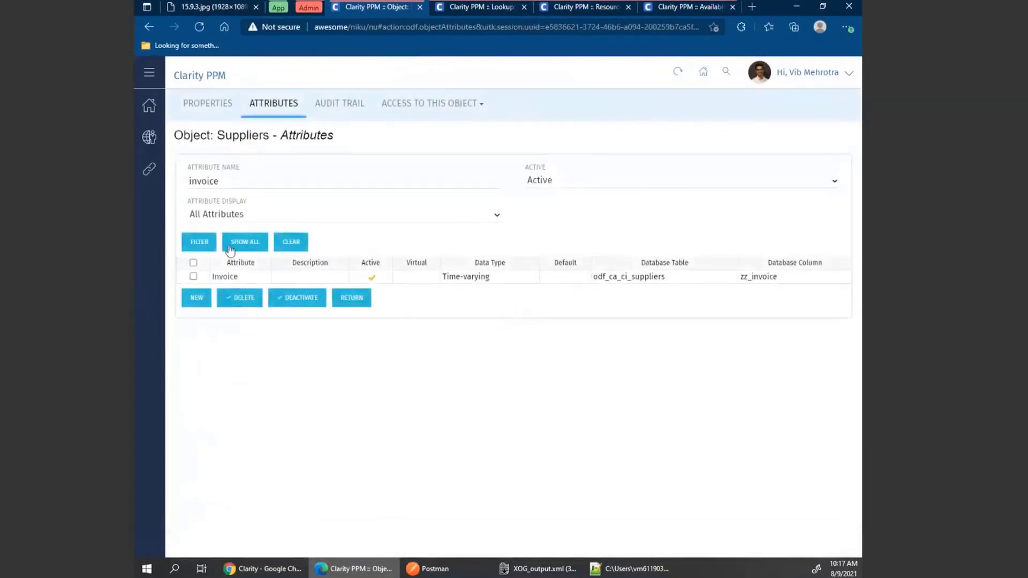
{"action": "left_click", "coordinate": [225, 278]}
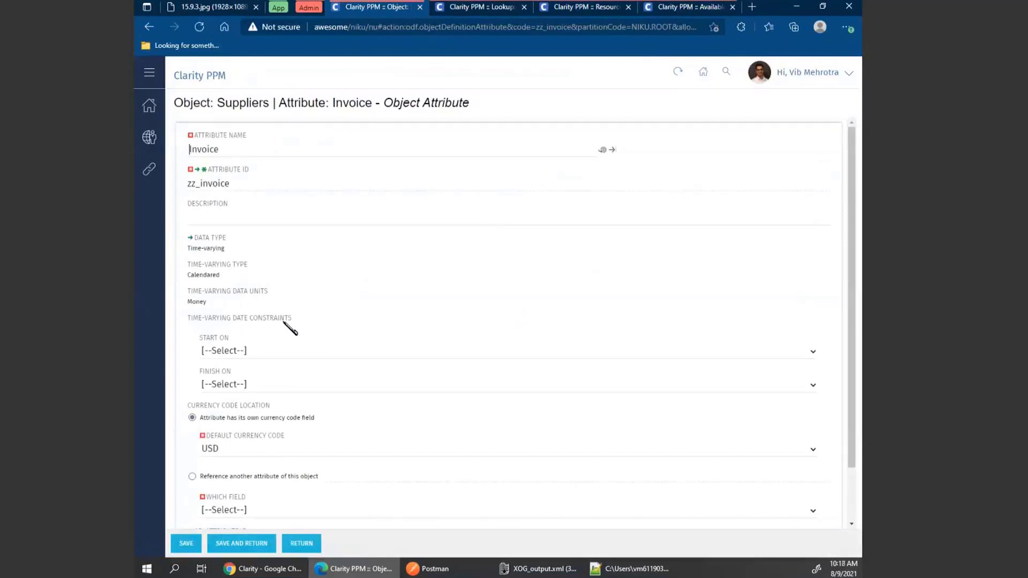
{"action": "scroll", "coordinate": [282, 324], "scroll_direction": "down", "scroll_amount": 2}
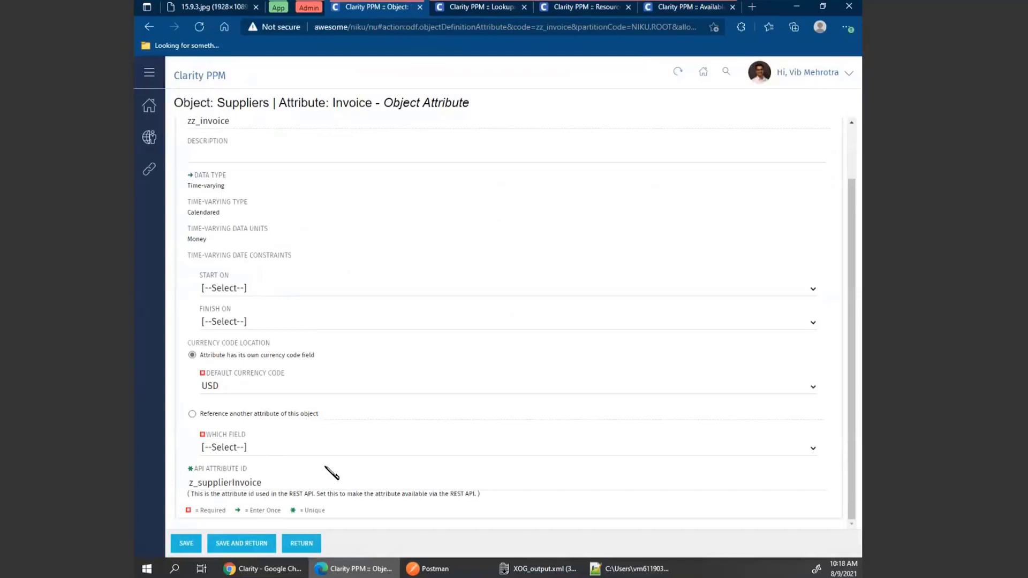
{"action": "left_click", "coordinate": [304, 545]}
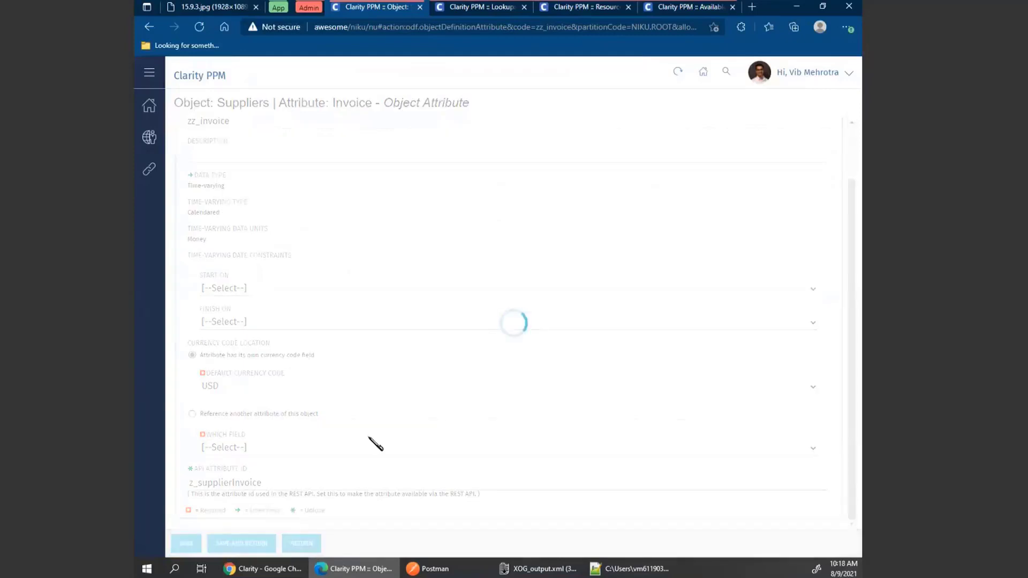
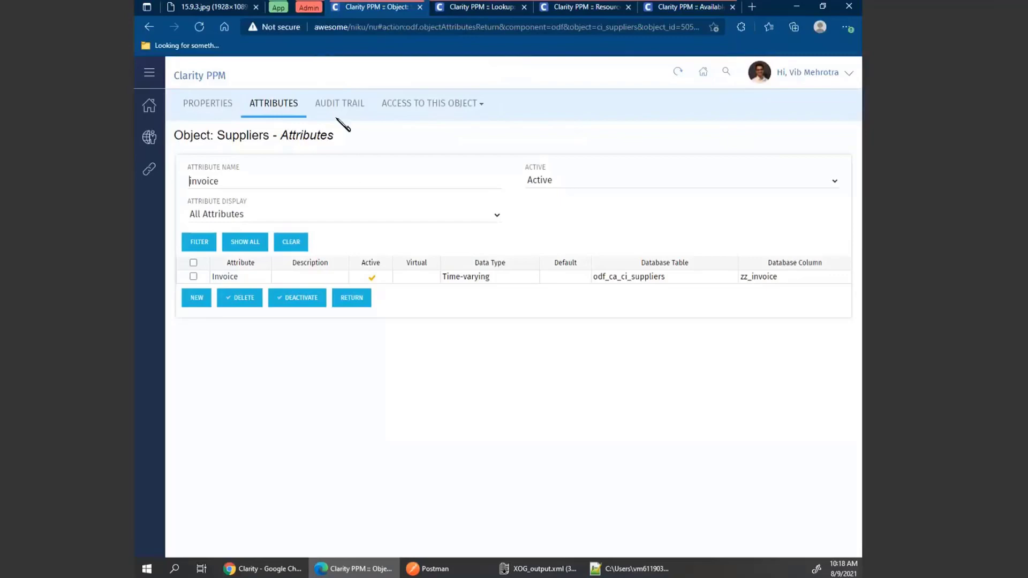
Switch to the application browser tab and open the Suppliers investment list.
{"action": "left_click", "coordinate": [284, 8]}
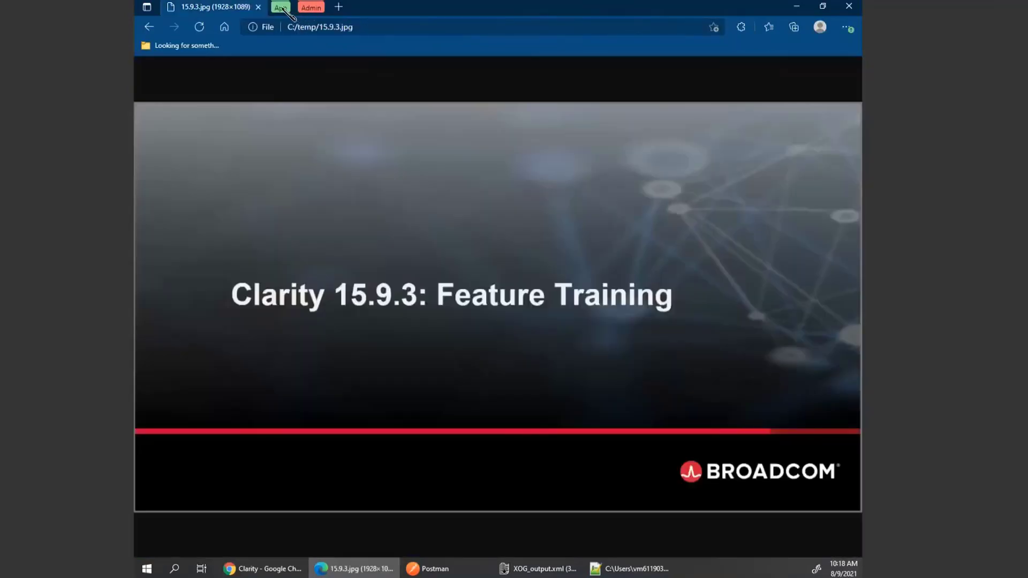
{"action": "left_click", "coordinate": [287, 8]}
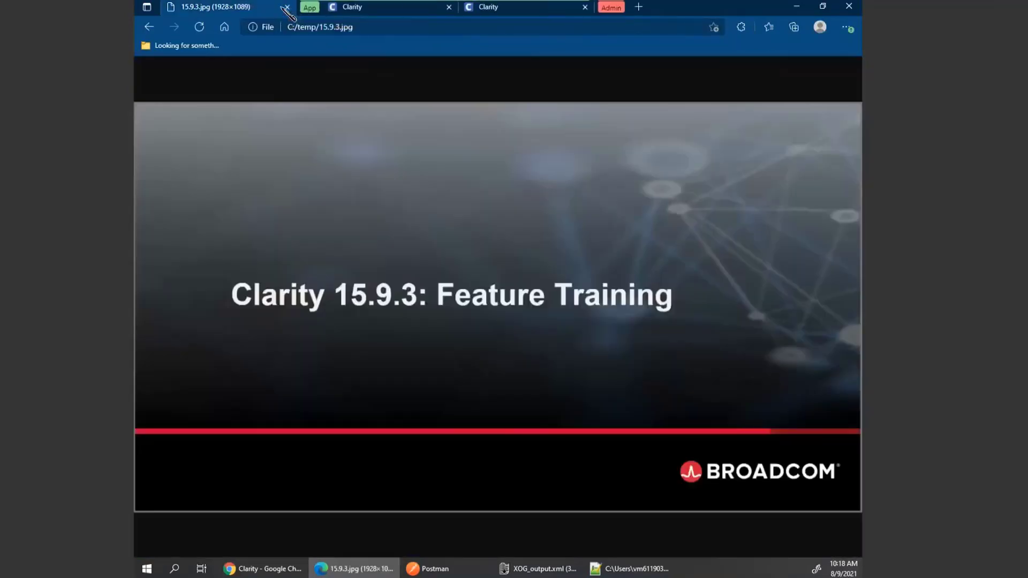
{"action": "left_click", "coordinate": [373, 9]}
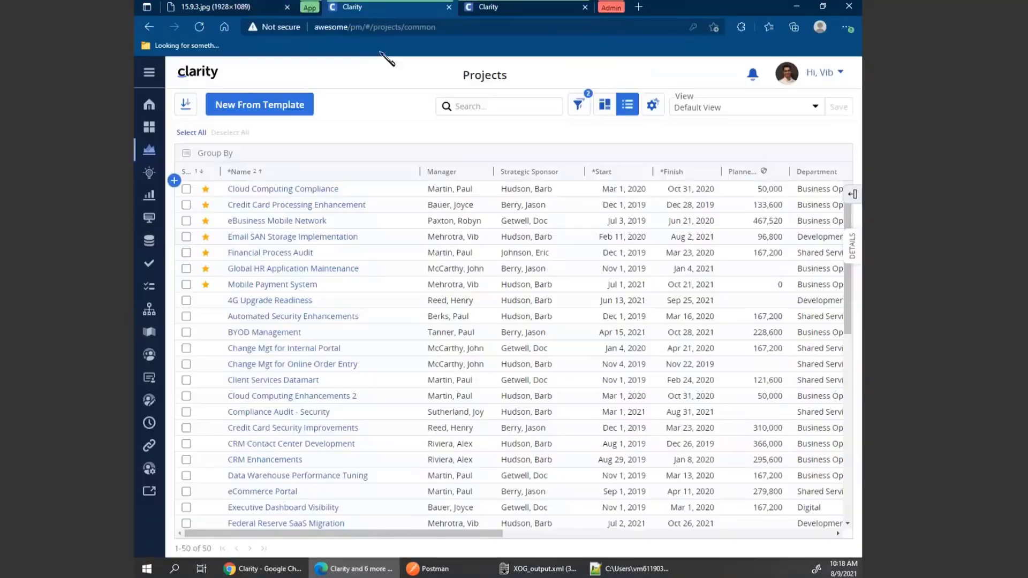
{"action": "left_click", "coordinate": [155, 198]}
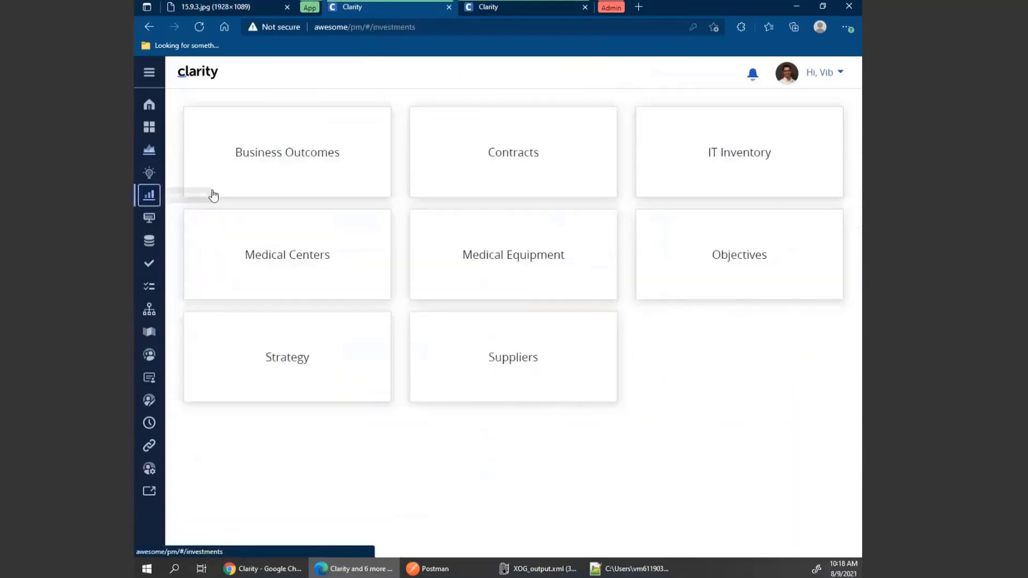
{"action": "left_click", "coordinate": [532, 371]}
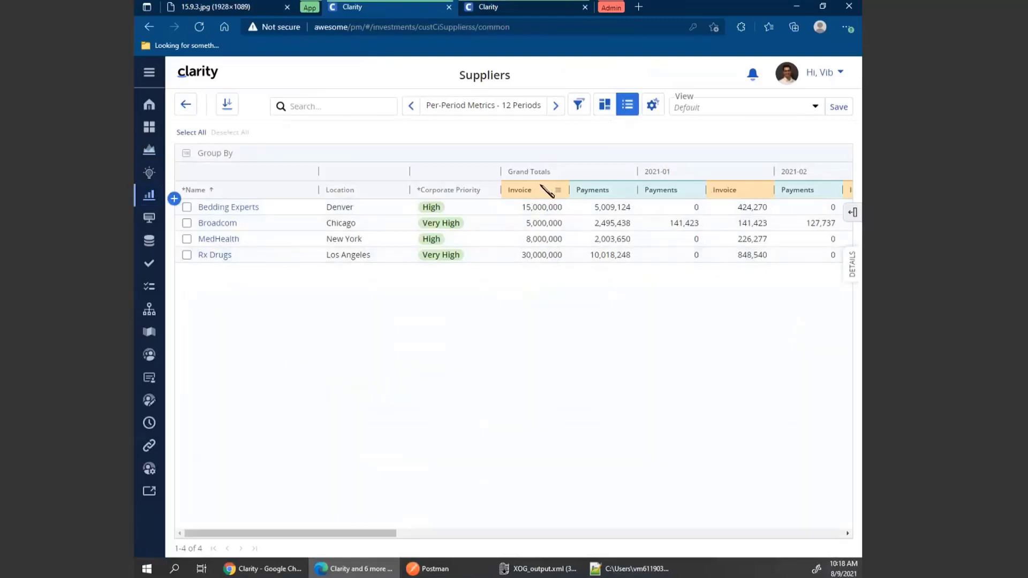
Review the Suppliers grid's per-period Invoice and Payments columns, its column list and view options.
{"action": "left_click_drag", "start_coordinate": [386, 534], "coordinate": [430, 534]}
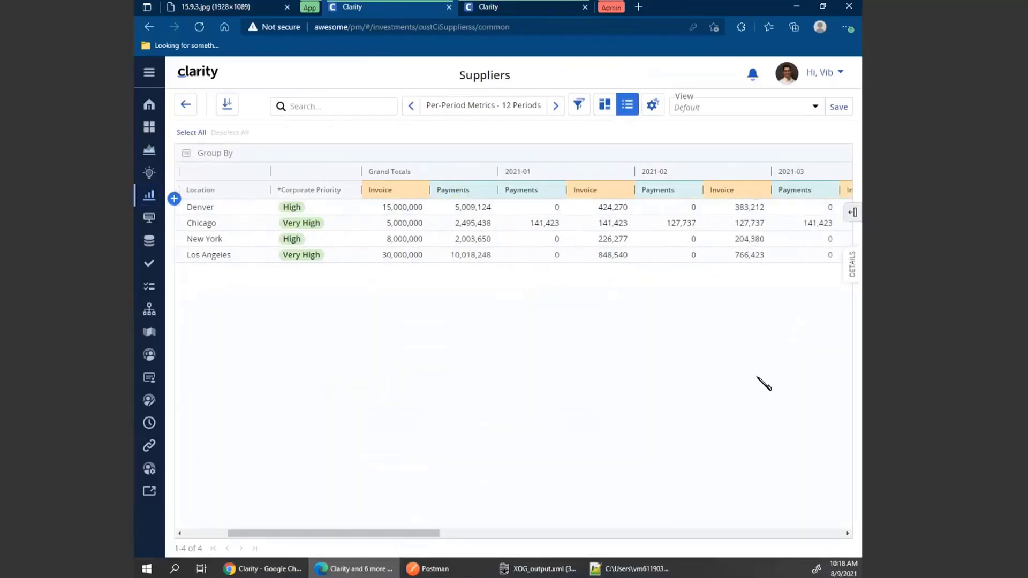
{"action": "left_click", "coordinate": [854, 214]}
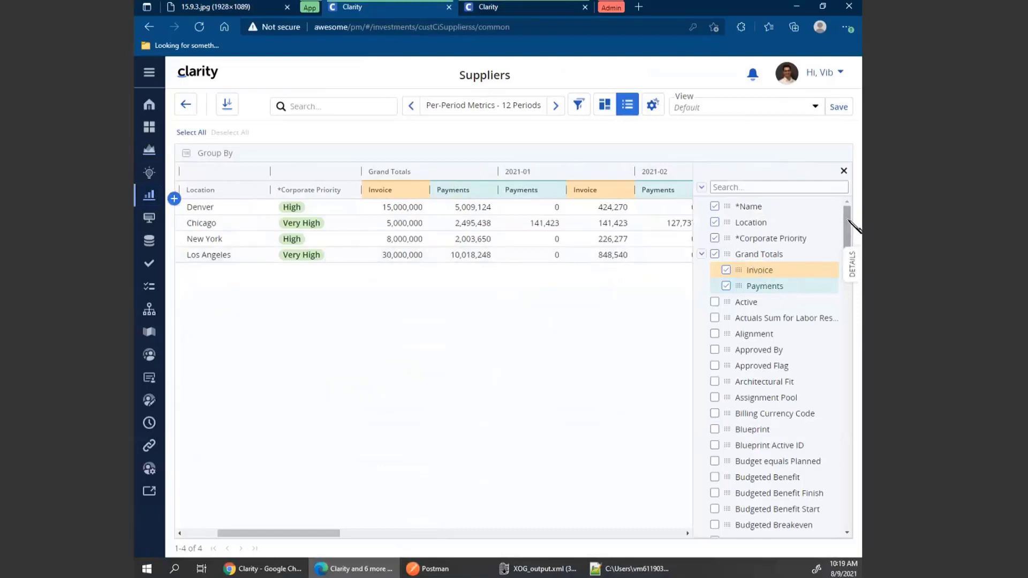
{"action": "mouse_move", "coordinate": [852, 222]}
{"action": "left_mouse_down"}
{"action": "mouse_move", "coordinate": [850, 493]}
{"action": "mouse_move", "coordinate": [852, 211]}
{"action": "left_mouse_up"}
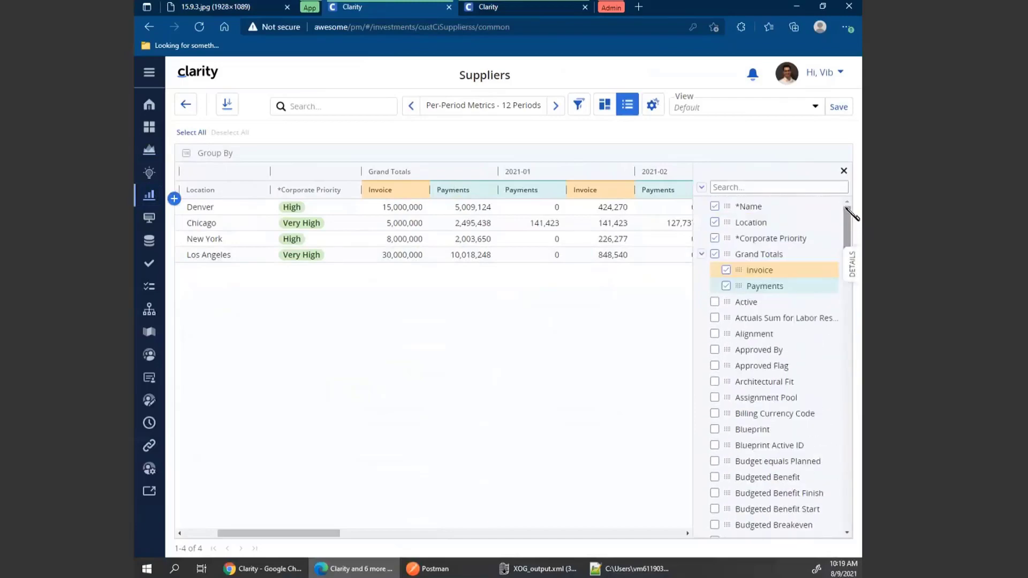
{"action": "left_click", "coordinate": [842, 172]}
{"action": "left_click", "coordinate": [658, 113]}
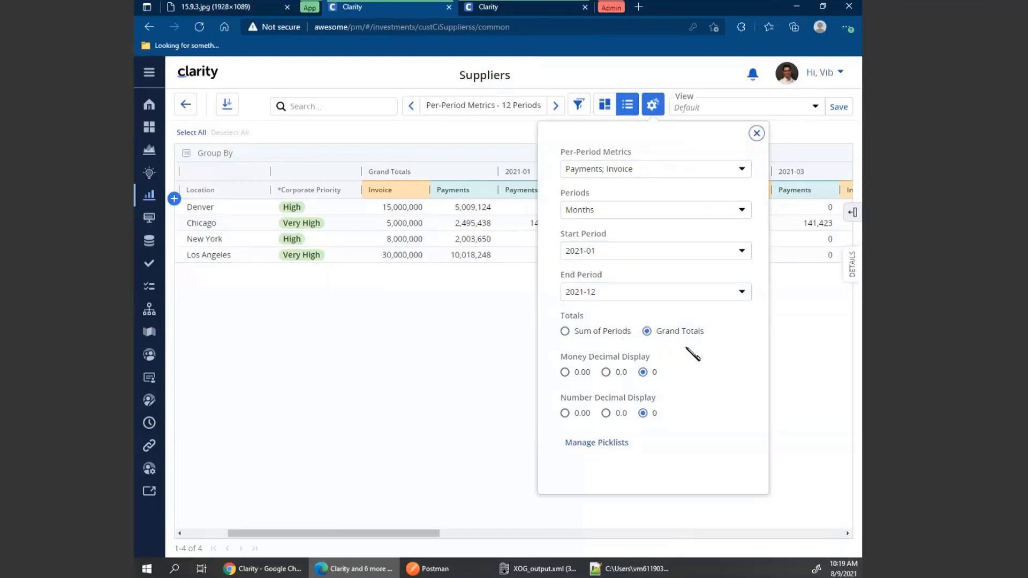
{"action": "left_click", "coordinate": [757, 134]}
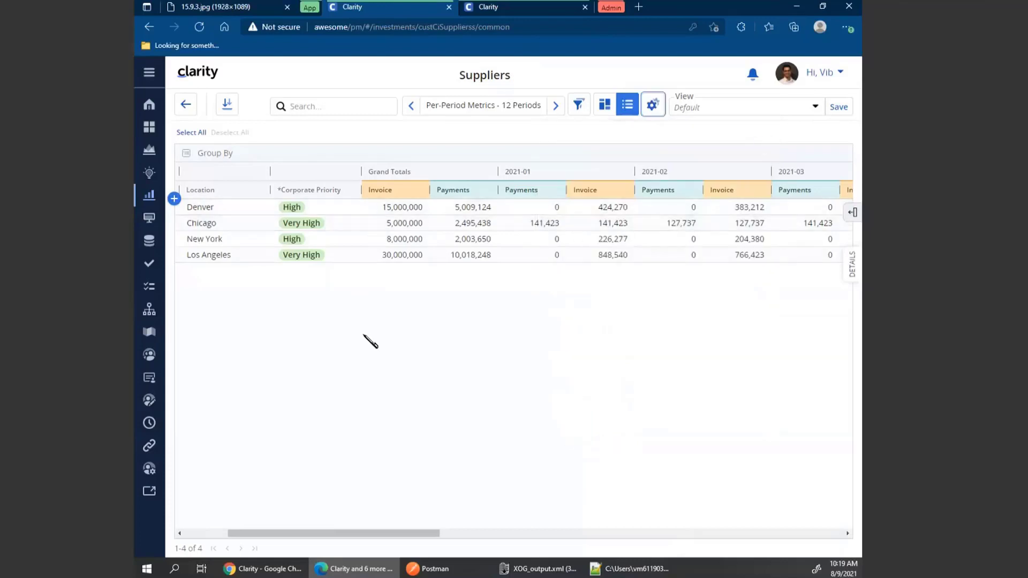
{"action": "scroll", "coordinate": [364, 336], "scroll_direction": "left", "scroll_amount": 1}
{"action": "scroll", "coordinate": [364, 335], "scroll_direction": "left", "scroll_amount": 2}
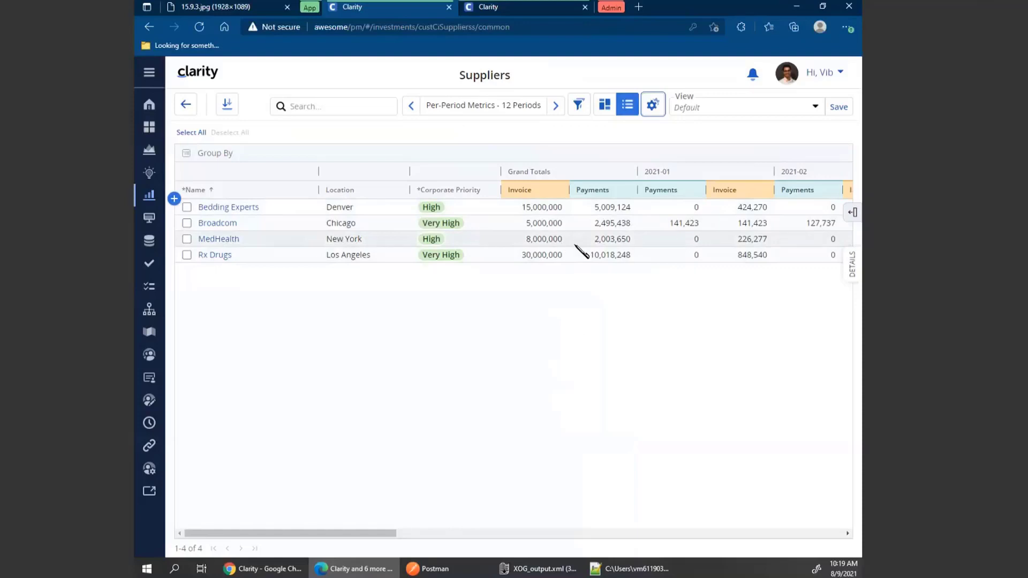
{"action": "left_click_drag", "start_coordinate": [395, 533], "coordinate": [429, 533]}
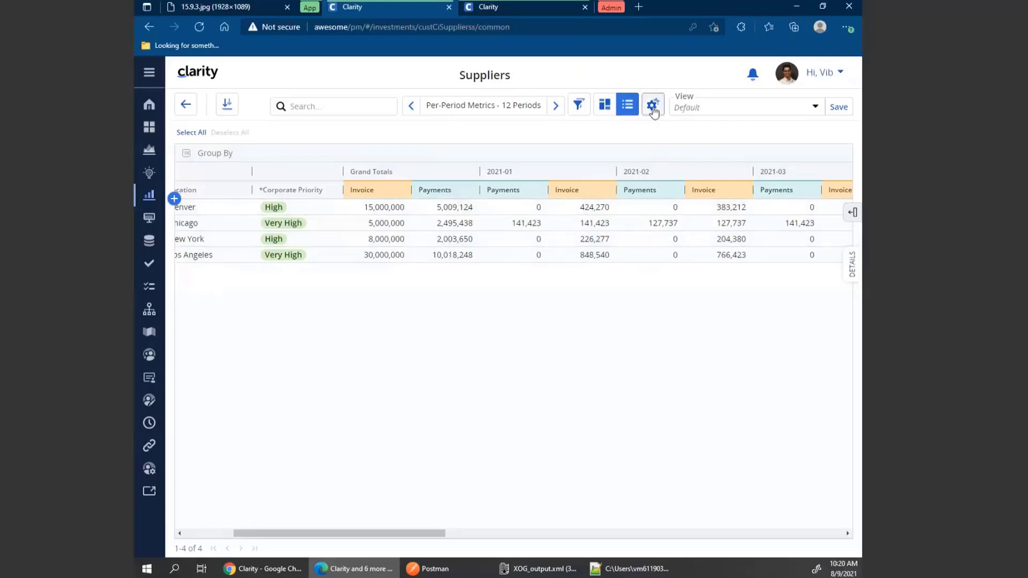
{"action": "left_click", "coordinate": [655, 107]}
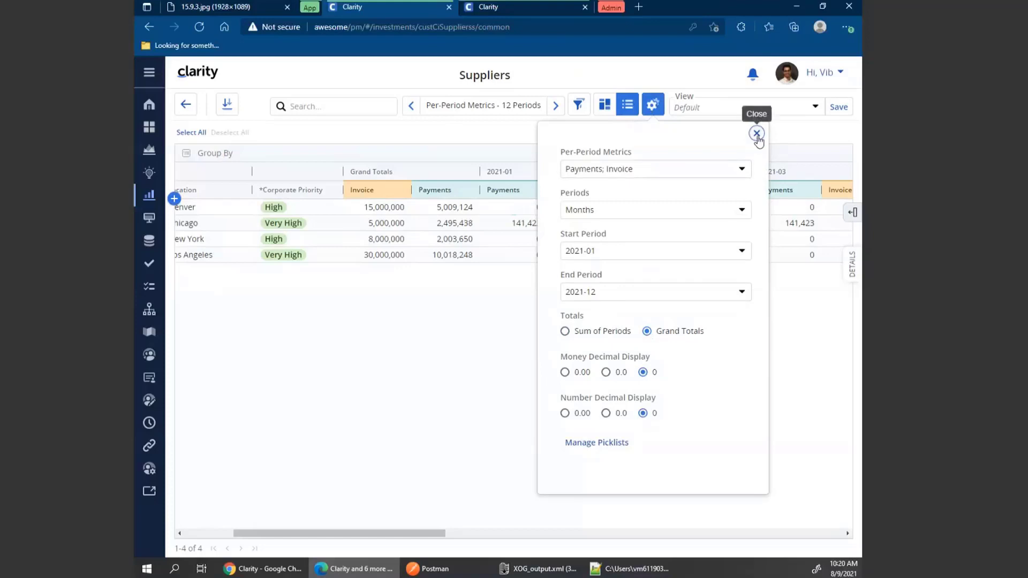
{"action": "left_click", "coordinate": [756, 134]}
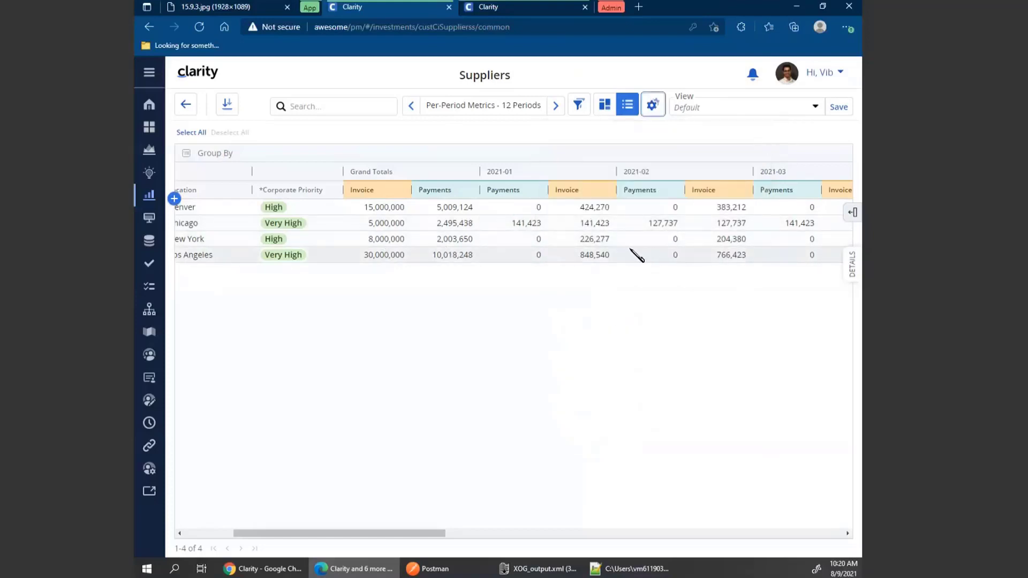
{"action": "scroll", "coordinate": [367, 249], "scroll_direction": "left", "scroll_amount": 3}
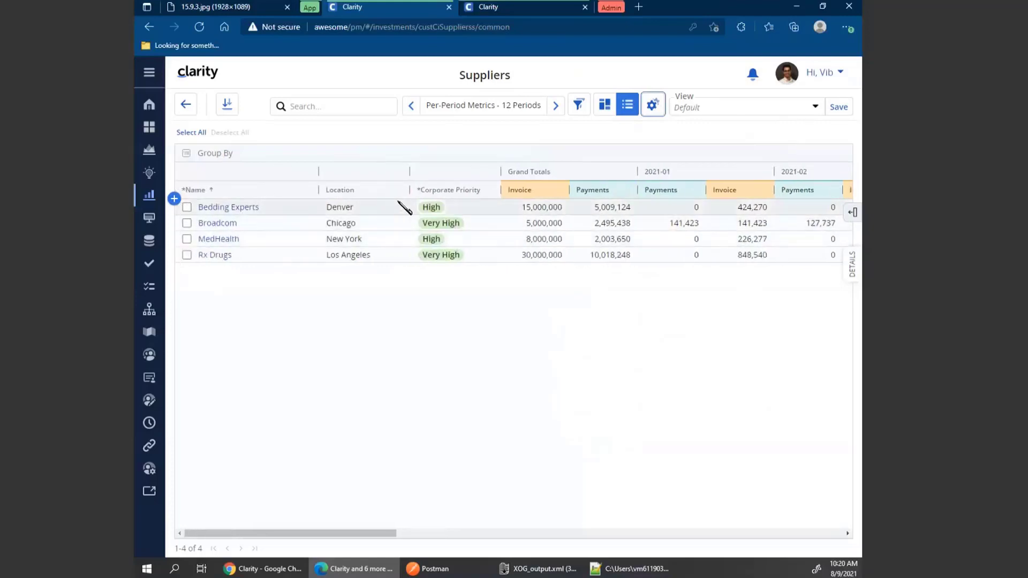
Set MedHealth's Grand Totals Invoice value to 5,000,000.
{"action": "left_click", "coordinate": [540, 239]}
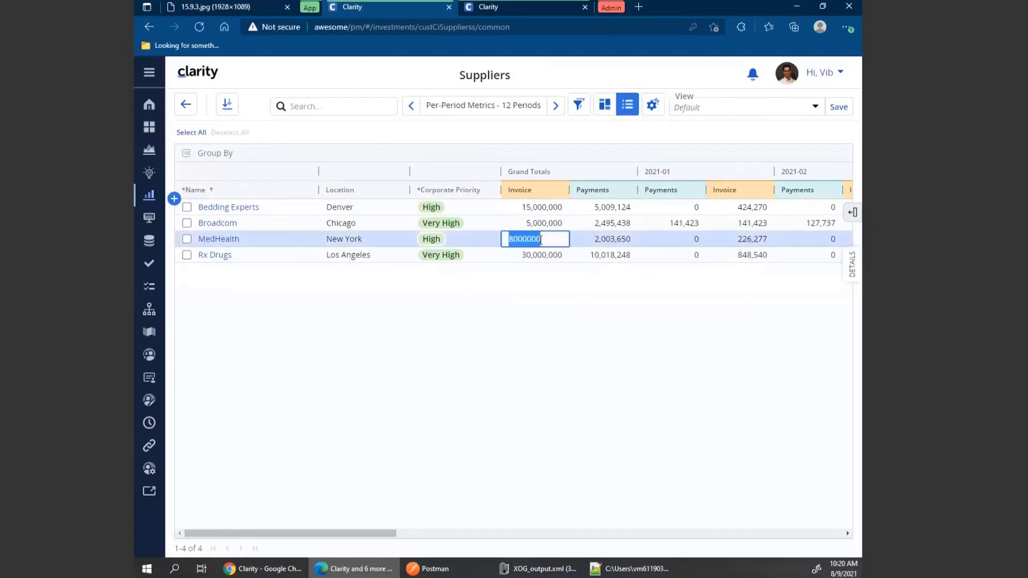
{"action": "type", "text": "500000"}
{"action": "key", "text": "Return"}
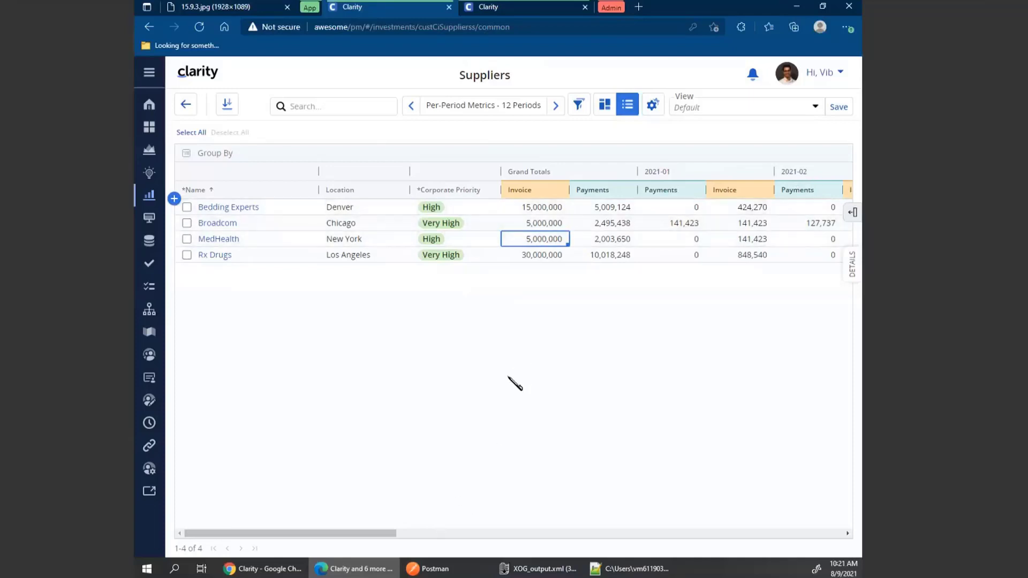
Page through earlier and later period ranges to review the monthly Invoice and Payments values.
{"action": "left_click_drag", "start_coordinate": [395, 534], "coordinate": [500, 535]}
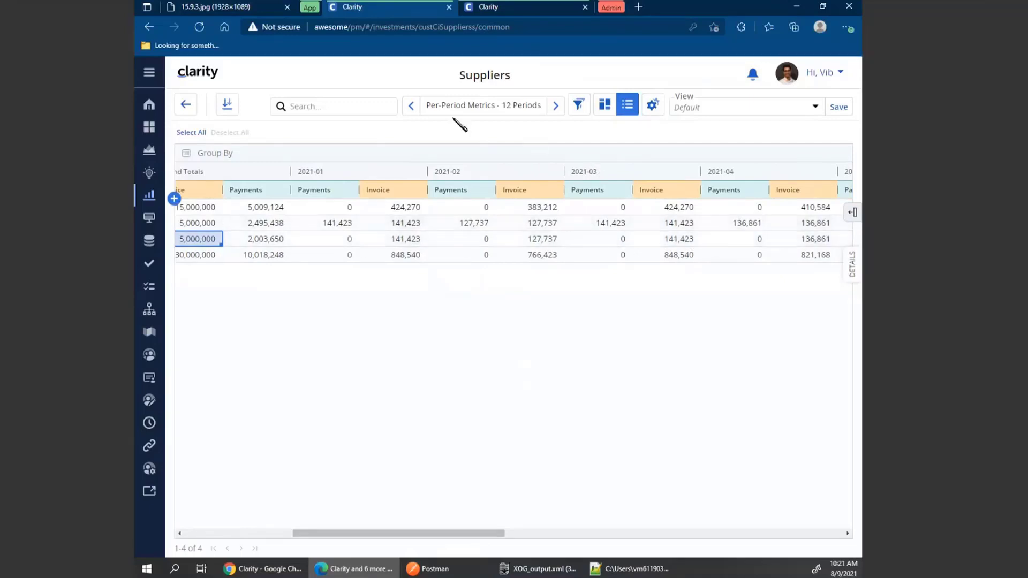
{"action": "left_click", "coordinate": [411, 110]}
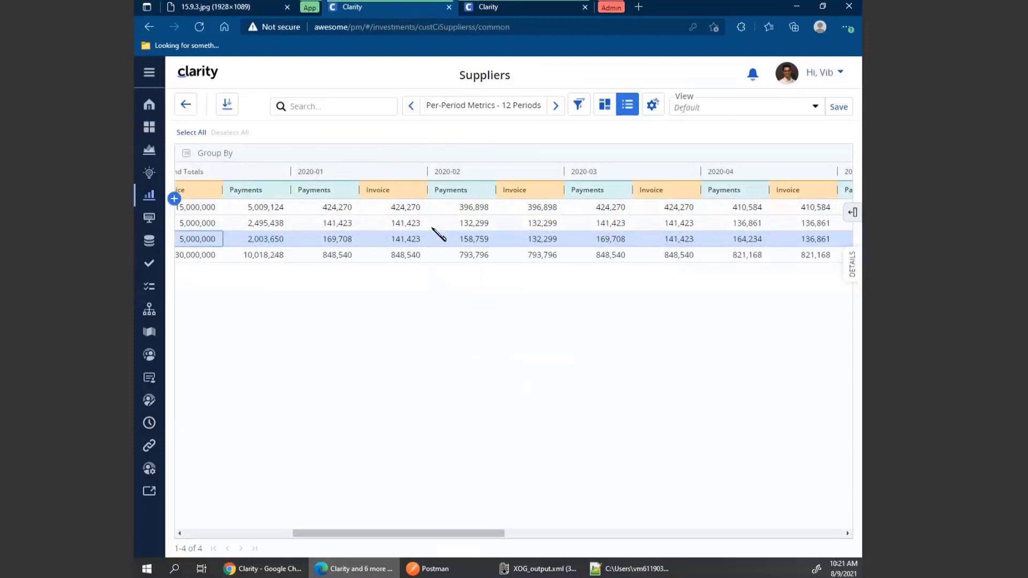
{"action": "left_click", "coordinate": [554, 107]}
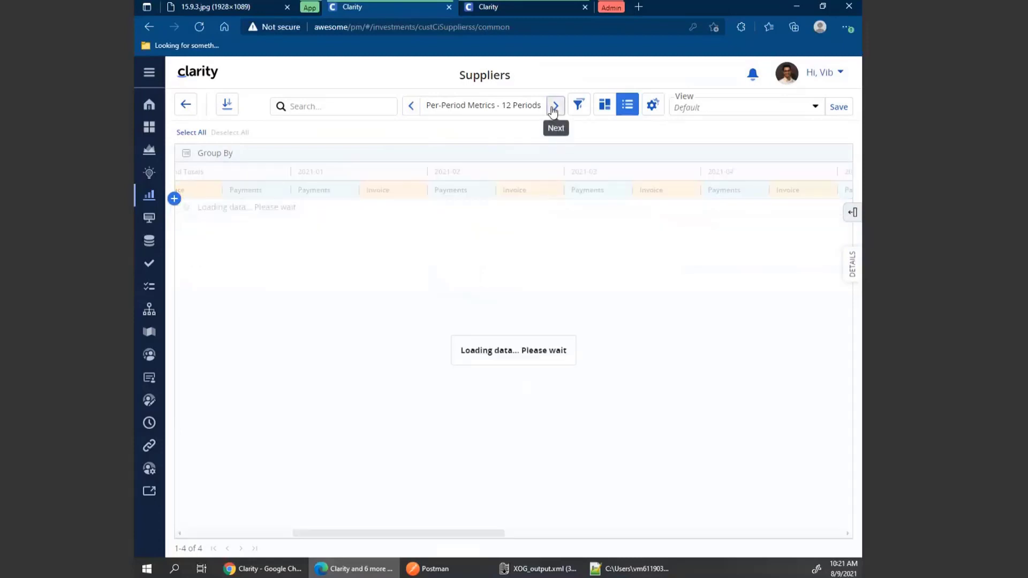
{"action": "left_click", "coordinate": [554, 108]}
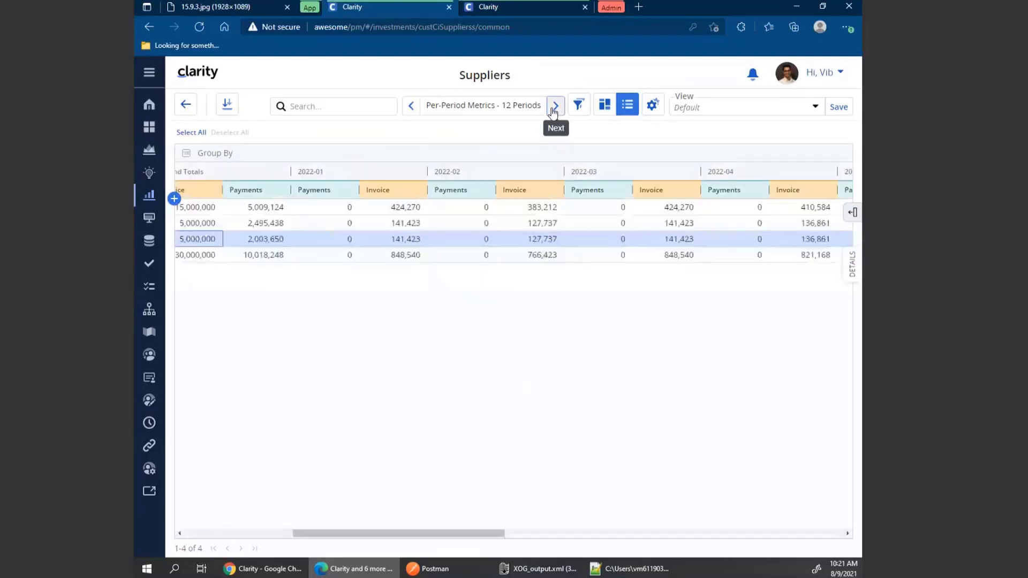
{"action": "left_click_drag", "start_coordinate": [461, 534], "coordinate": [397, 538]}
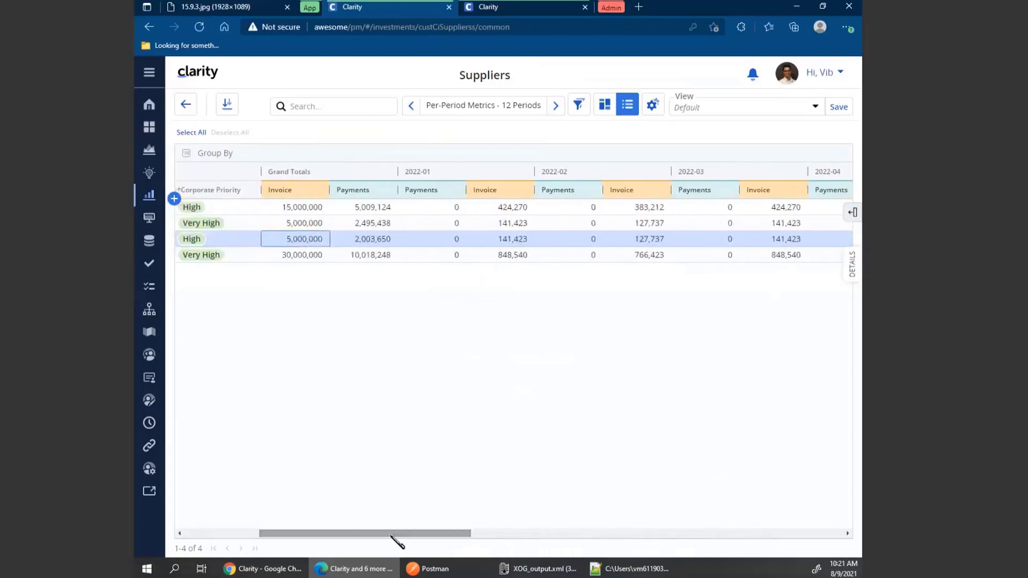
{"action": "left_click", "coordinate": [412, 111]}
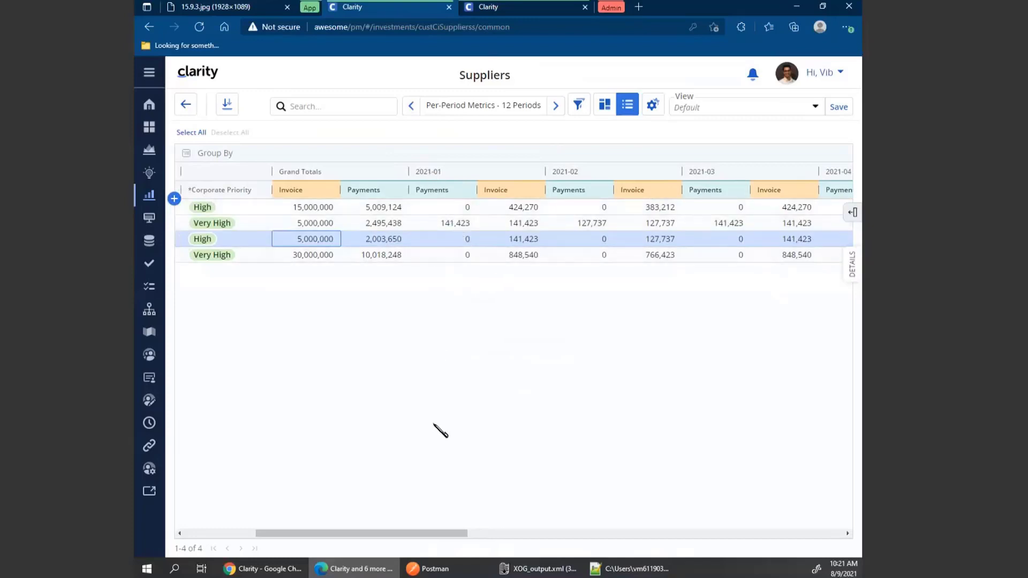
{"action": "left_click_drag", "start_coordinate": [441, 533], "coordinate": [601, 539]}
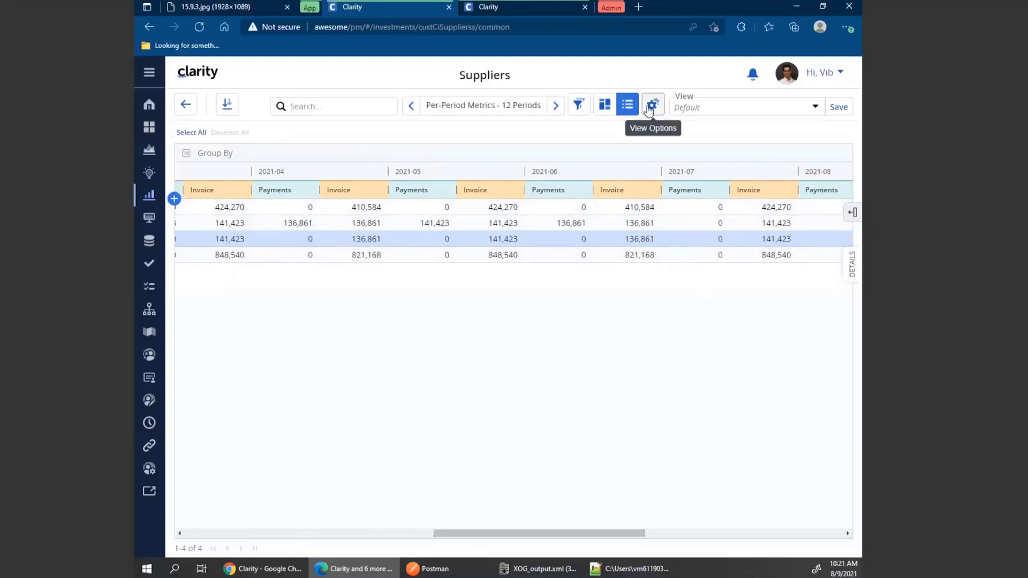
Set the view options to periods 2021-07 through 2021-09 with Sum of Periods totals.
{"action": "left_click", "coordinate": [652, 109]}
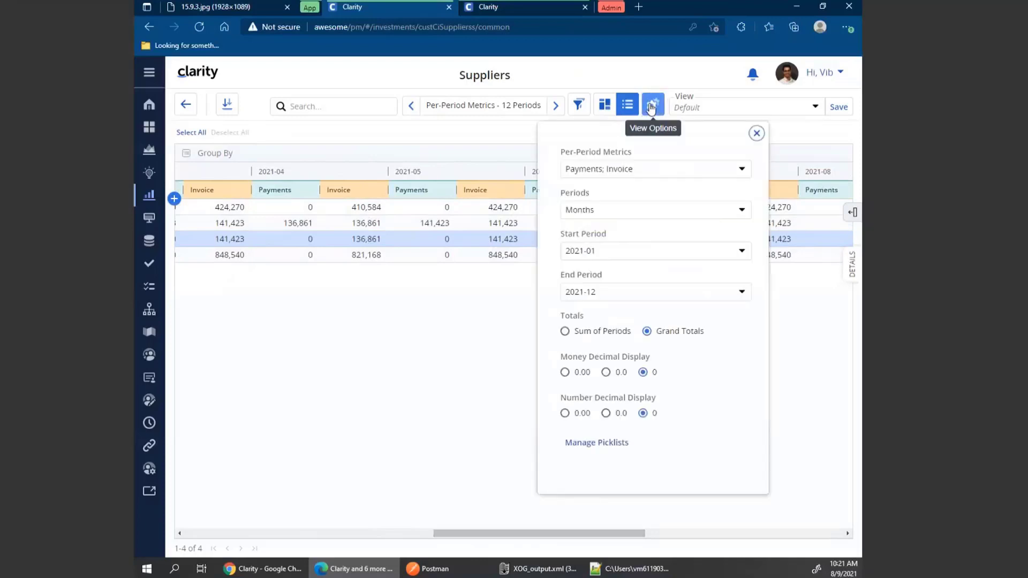
{"action": "left_click", "coordinate": [600, 253]}
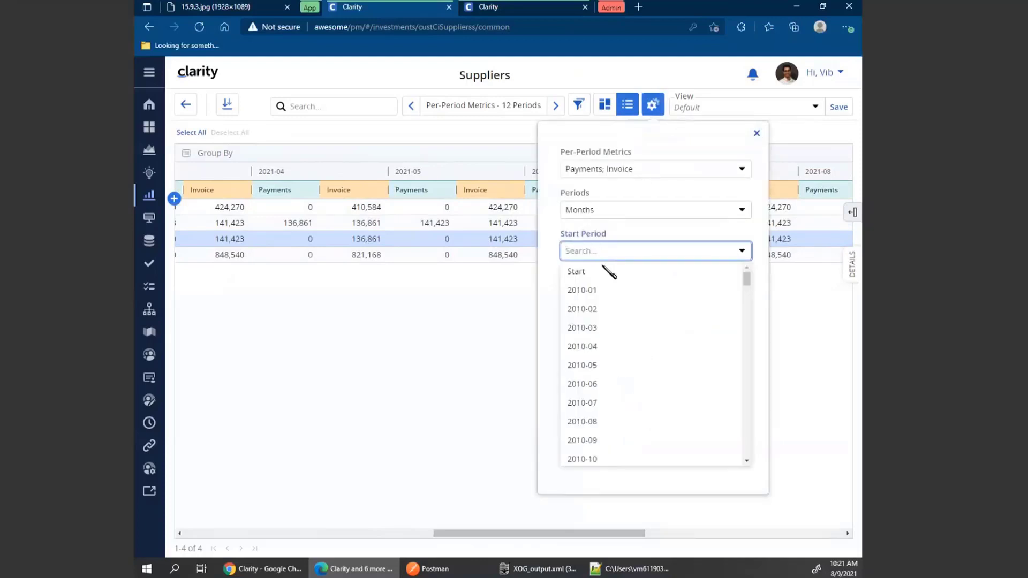
{"action": "type", "text": "2021-07"}
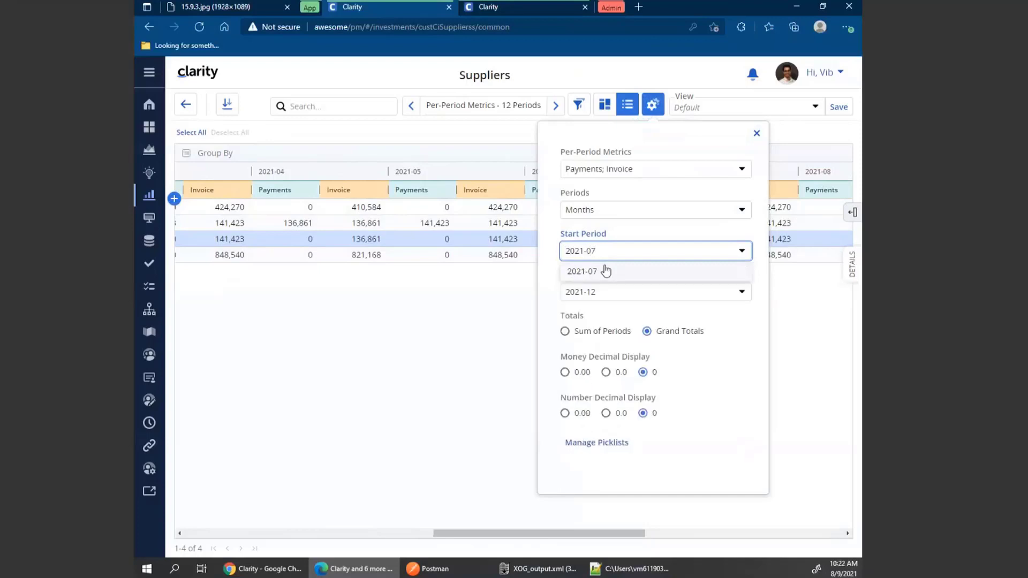
{"action": "left_click", "coordinate": [602, 269]}
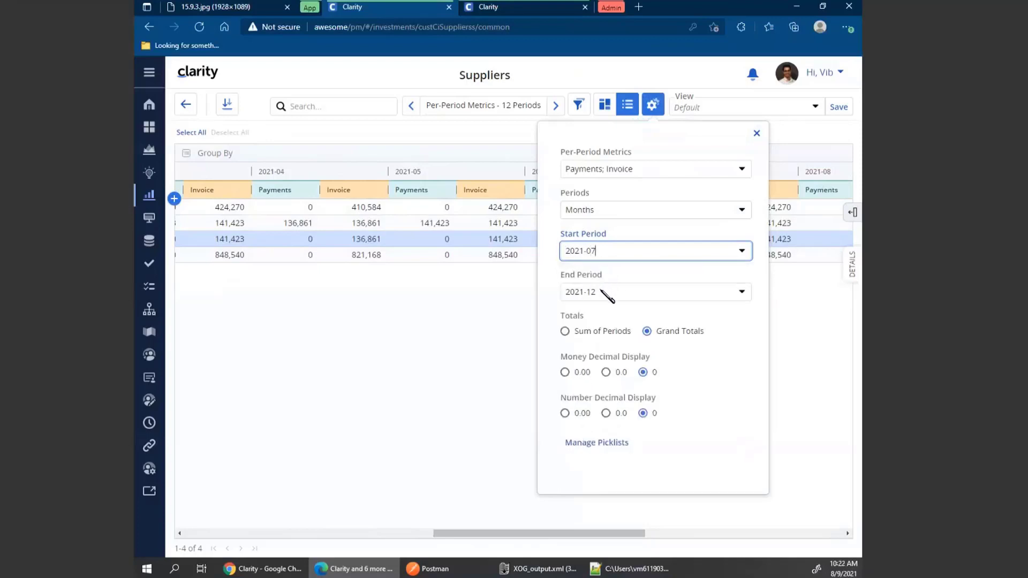
{"action": "left_click", "coordinate": [609, 292]}
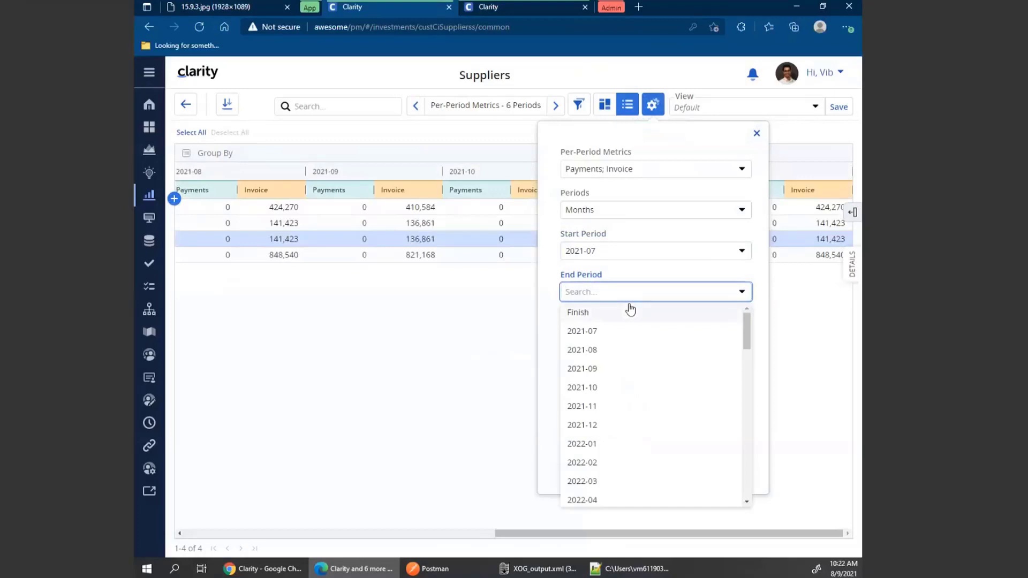
{"action": "type", "text": "2021-09"}
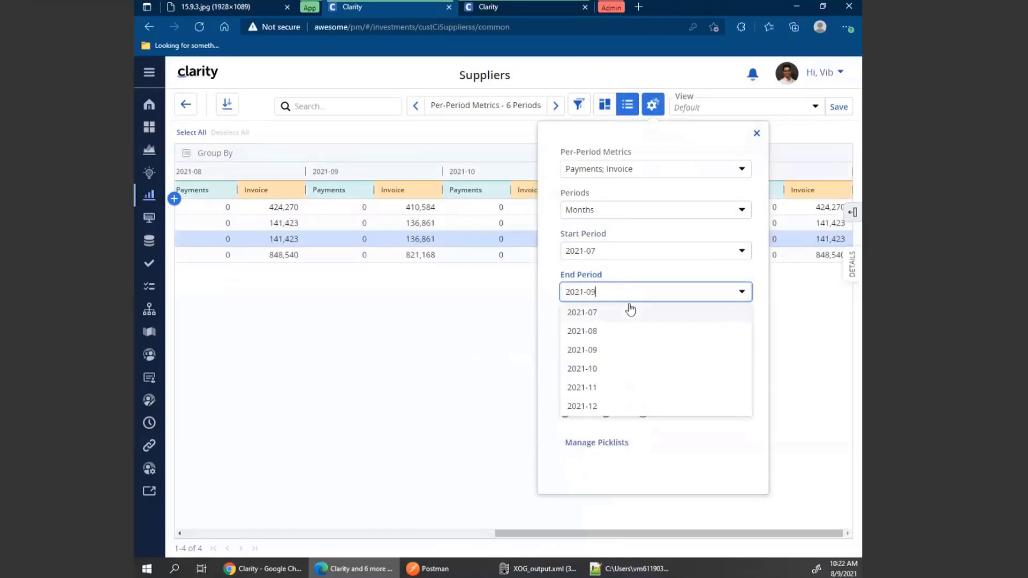
{"action": "left_click", "coordinate": [631, 313]}
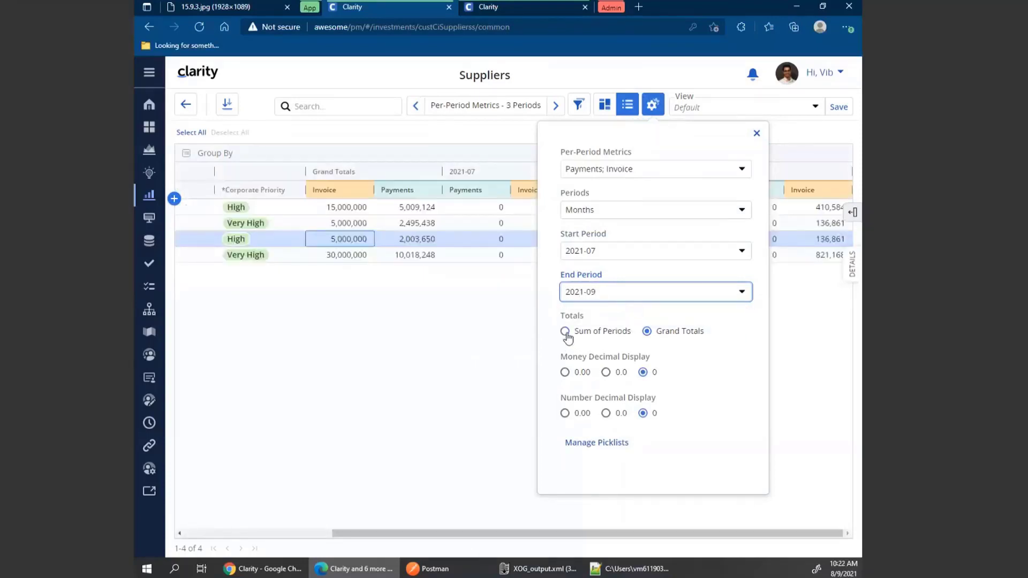
{"action": "left_click", "coordinate": [567, 333]}
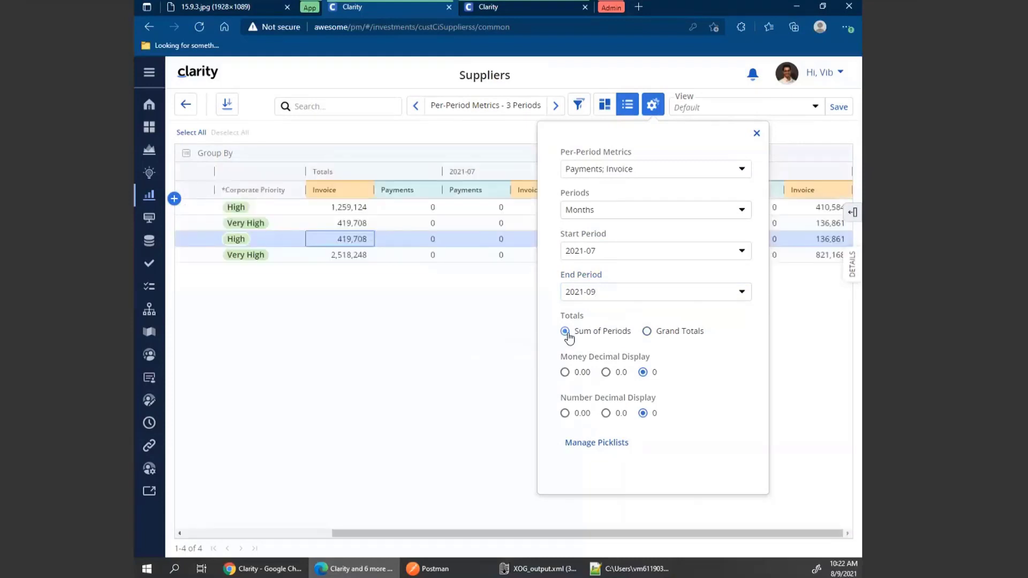
{"action": "left_click", "coordinate": [757, 133]}
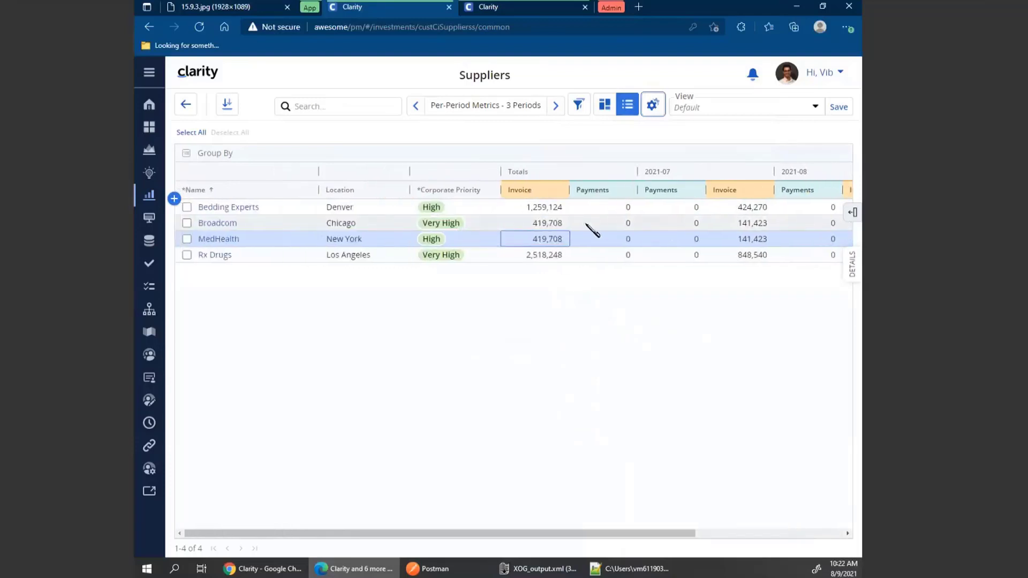
Set Broadcom's total Payments value to 419,708.
{"action": "left_click", "coordinate": [610, 223]}
{"action": "scroll", "coordinate": [616, 223], "scroll_direction": "right", "scroll_amount": 2}
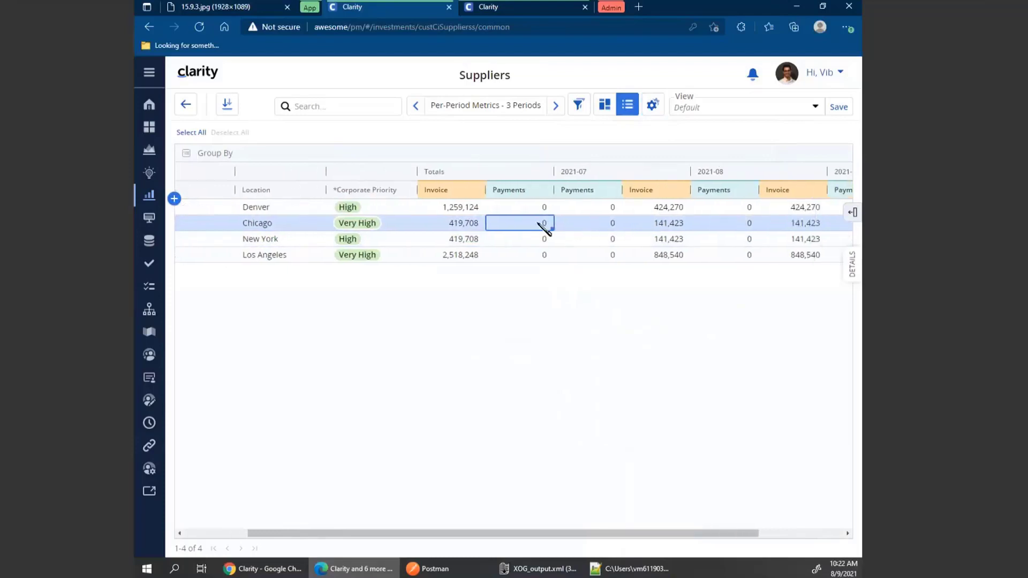
{"action": "scroll", "coordinate": [603, 229], "scroll_direction": "right", "scroll_amount": 2}
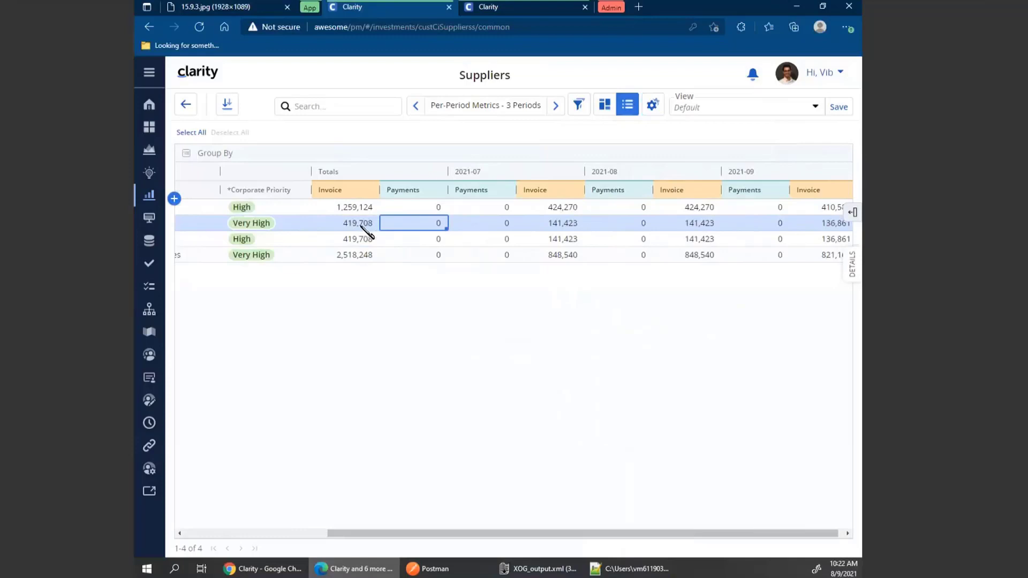
{"action": "left_click", "coordinate": [409, 222]}
{"action": "type", "text": "4"}
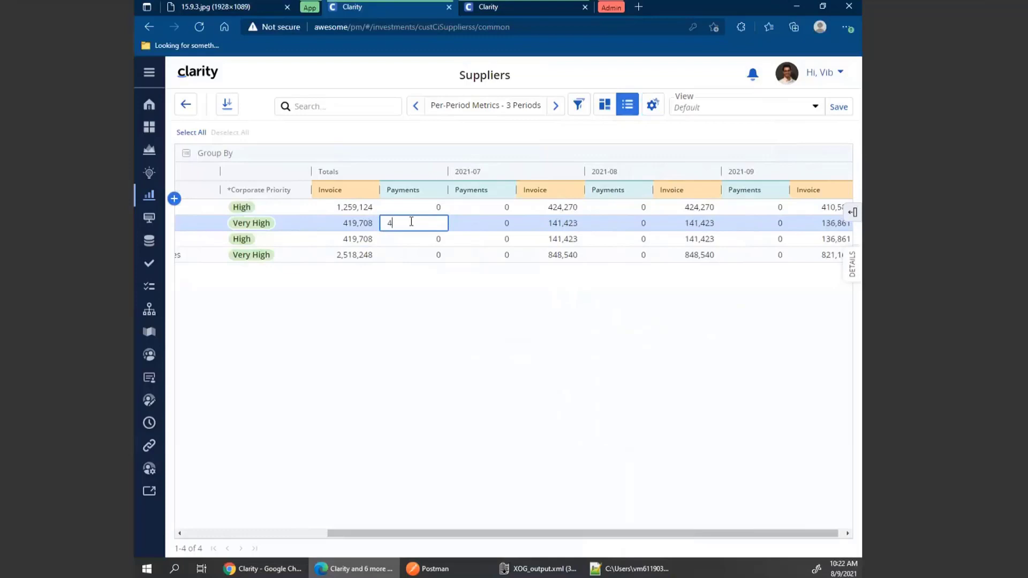
{"action": "type", "text": "19708"}
{"action": "key", "text": "Return"}
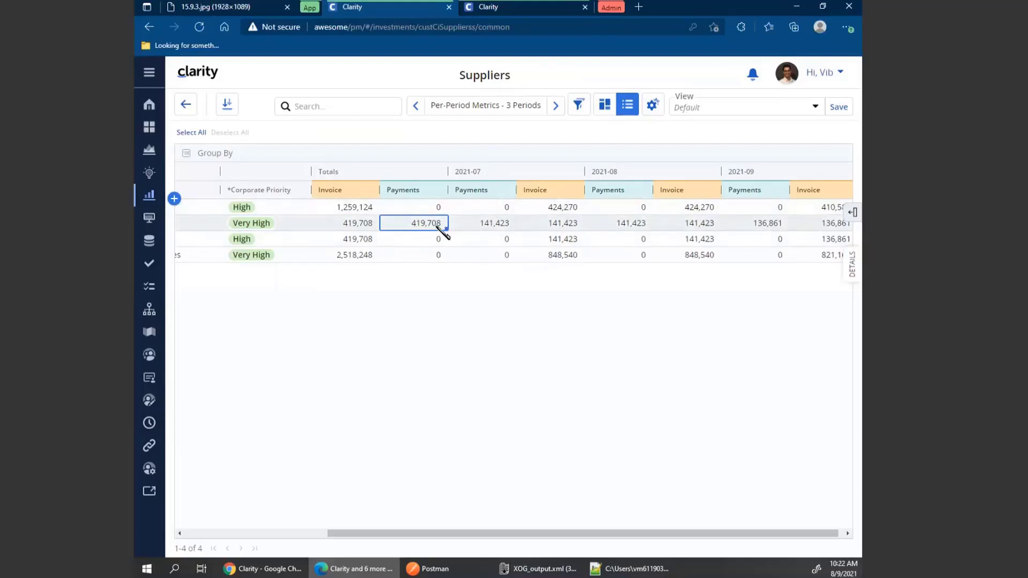
Set Broadcom's 2021-07 Payments value to 140,000.
{"action": "double_click", "coordinate": [491, 224]}
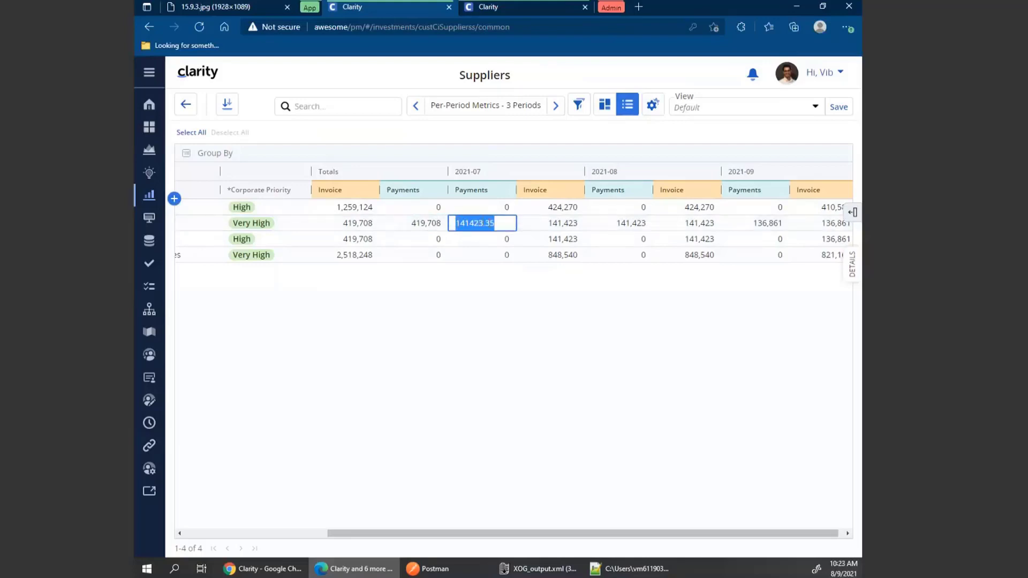
{"action": "type", "text": "140000"}
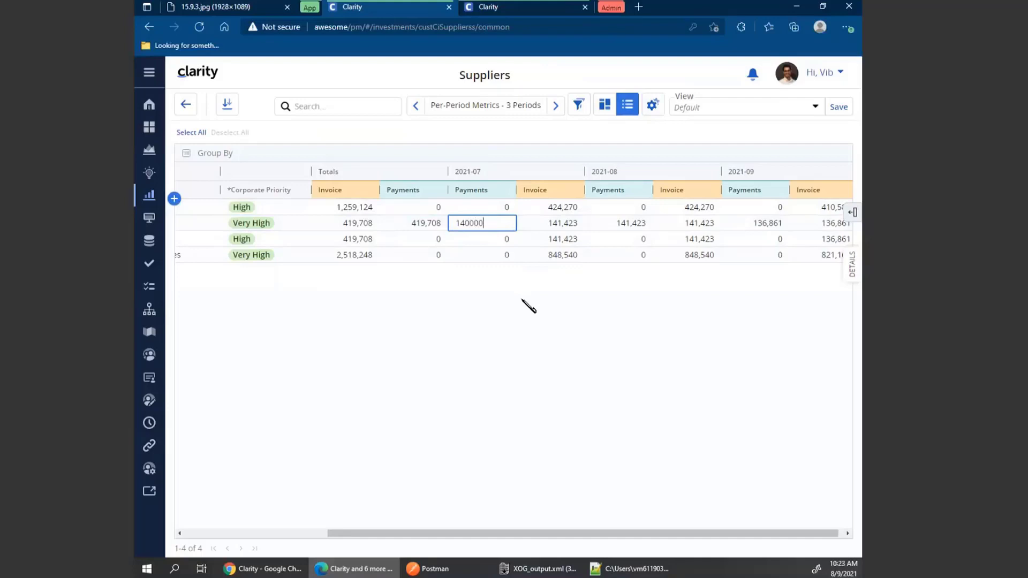
{"action": "key", "text": "Return"}
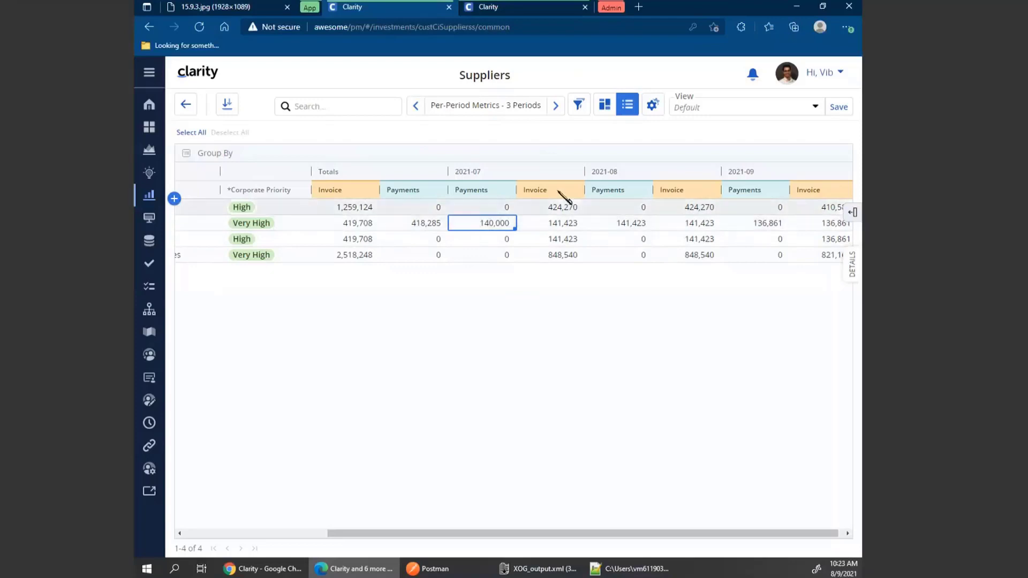
Switch the view options' totals to Grand Totals.
{"action": "left_click", "coordinate": [651, 109]}
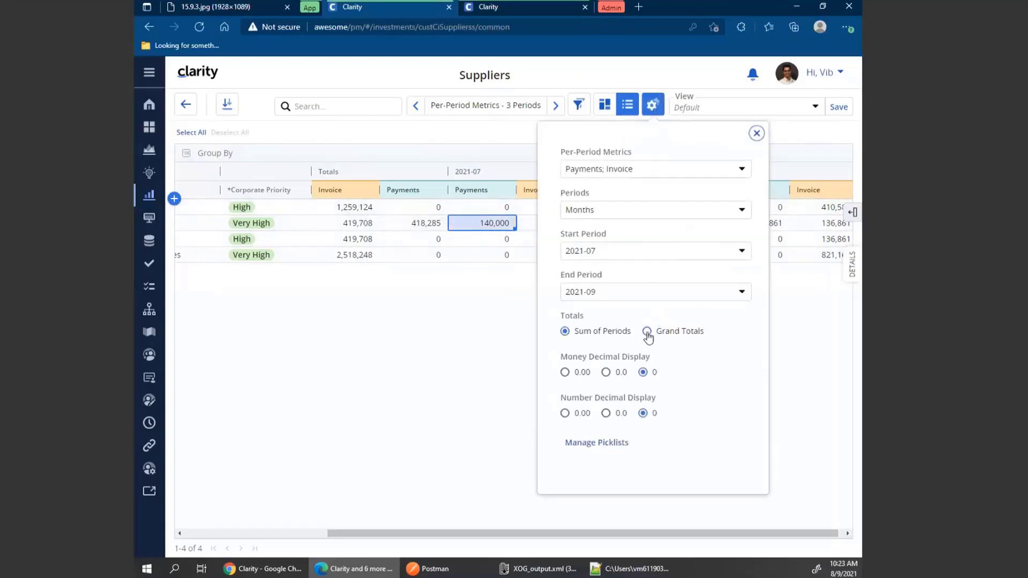
{"action": "left_click", "coordinate": [647, 332]}
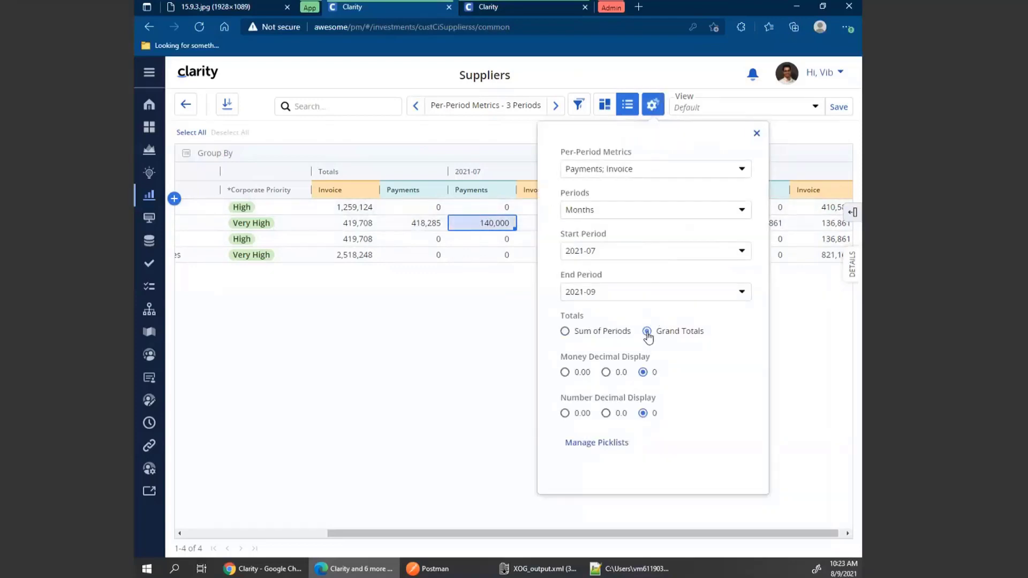
{"action": "left_click", "coordinate": [758, 134]}
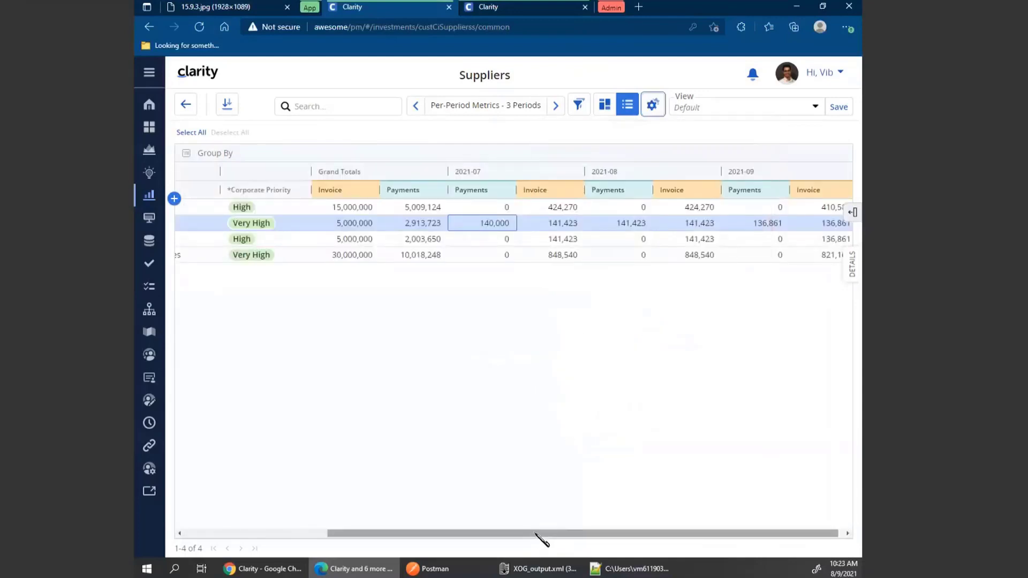
Extend the view options' end period to 2021-12.
{"action": "left_click_drag", "start_coordinate": [536, 534], "coordinate": [541, 534]}
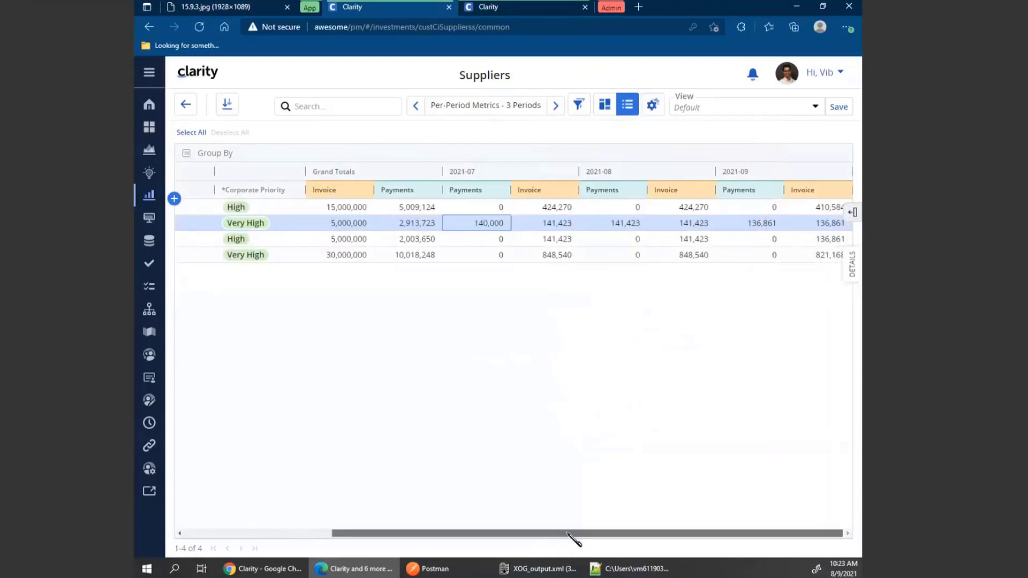
{"action": "left_click", "coordinate": [652, 111]}
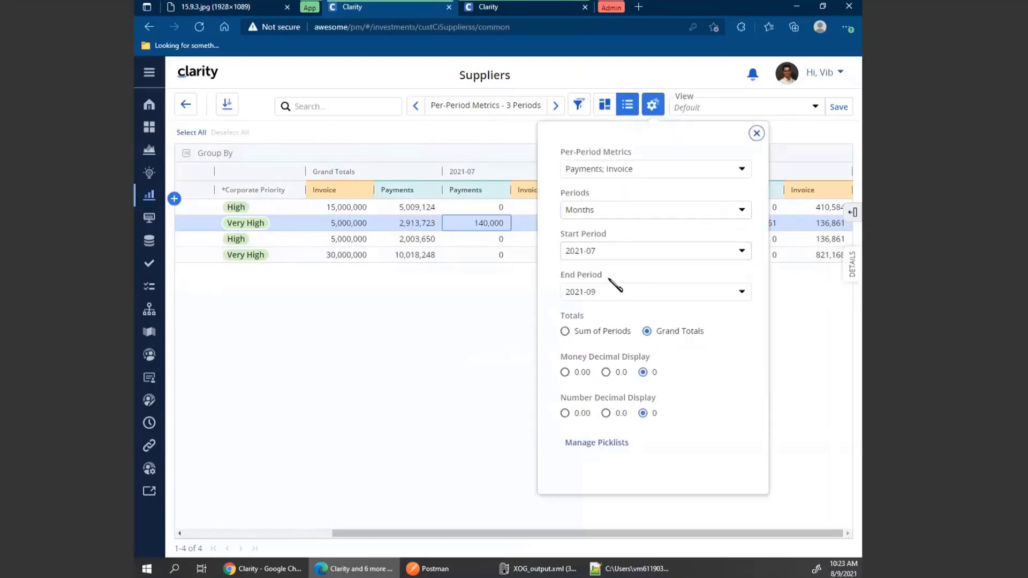
{"action": "left_click", "coordinate": [598, 292]}
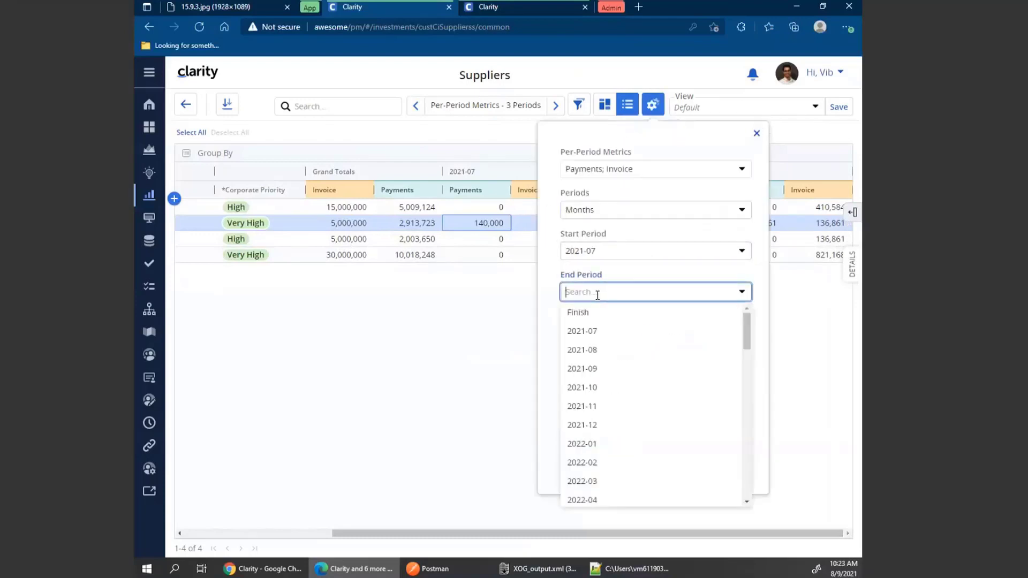
{"action": "type", "text": "2021-"}
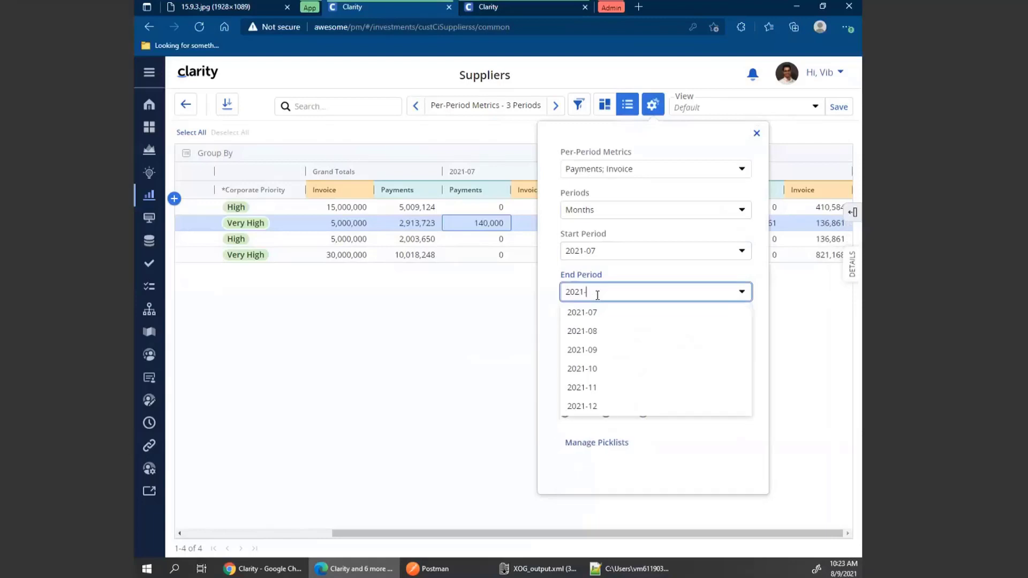
{"action": "type", "text": "2"}
{"action": "key", "text": "BackSpace"}
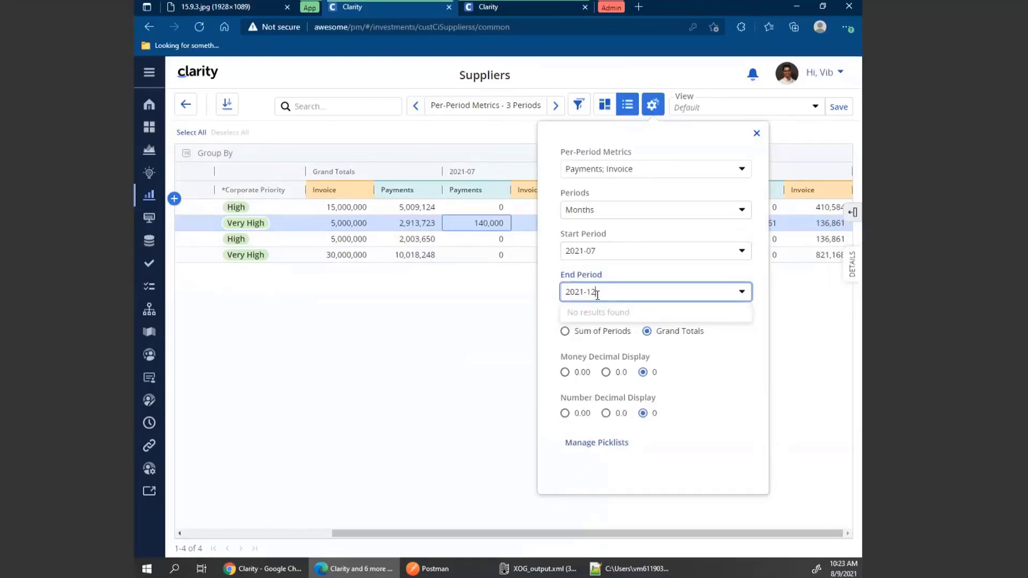
{"action": "left_click", "coordinate": [594, 313]}
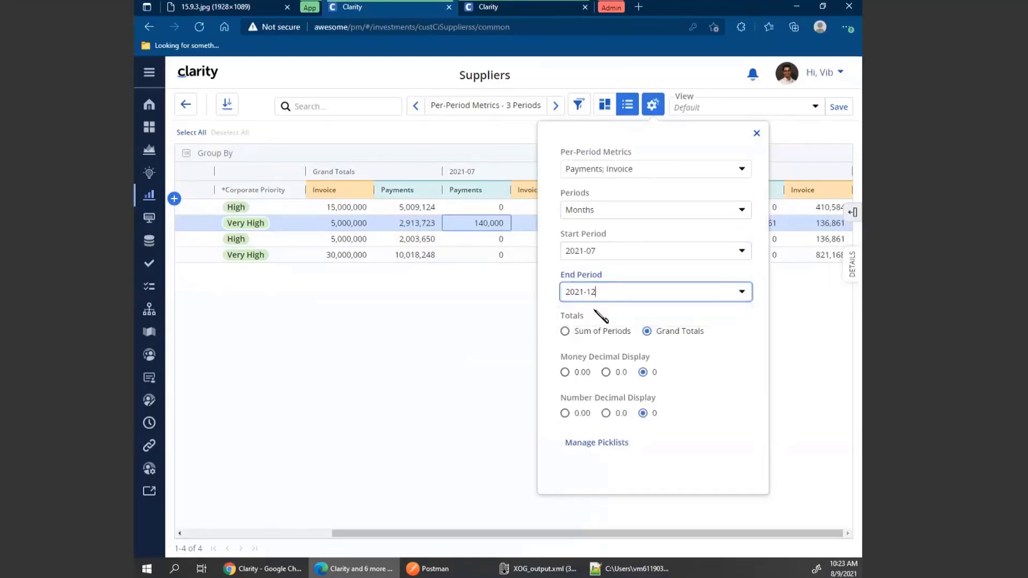
{"action": "left_click", "coordinate": [756, 134]}
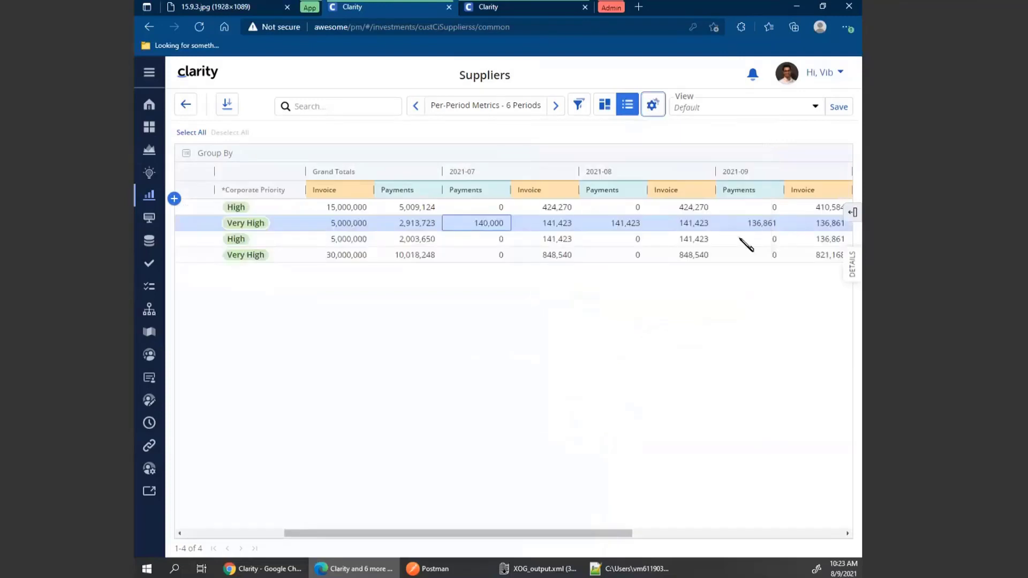
Review the monthly Invoice and Payments values across periods 2021-07 through 2021-12.
{"action": "left_click_drag", "start_coordinate": [622, 534], "coordinate": [854, 541]}
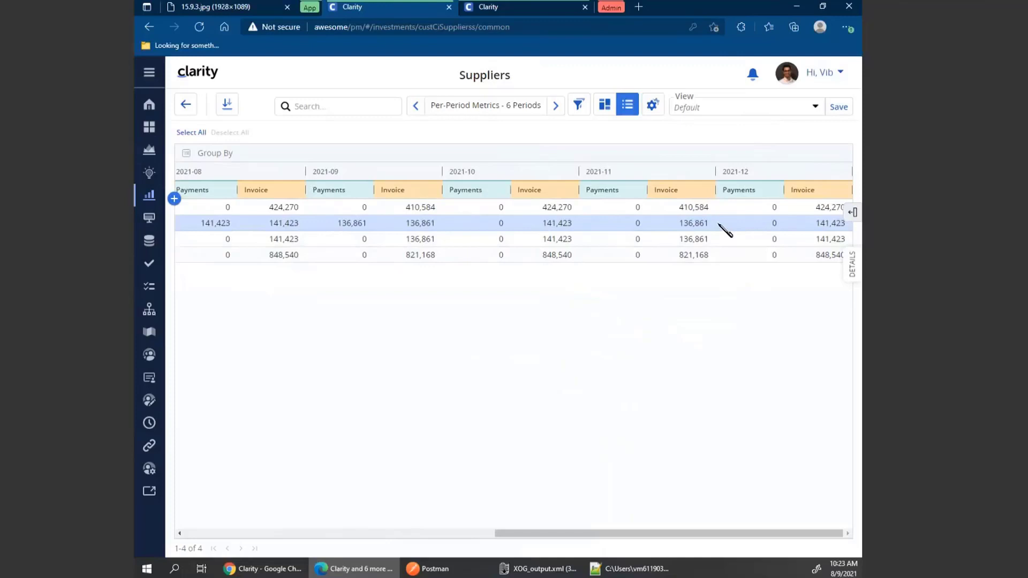
{"action": "left_click_drag", "start_coordinate": [554, 534], "coordinate": [283, 533]}
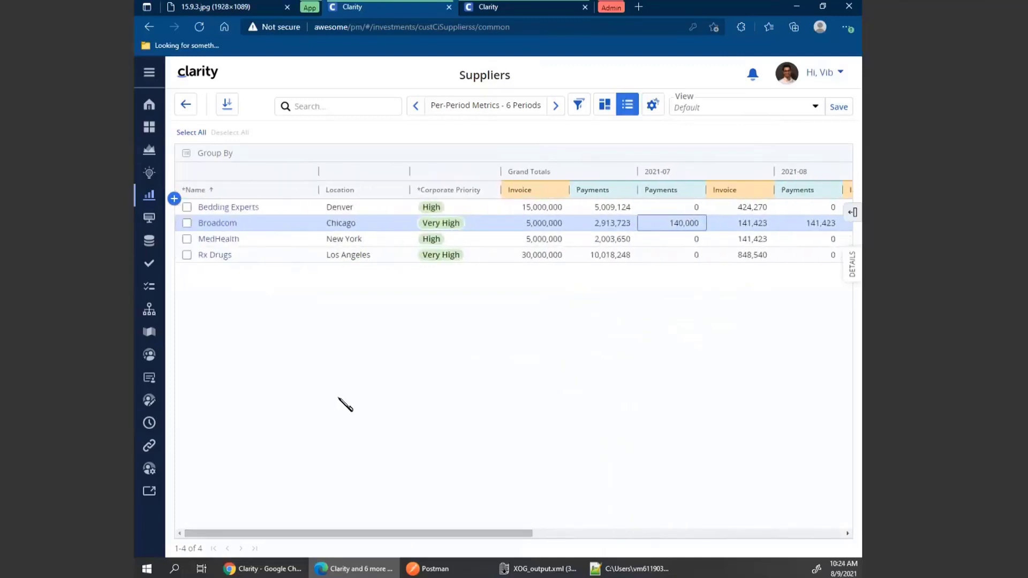